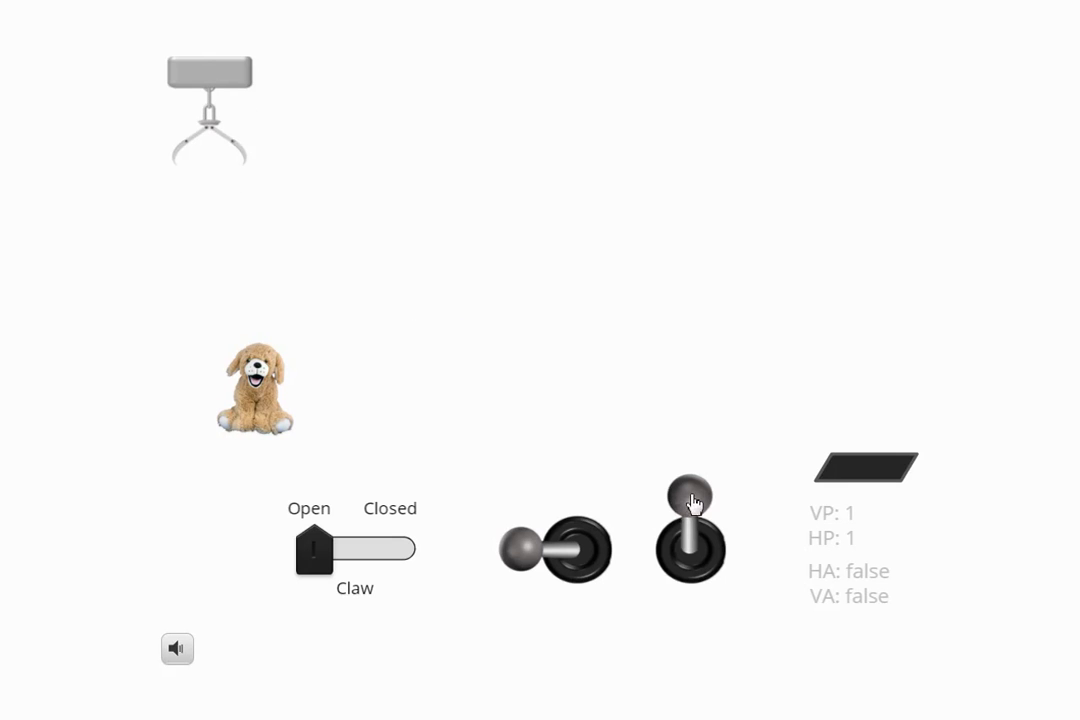
Step: Position the claw above the plush dog, lower it onto the toy and close it
mouse_move(697, 500)
left_mouse_down()
mouse_move(740, 518)
mouse_move(652, 515)
mouse_move(740, 535)
mouse_move(668, 517)
mouse_move(700, 518)
left_mouse_up()
left_click_drag(528, 552, 506, 541)
mouse_move(690, 499)
left_mouse_down()
mouse_move(641, 550)
mouse_move(724, 498)
mouse_move(684, 489)
mouse_move(747, 475)
mouse_move(655, 510)
mouse_move(644, 540)
mouse_move(687, 499)
mouse_move(668, 499)
mouse_move(709, 501)
mouse_move(675, 503)
left_mouse_up()
mouse_move(521, 560)
left_mouse_down()
mouse_move(544, 607)
mouse_move(518, 562)
left_mouse_up()
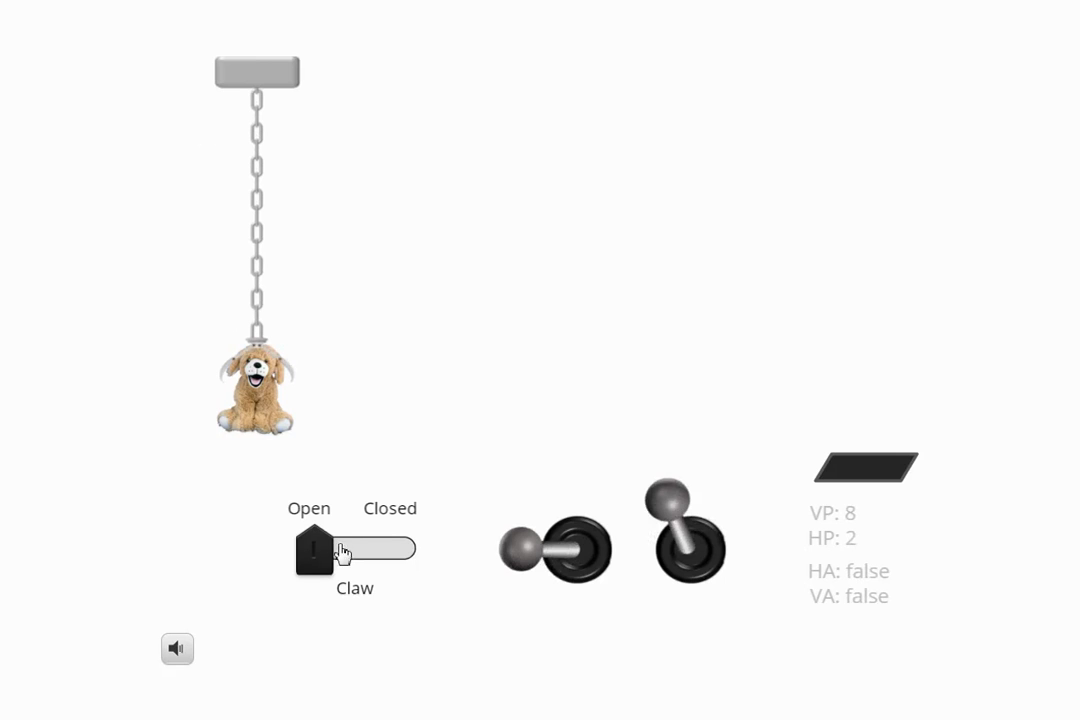
left_click_drag(322, 553, 411, 553)
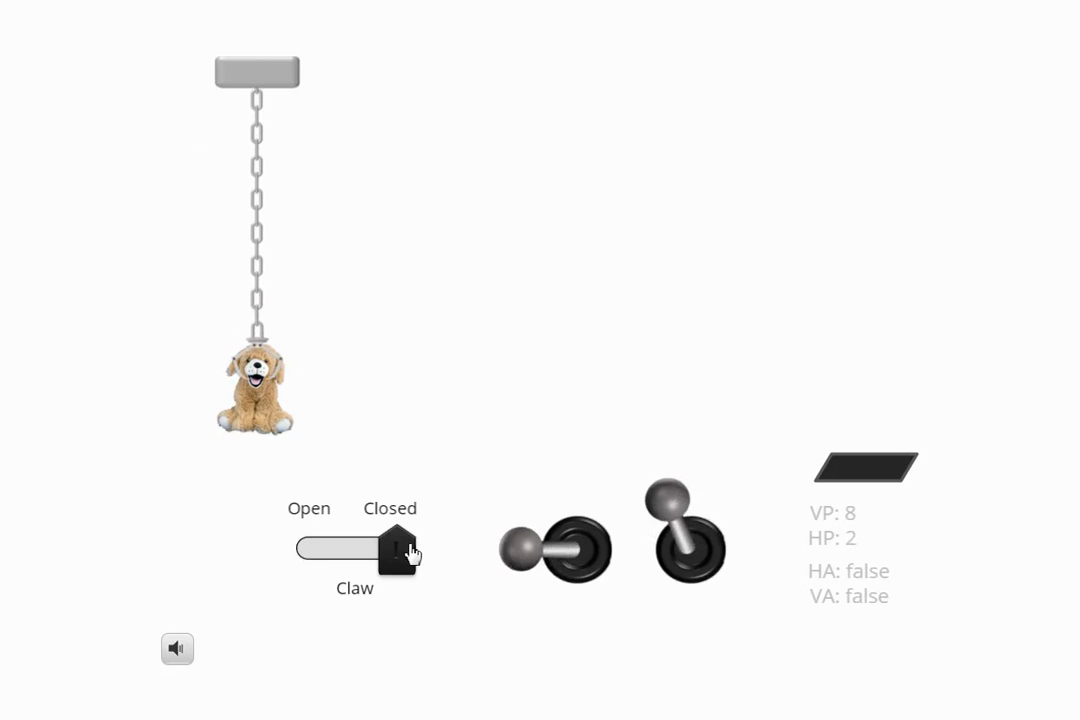
Step: Lift the plush dog, carry it over the chute, lower it and open the claw to release it
mouse_move(528, 552)
left_mouse_down()
mouse_move(528, 512)
mouse_move(516, 542)
left_mouse_up()
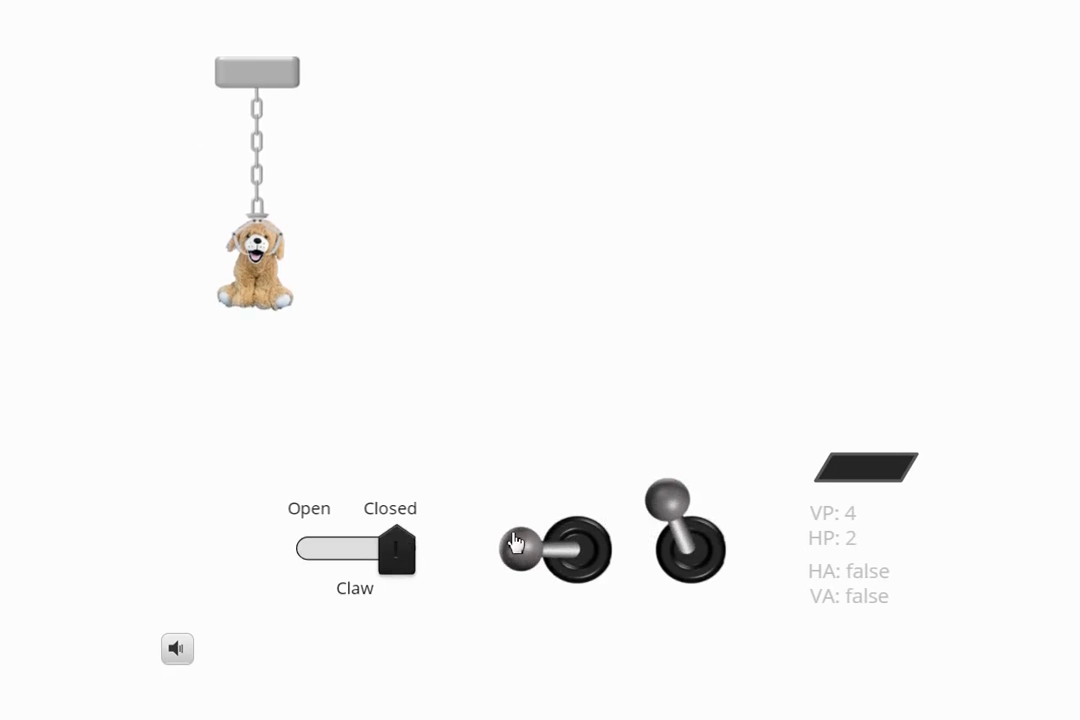
left_click_drag(664, 505, 716, 479)
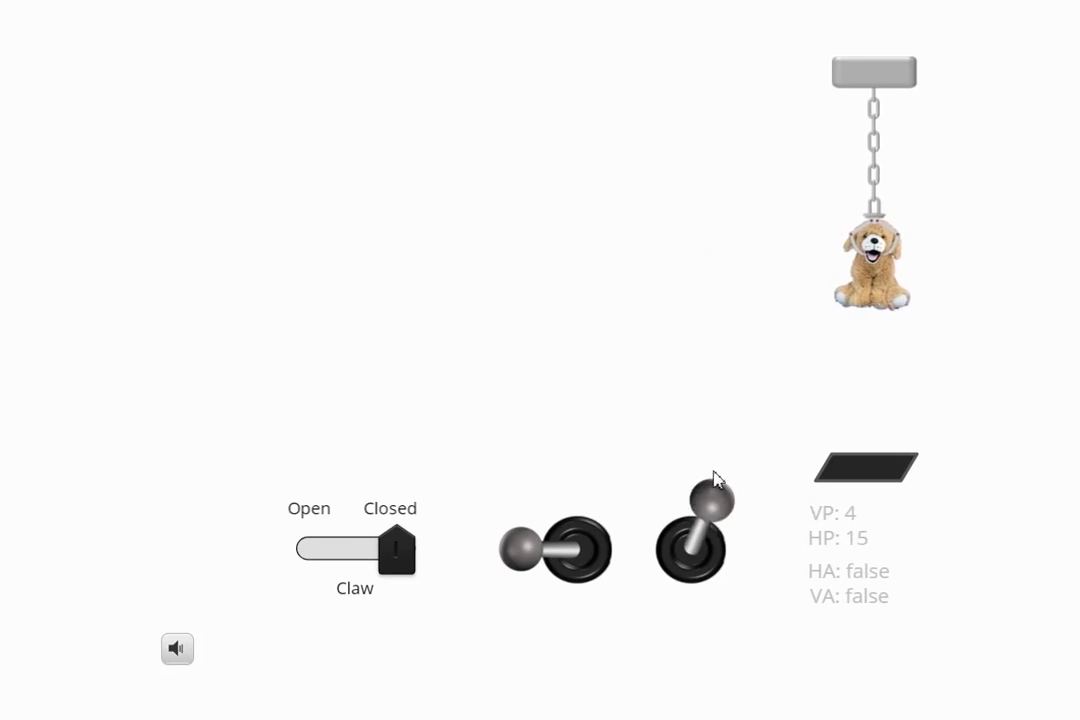
mouse_move(533, 549)
left_mouse_down()
mouse_move(564, 626)
mouse_move(548, 562)
left_mouse_up()
left_click_drag(407, 554, 328, 556)
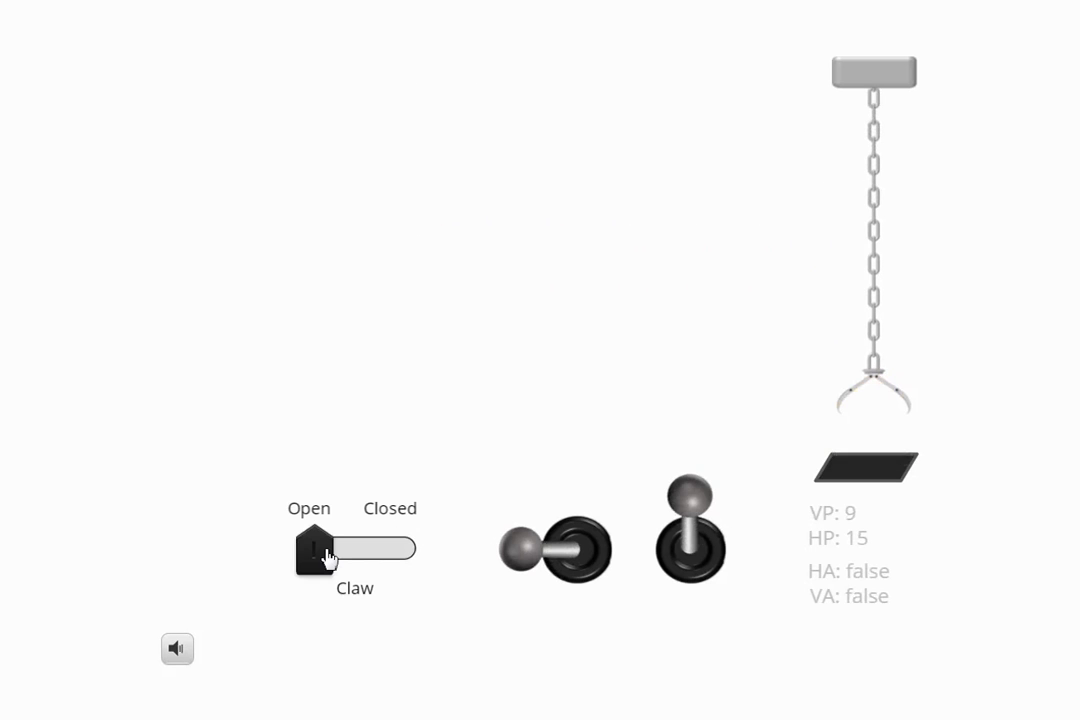
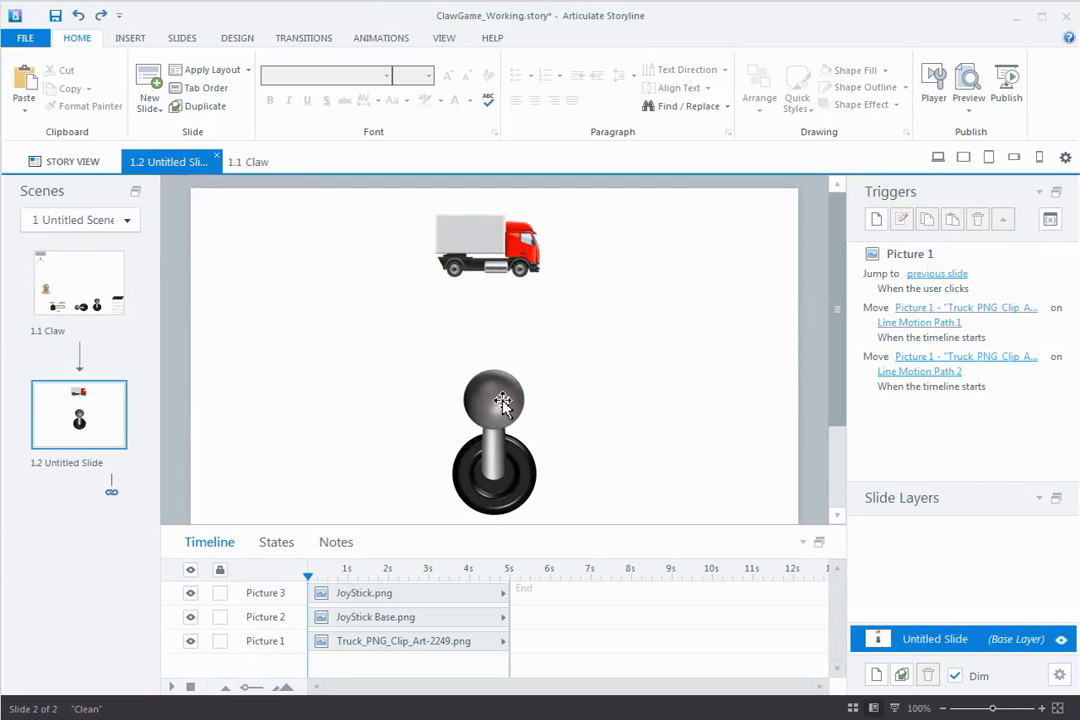
left_click(502, 400)
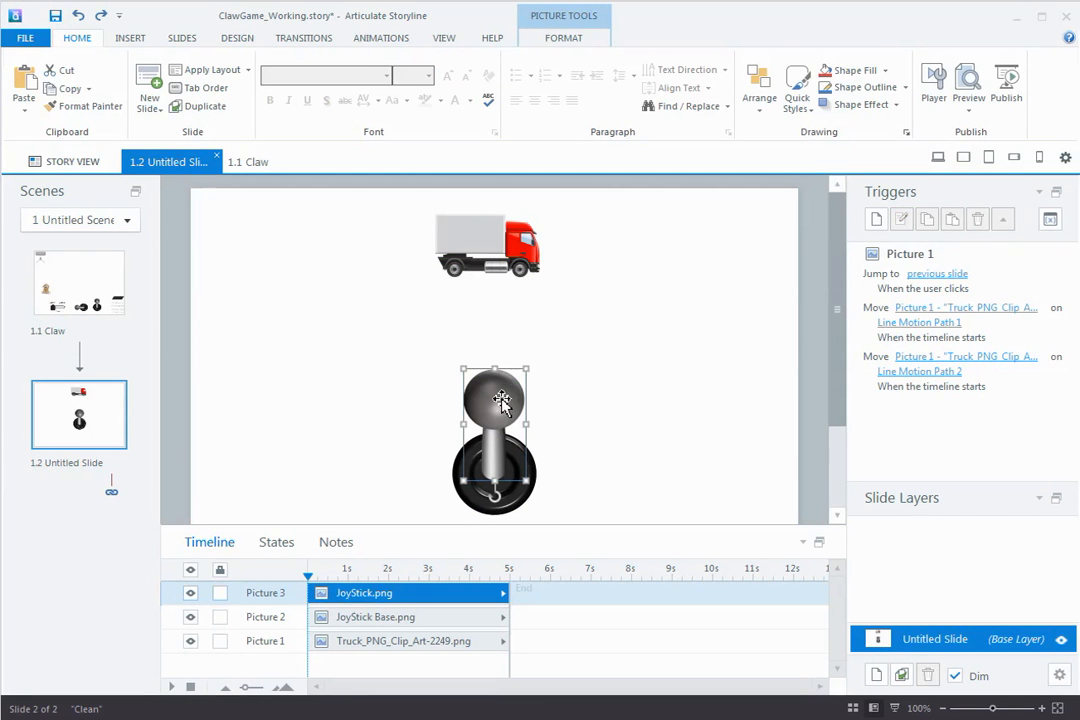
left_click(474, 500)
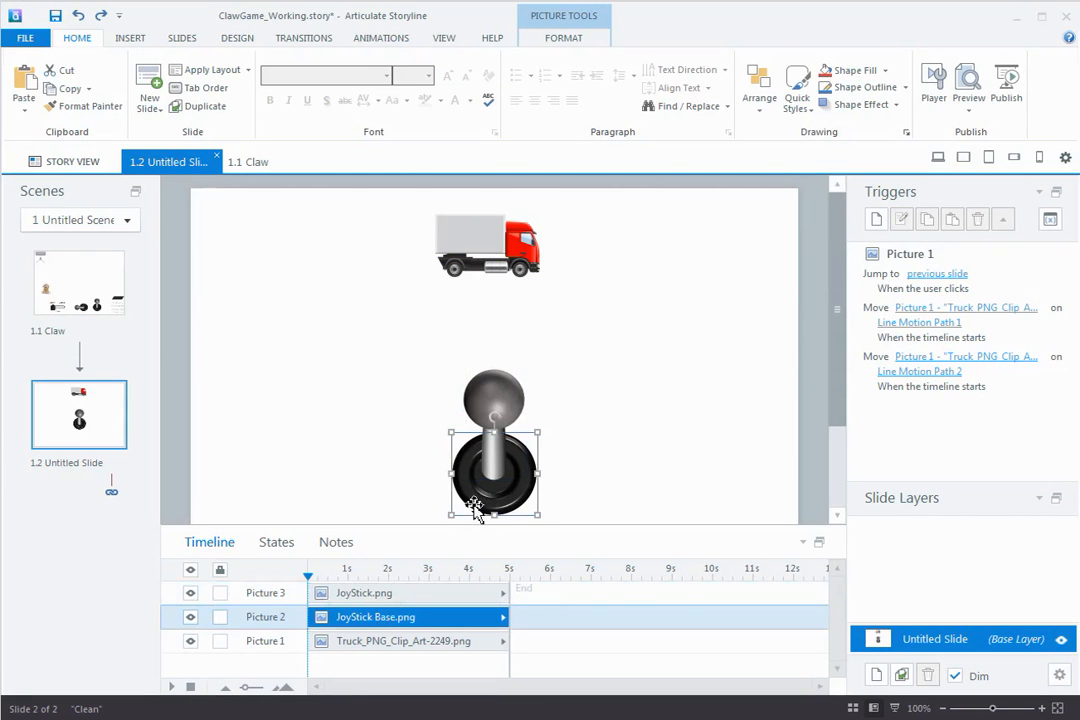
left_click(489, 390)
left_click(481, 505)
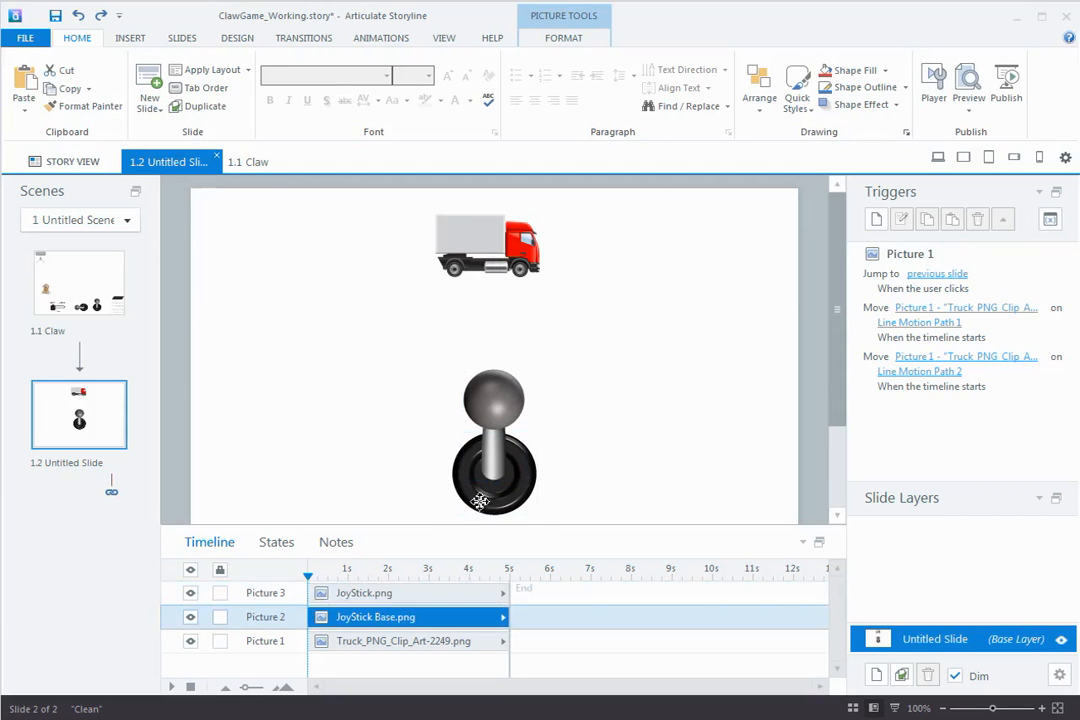
Step: Convert the JoyStick.png picture on slide 1.2 to a dial
left_click(500, 394)
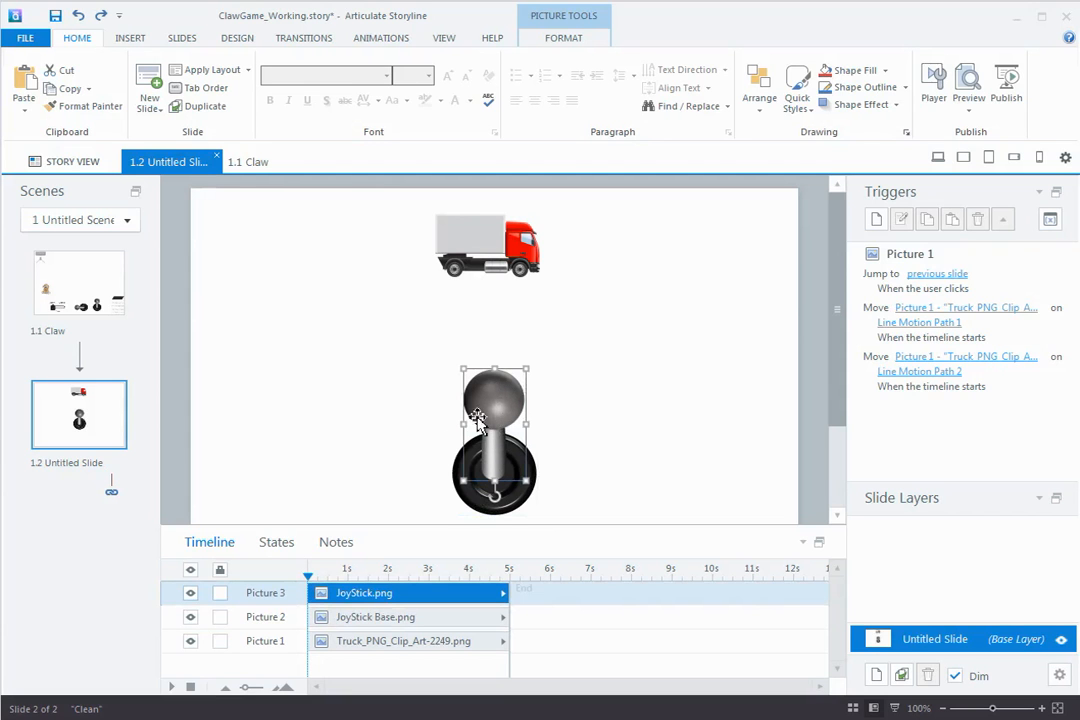
left_click(129, 39)
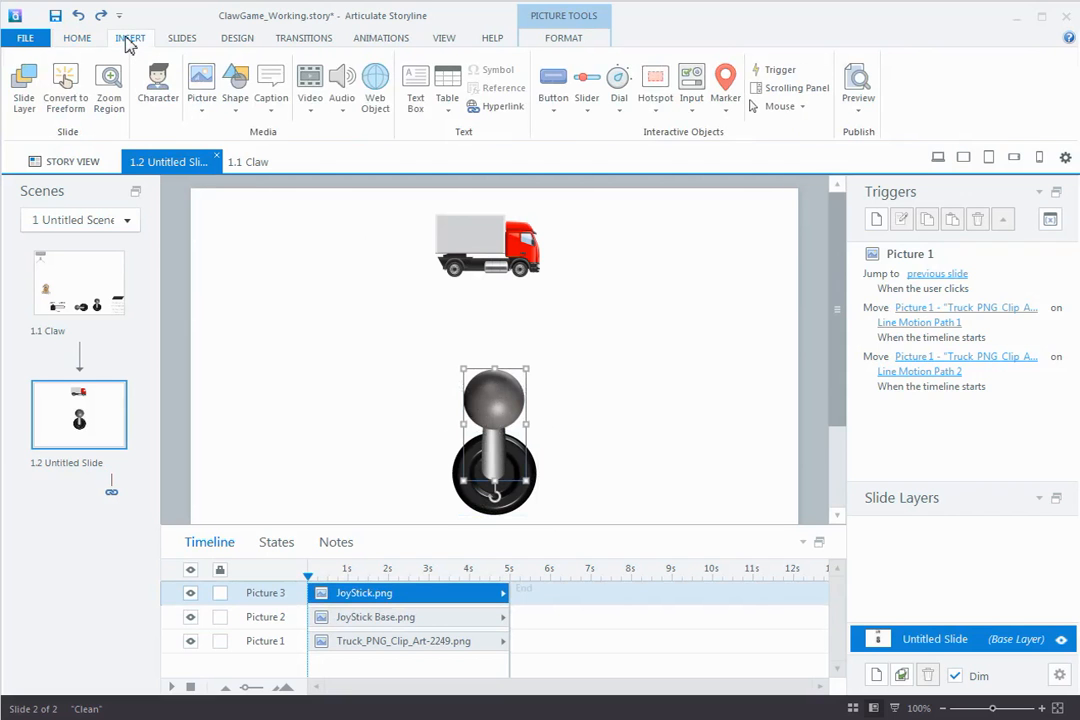
left_click(620, 110)
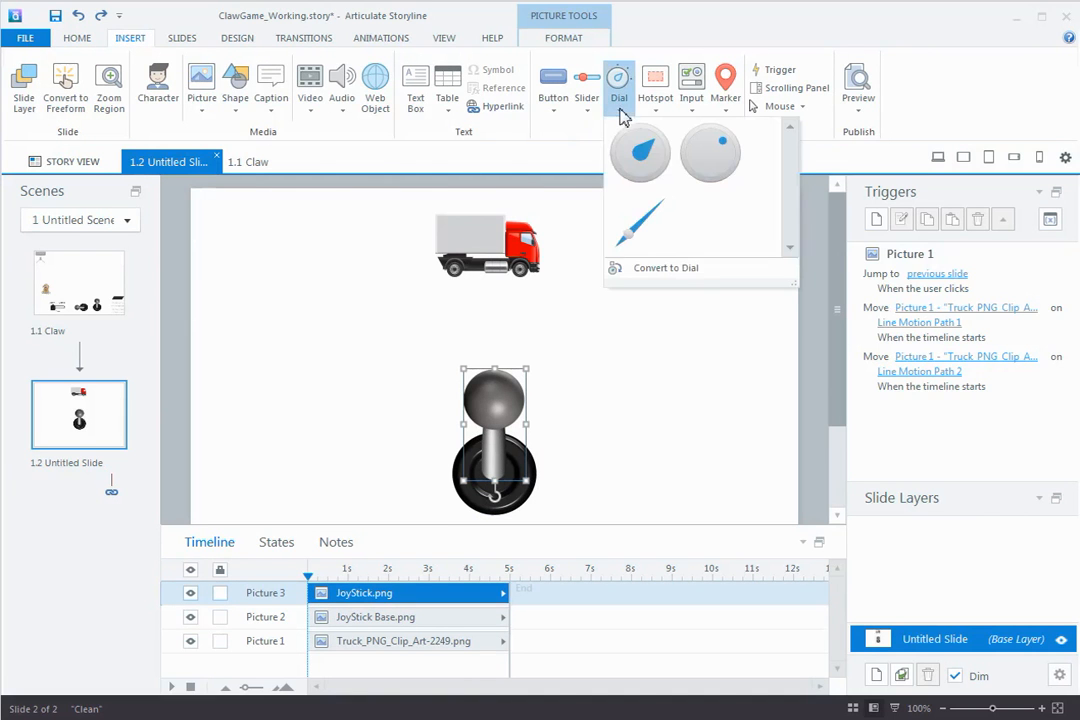
left_click(673, 270)
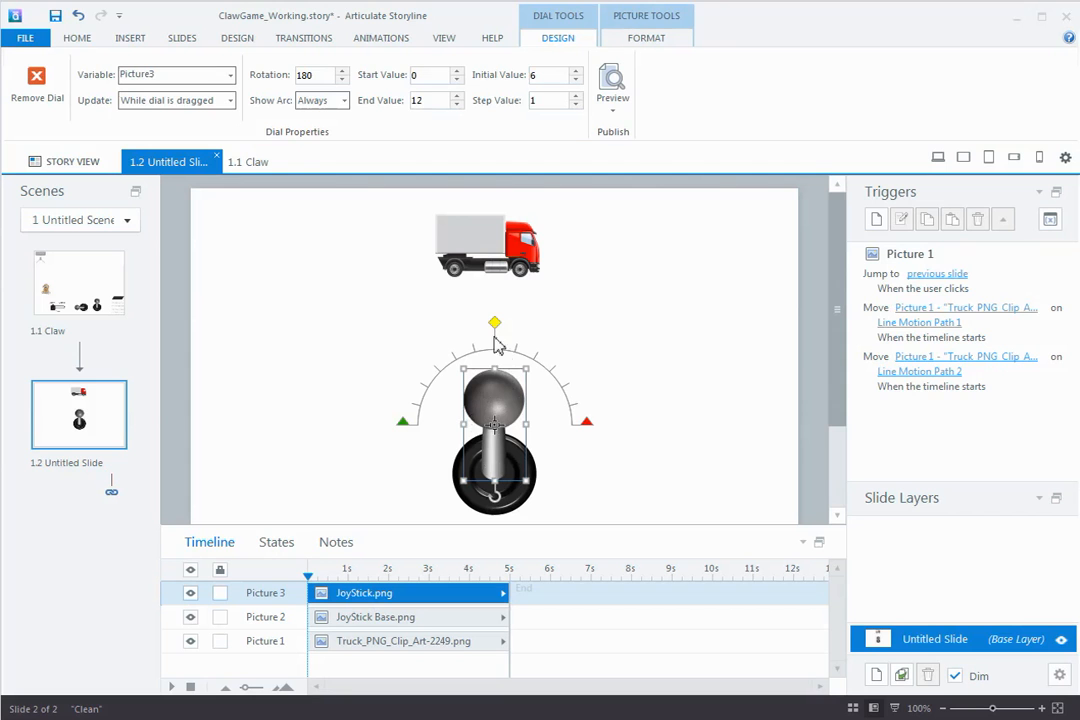
Step: Move the dial's rotation centre to the foot of the stick, test its swing, and align JoyStick Base.png with it
mouse_move(496, 324)
left_mouse_down()
mouse_move(562, 357)
mouse_move(593, 398)
mouse_move(578, 430)
mouse_move(545, 352)
mouse_move(494, 335)
mouse_move(440, 352)
mouse_move(421, 439)
mouse_move(428, 362)
mouse_move(493, 355)
left_mouse_up()
left_click_drag(495, 425, 497, 483)
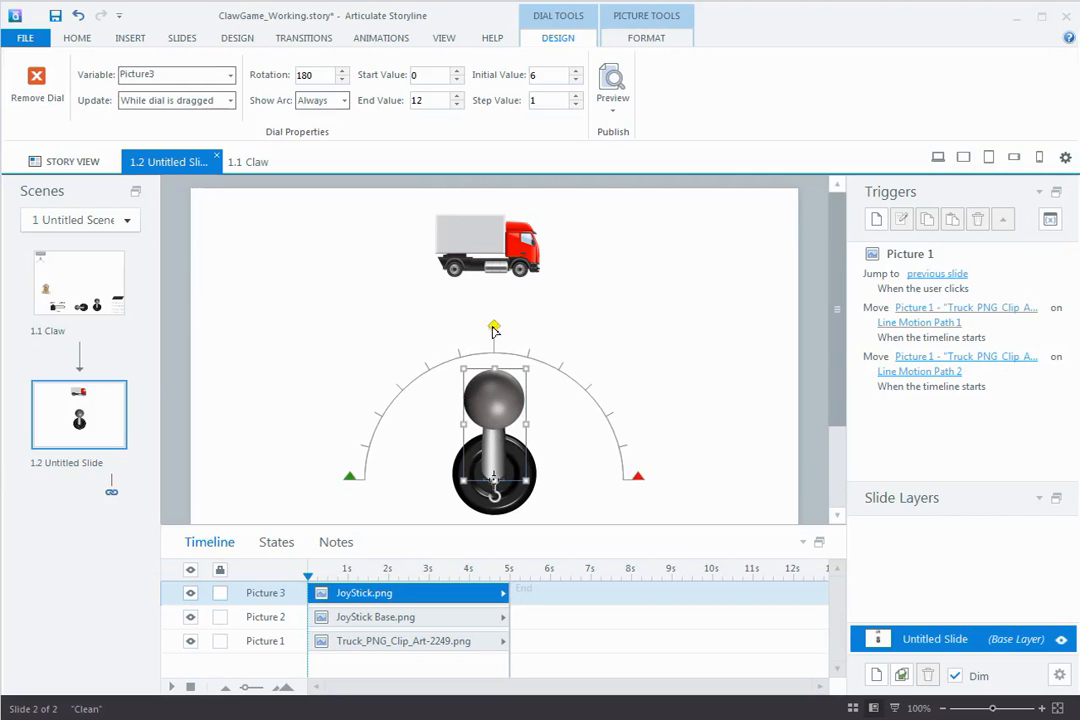
mouse_move(484, 336)
left_mouse_down()
mouse_move(447, 340)
mouse_move(381, 376)
mouse_move(343, 472)
mouse_move(415, 402)
mouse_move(520, 383)
mouse_move(561, 486)
mouse_move(510, 388)
mouse_move(492, 392)
left_mouse_up()
left_click_drag(496, 483, 497, 480)
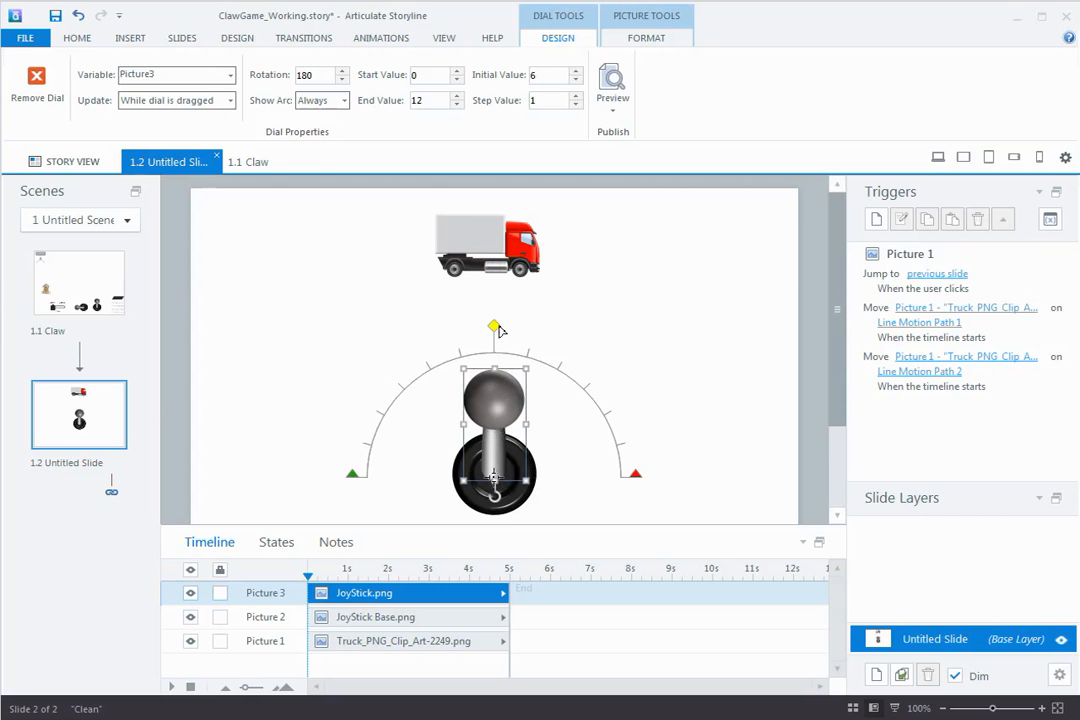
mouse_move(496, 333)
left_mouse_down()
mouse_move(422, 358)
mouse_move(368, 442)
mouse_move(617, 345)
mouse_move(636, 439)
mouse_move(577, 380)
mouse_move(362, 408)
mouse_move(349, 430)
mouse_move(612, 406)
mouse_move(502, 351)
left_mouse_up()
left_click(496, 492)
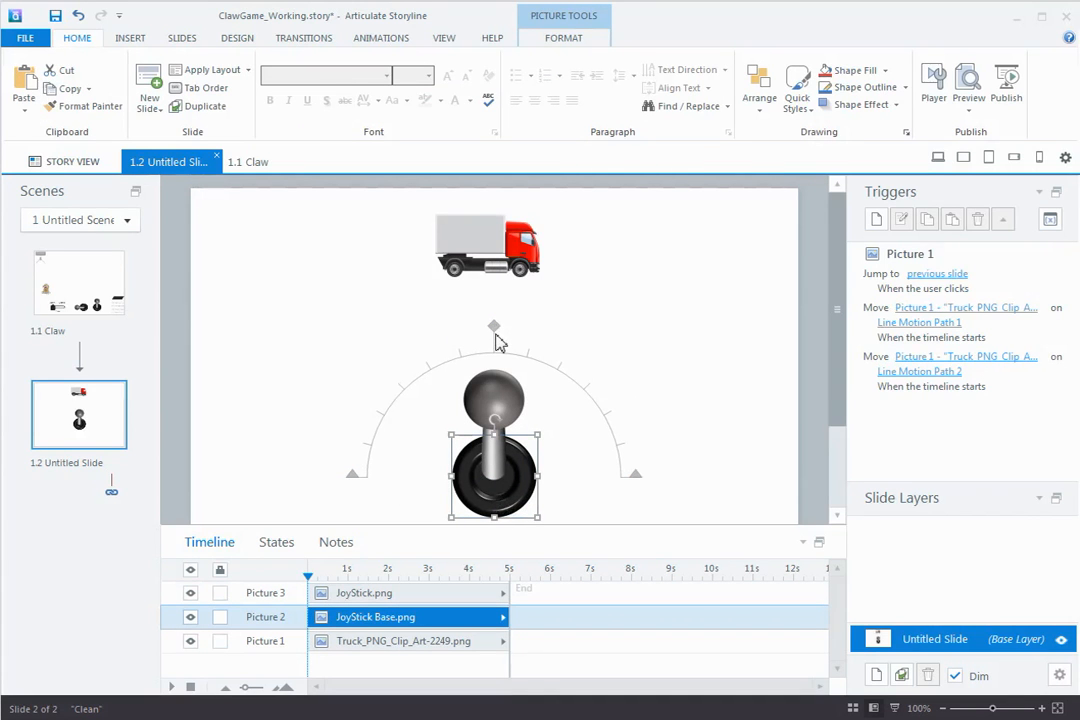
Step: Preview the slide, swing the joystick to test how the dial rotates, and return to editing
left_click(130, 38)
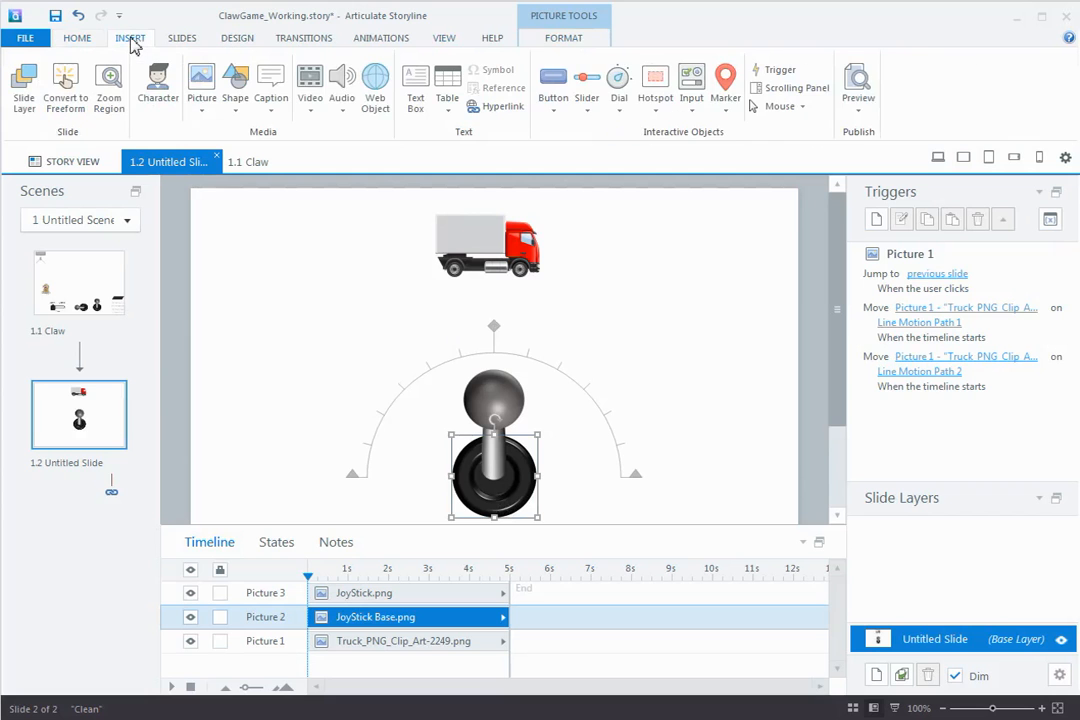
left_click(866, 112)
left_click(888, 127)
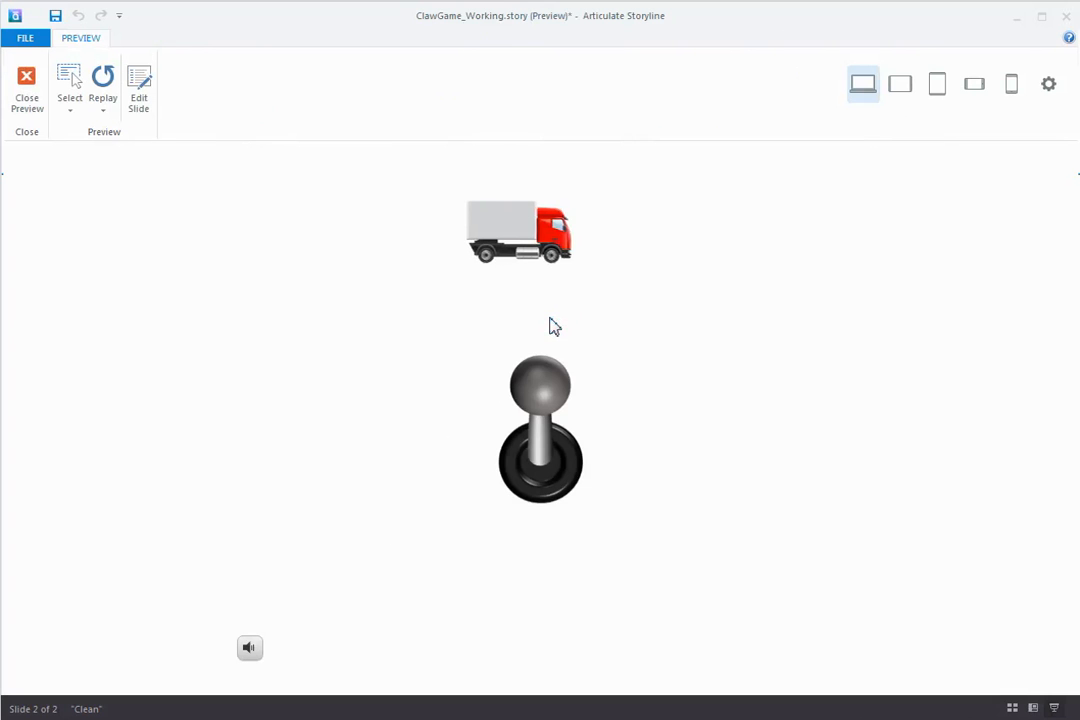
left_click_drag(527, 396, 556, 416)
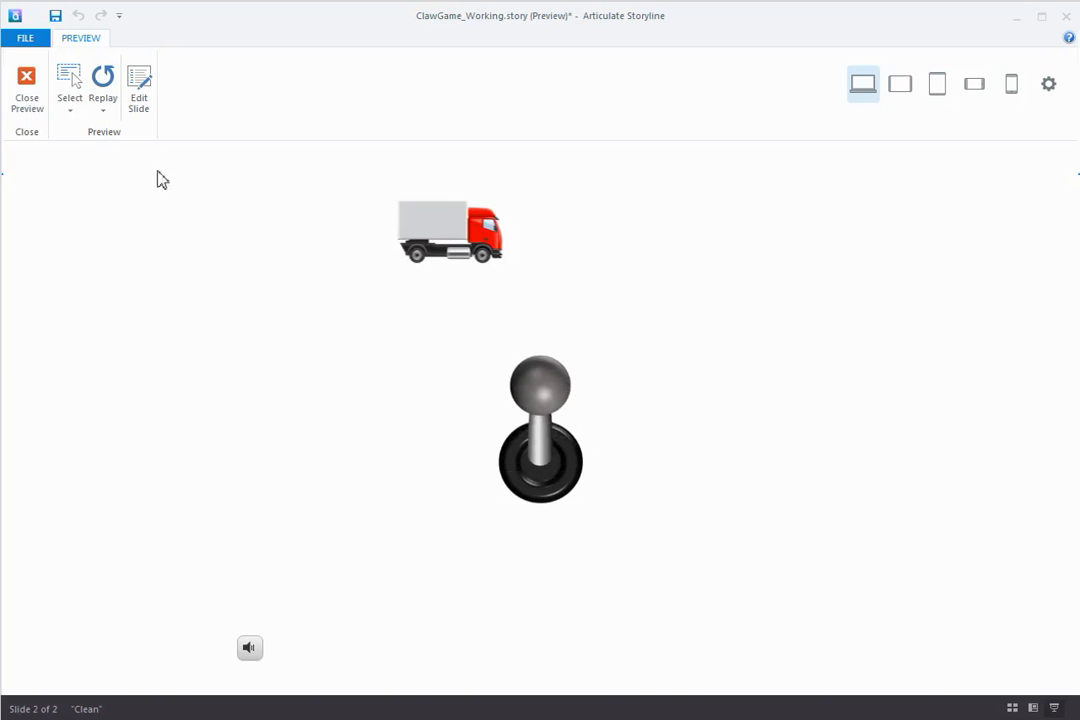
left_click(27, 88)
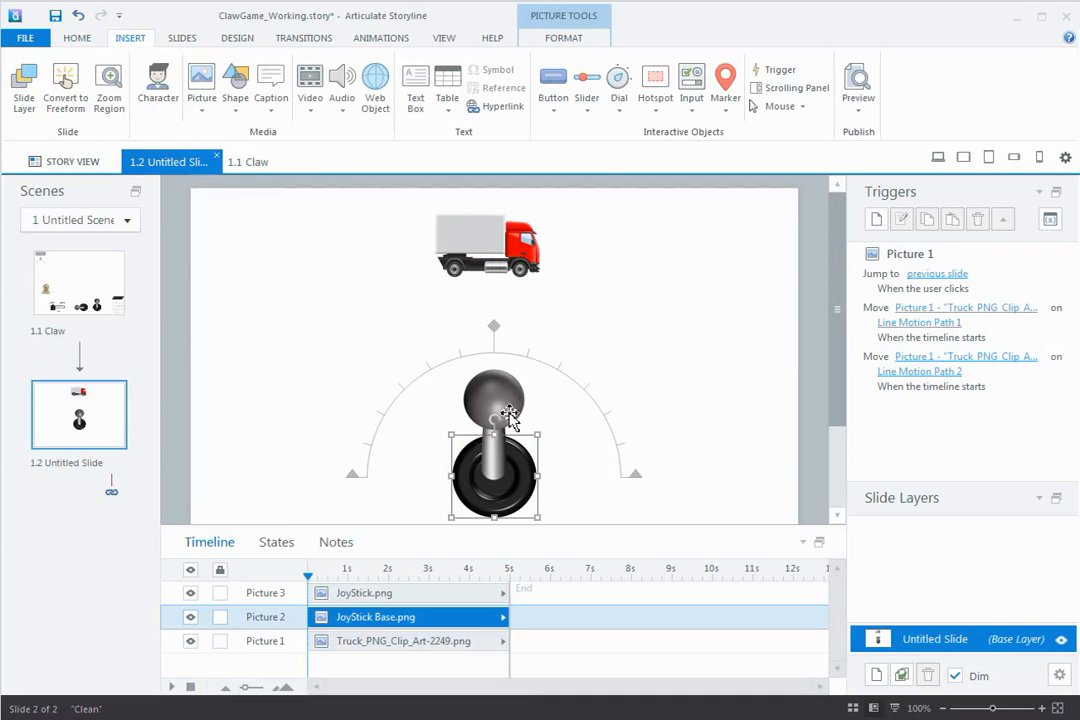
Step: Rename the joystick dial's variable to Truck
left_click(428, 342)
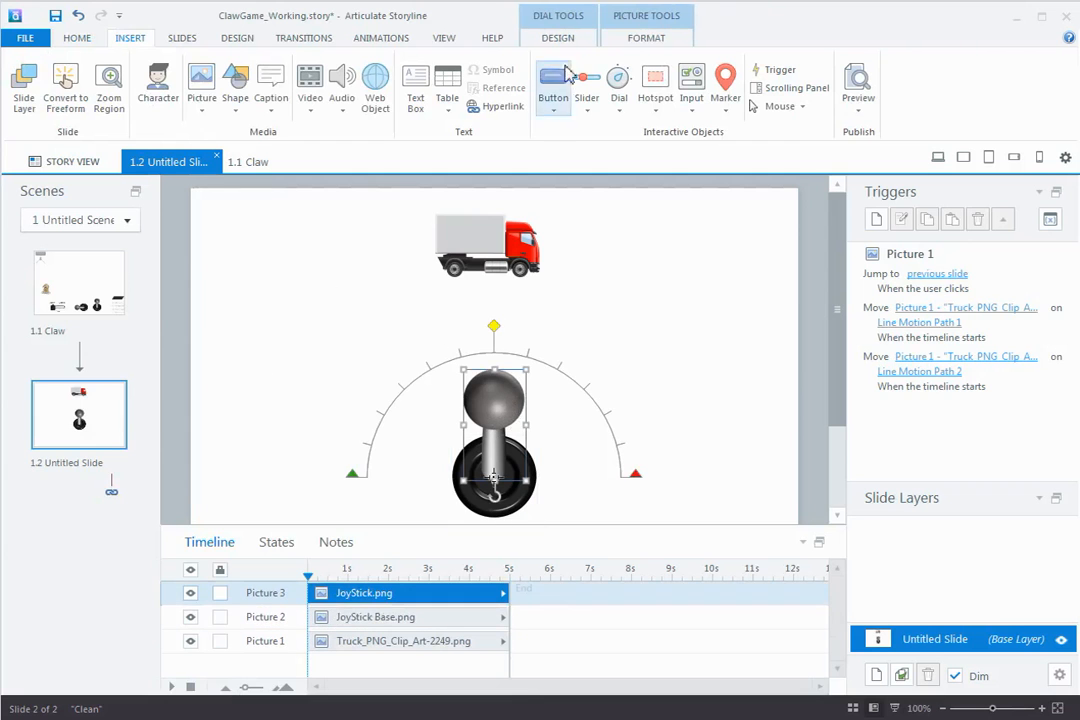
left_click(647, 38)
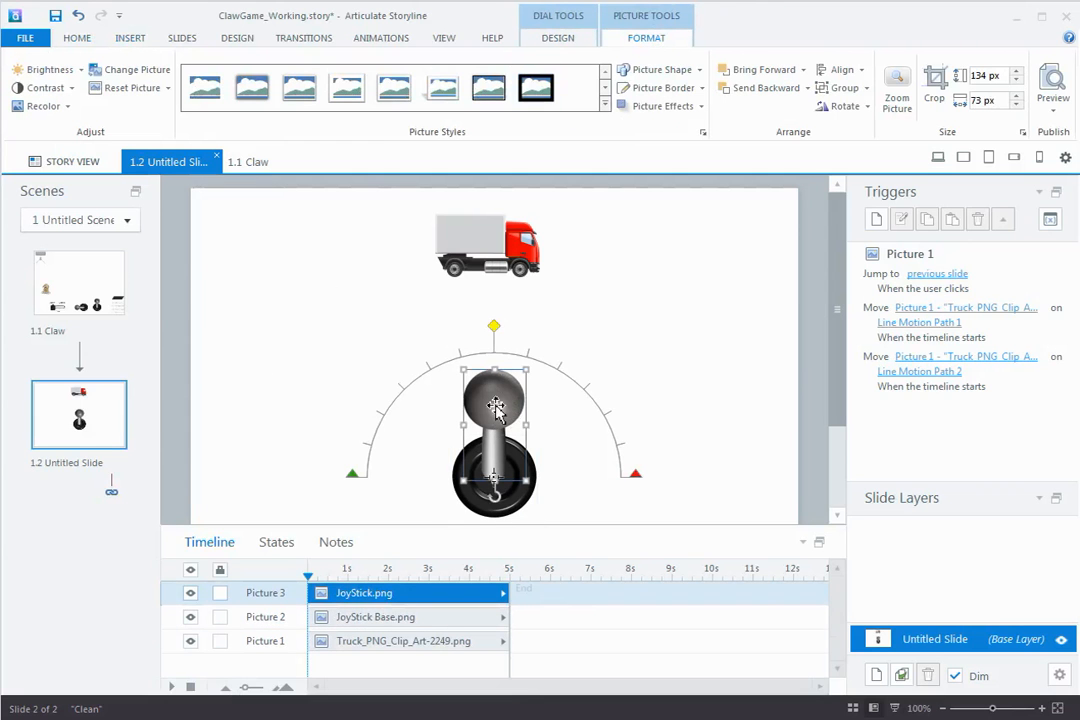
left_click(420, 390)
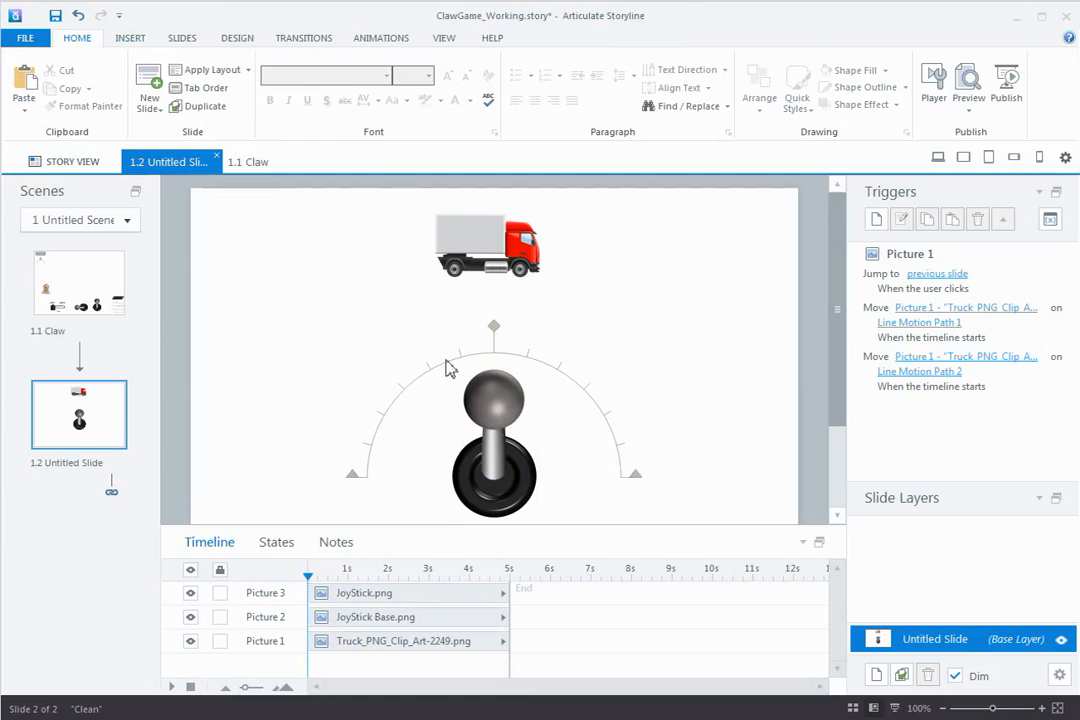
left_click(494, 410)
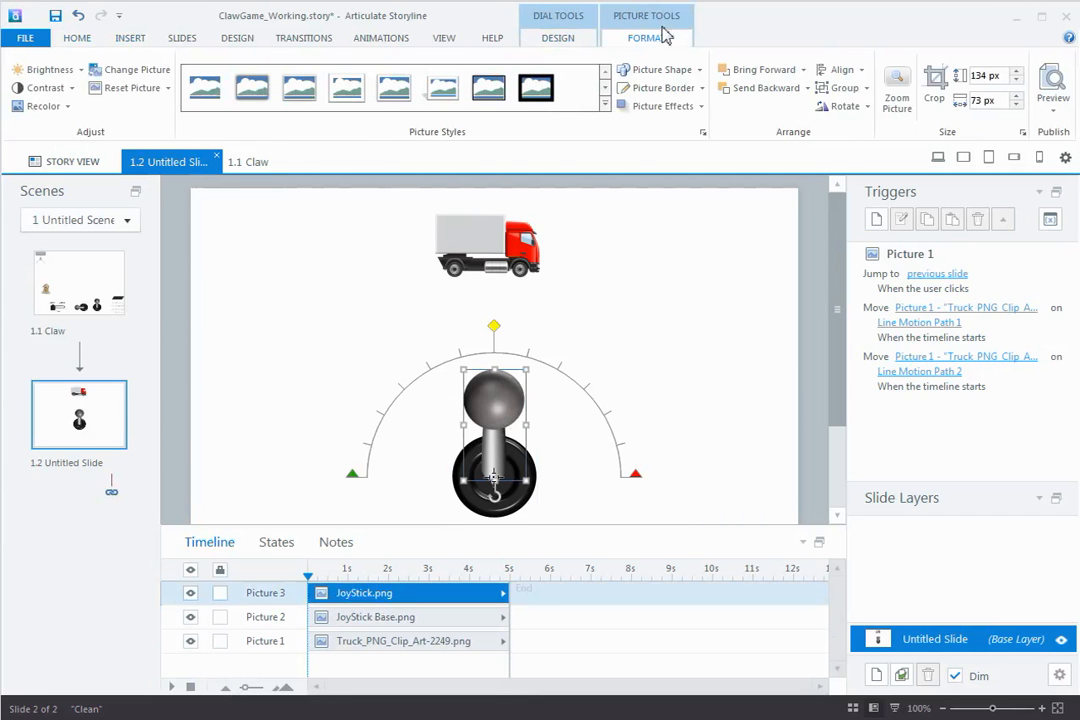
left_click(558, 40)
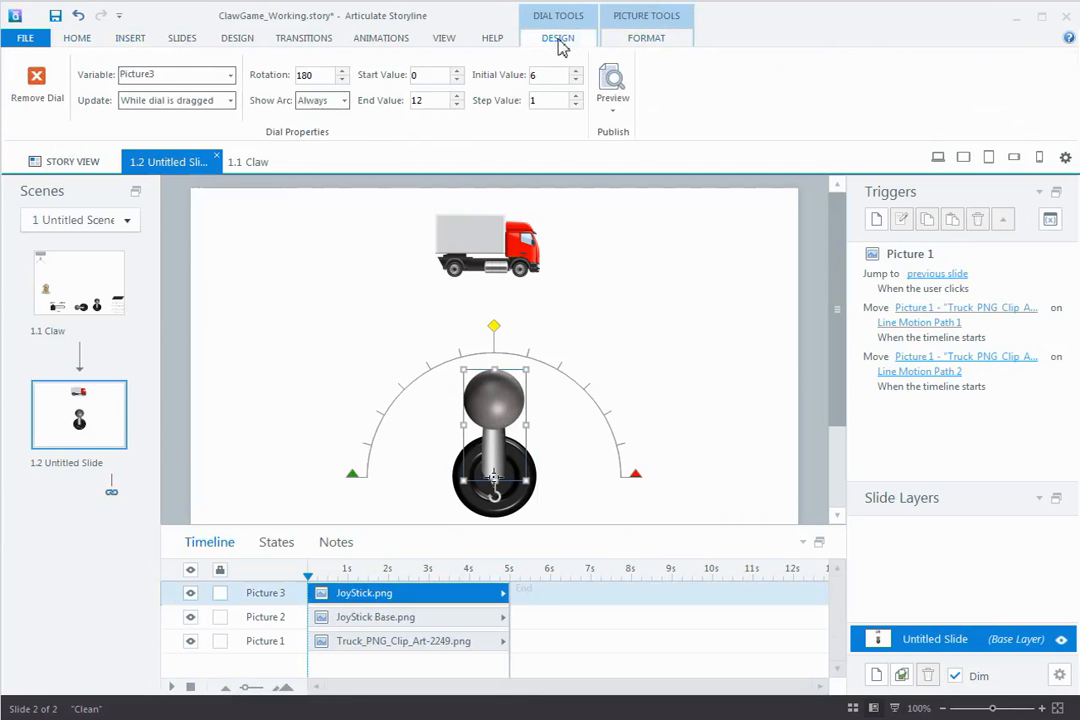
left_click(105, 74)
type("1")
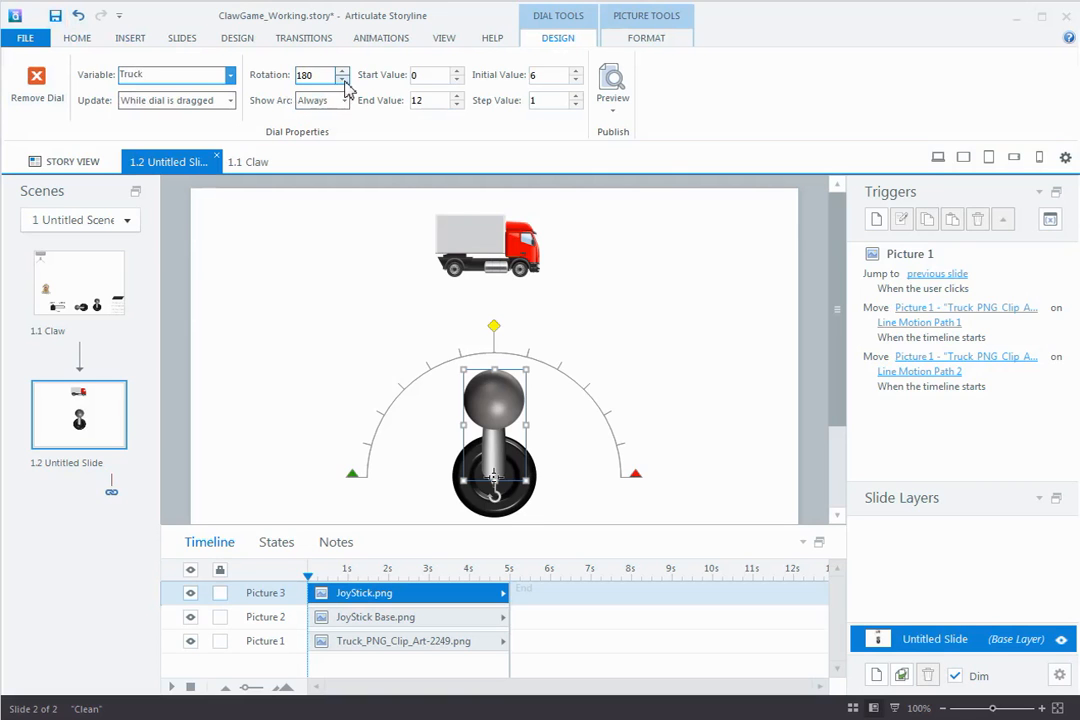
Step: Set the joystick dial's rotation range to 90 degrees
left_click(342, 80)
left_click(342, 80)
left_click(342, 80)
left_click(342, 80)
left_click(342, 80)
left_click(342, 80)
left_click(342, 80)
left_click(342, 80)
left_click(342, 80)
left_click(342, 80)
left_click(342, 80)
left_click(342, 80)
left_click(342, 80)
left_click(342, 80)
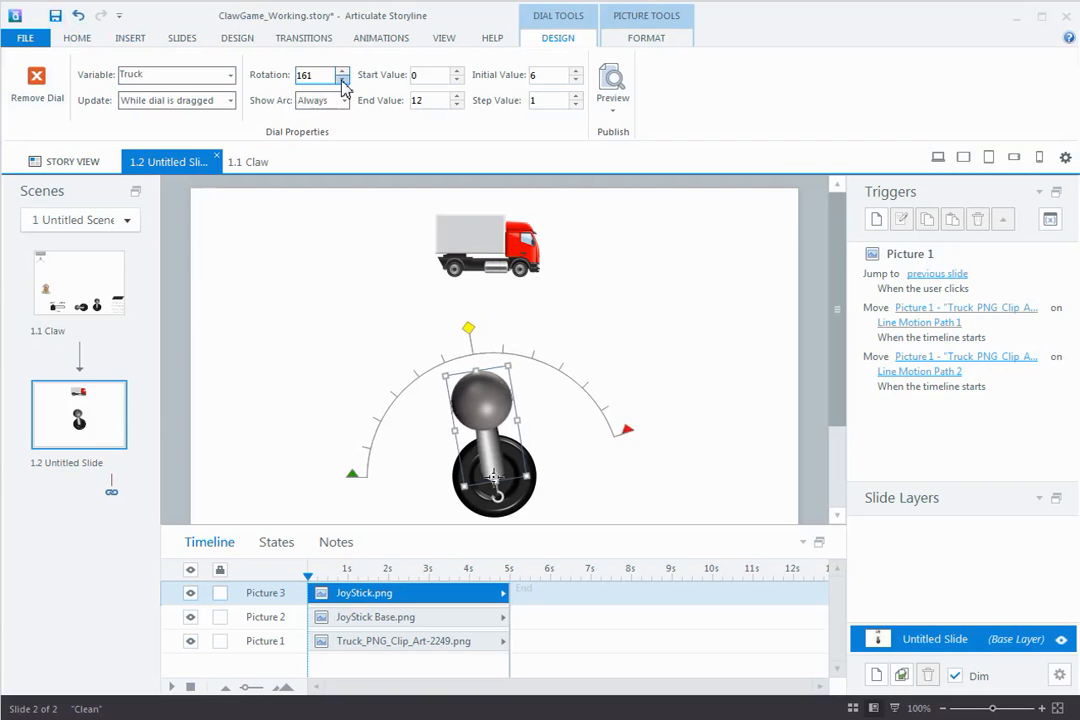
left_click(342, 80)
left_click(342, 80)
left_click(342, 80)
left_click(342, 80)
left_click(342, 80)
left_click(342, 80)
left_click(342, 80)
left_click(342, 80)
left_click(342, 80)
left_click(342, 80)
left_click(342, 80)
left_click(342, 80)
left_click(342, 80)
left_click(342, 80)
left_click(342, 80)
left_click(342, 80)
left_click(342, 80)
left_click(342, 80)
left_click(342, 80)
left_click(342, 80)
type("9")
left_click(322, 101)
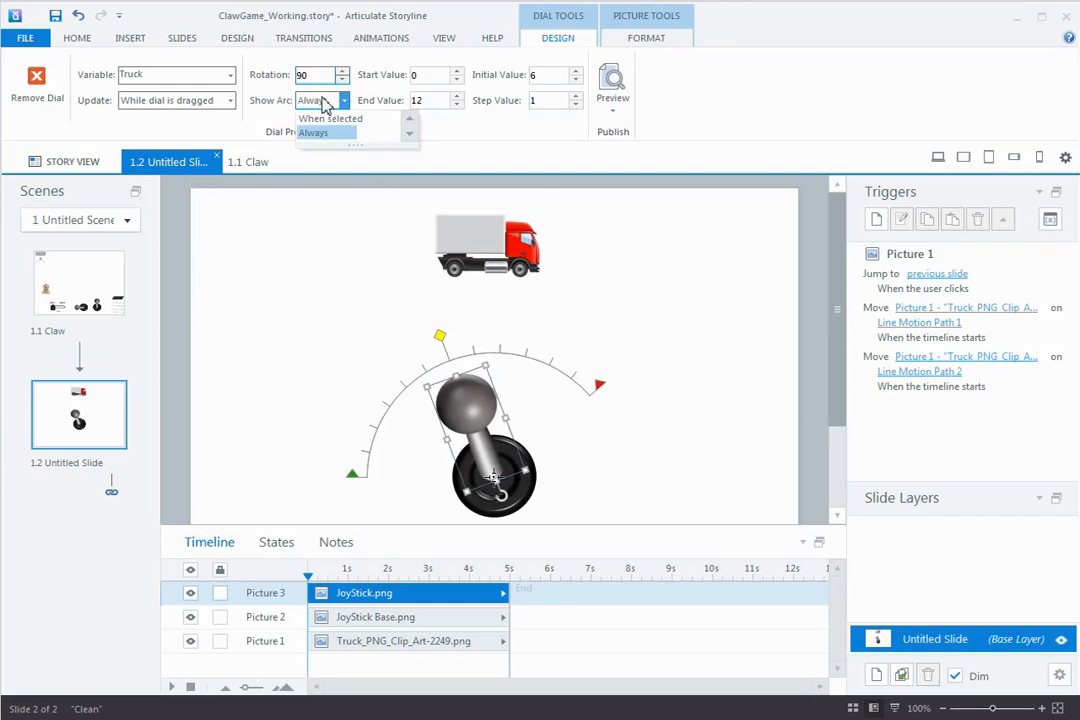
left_click(434, 77)
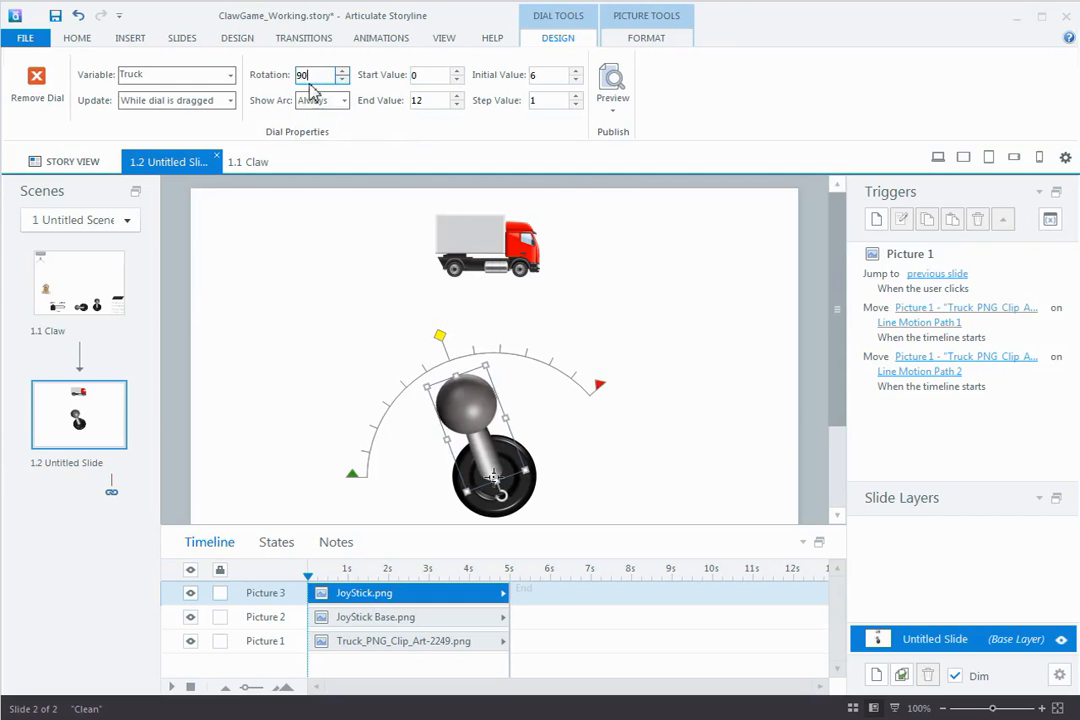
left_click(432, 75)
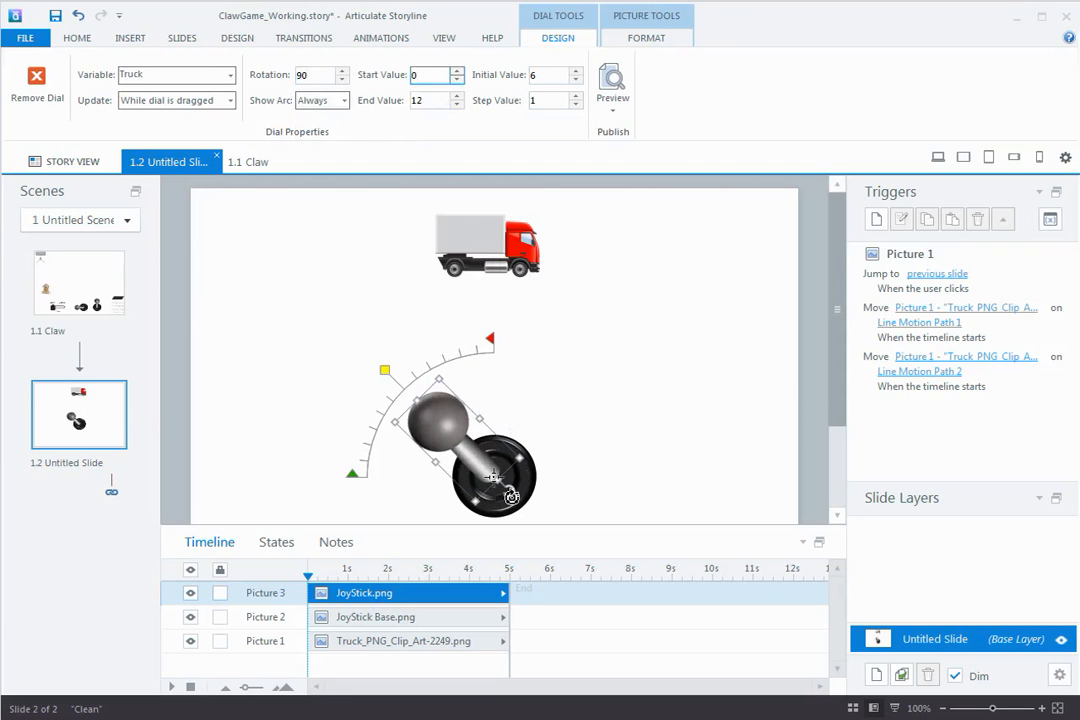
Step: Shift the dial arc's start point clockwise so the 90-degree arc is centred above the joystick base
left_click_drag(510, 496, 464, 512)
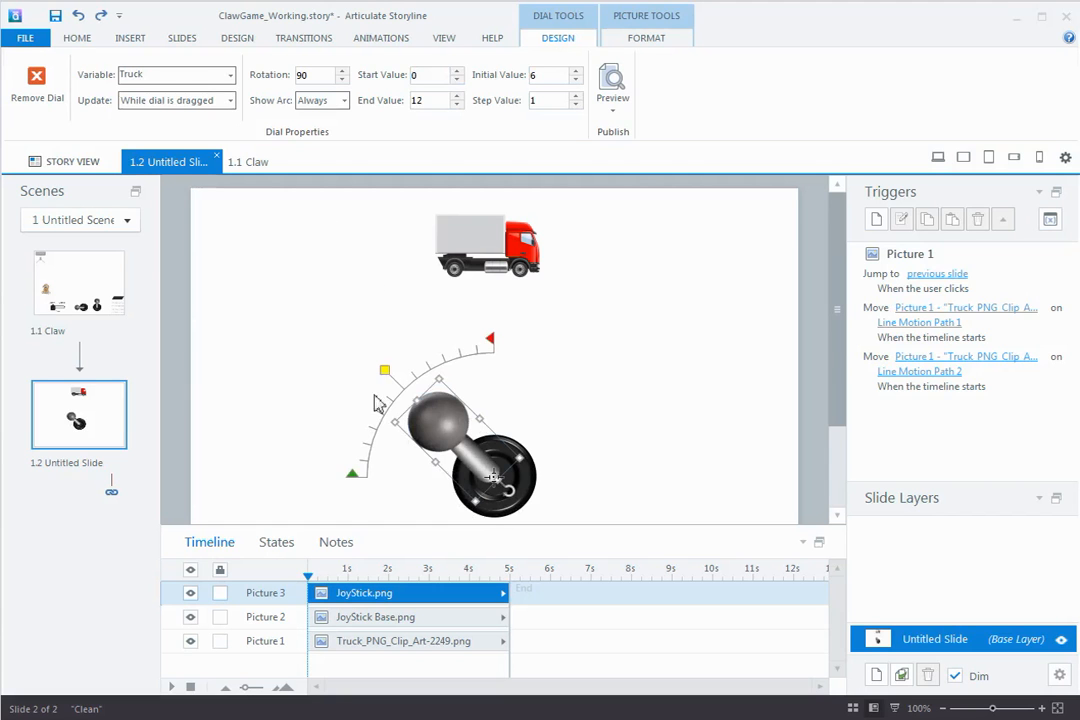
left_click_drag(355, 478, 417, 404)
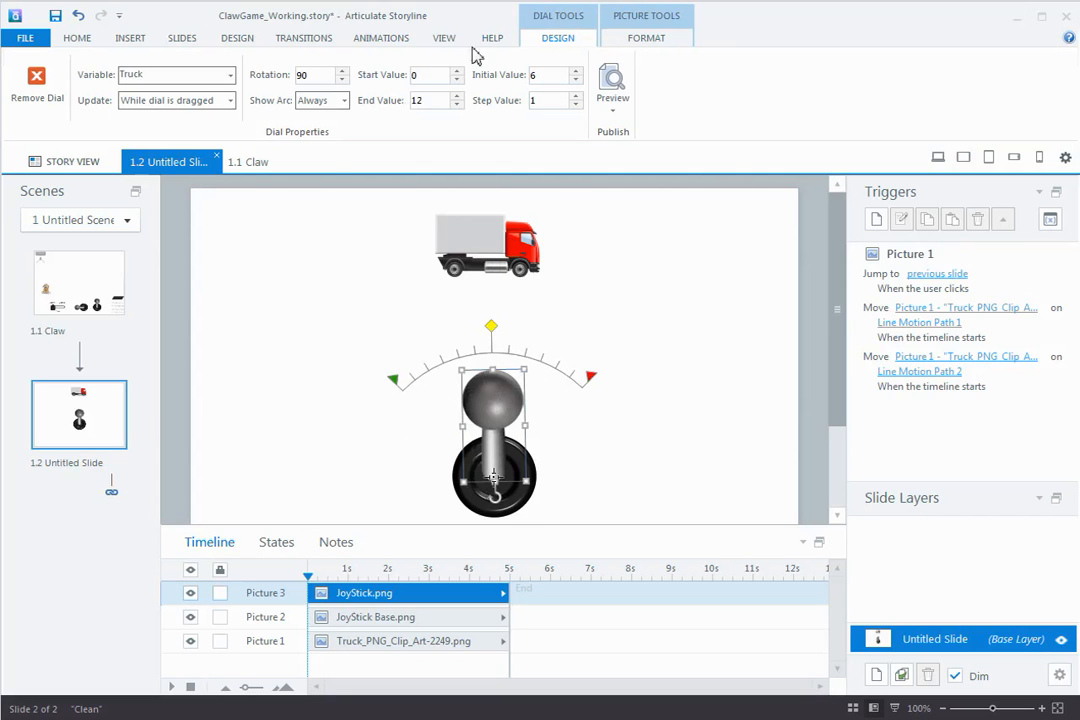
Step: Set the dial's start value to 1 and reduce its end value to 6
left_click(456, 72)
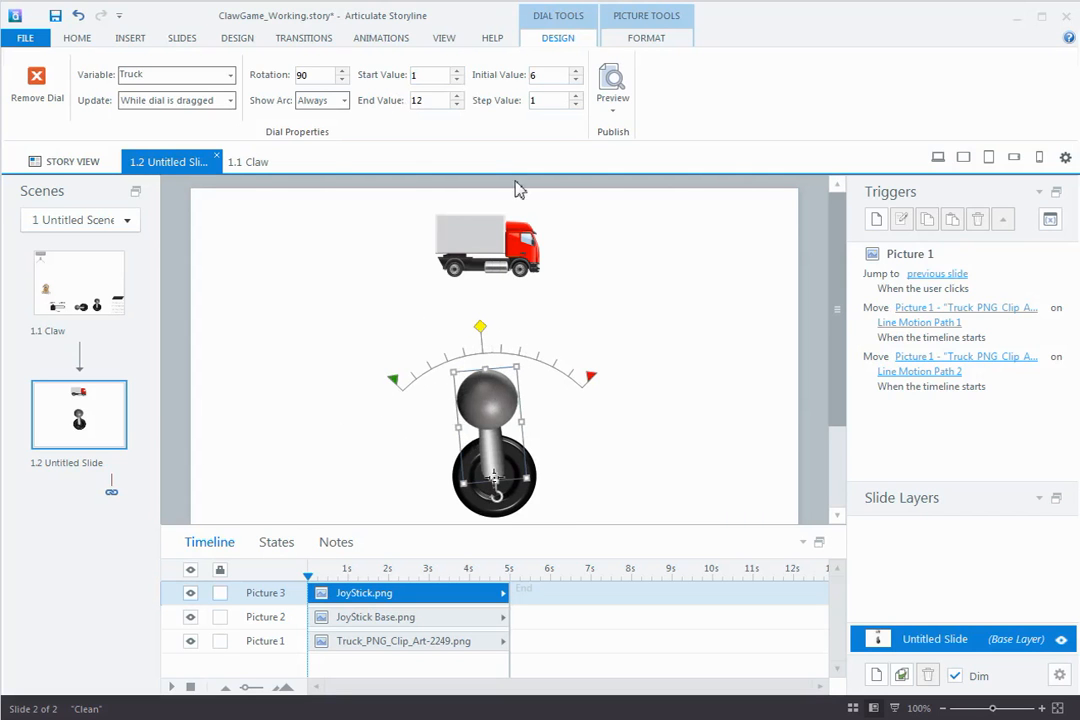
left_click(445, 101)
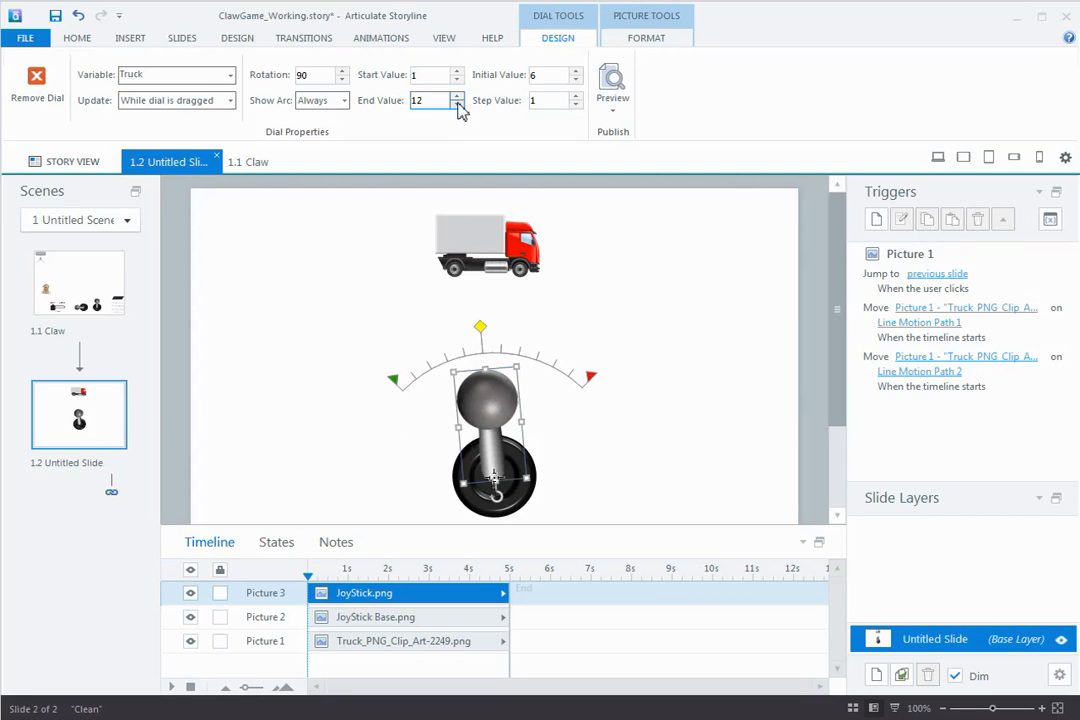
left_click(457, 104)
left_click(457, 104)
left_click(457, 104)
left_click(457, 104)
left_click(457, 104)
left_click(457, 104)
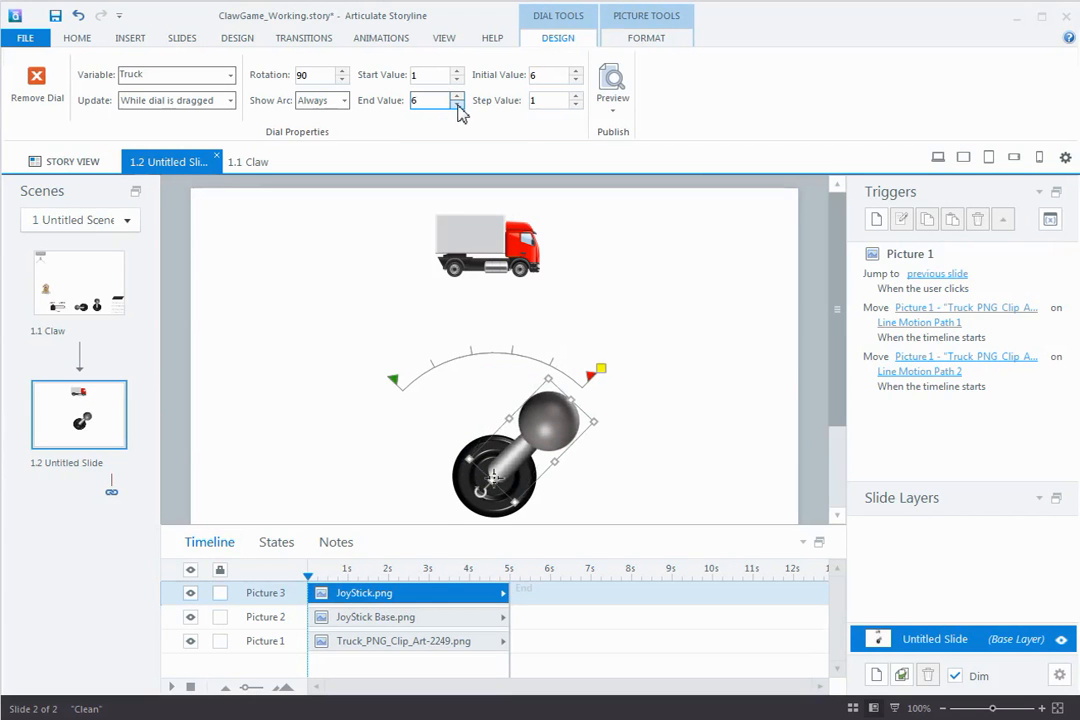
Step: Set the joystick dial's initial value to 3 and its end value to 5
left_click(541, 74)
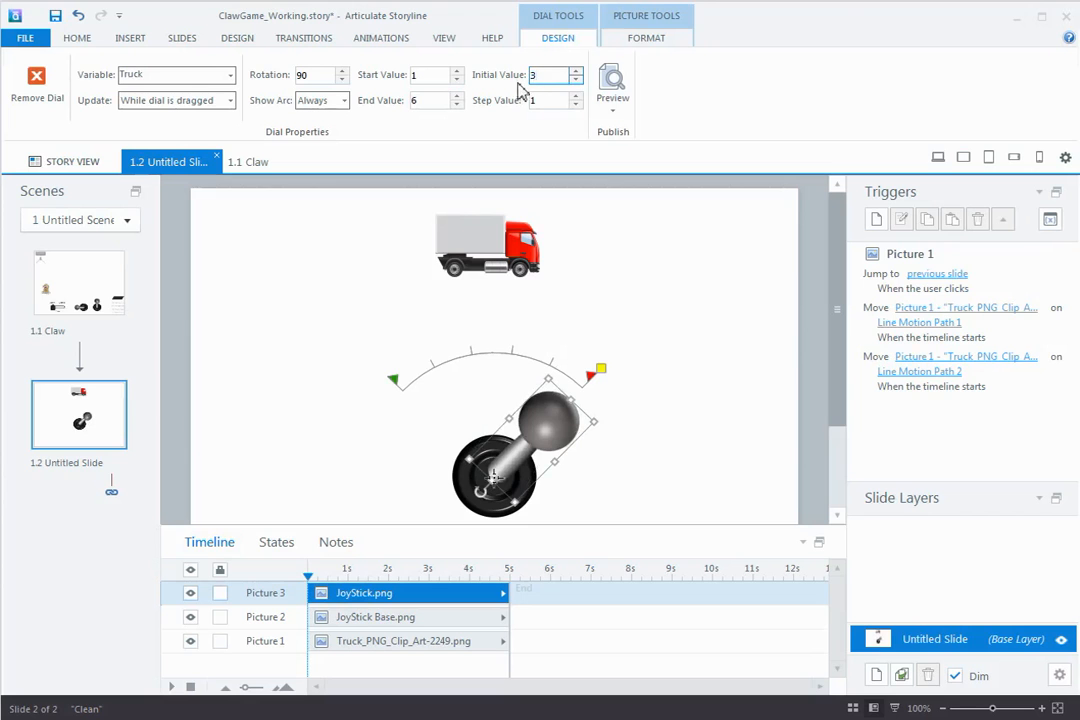
left_click(457, 104)
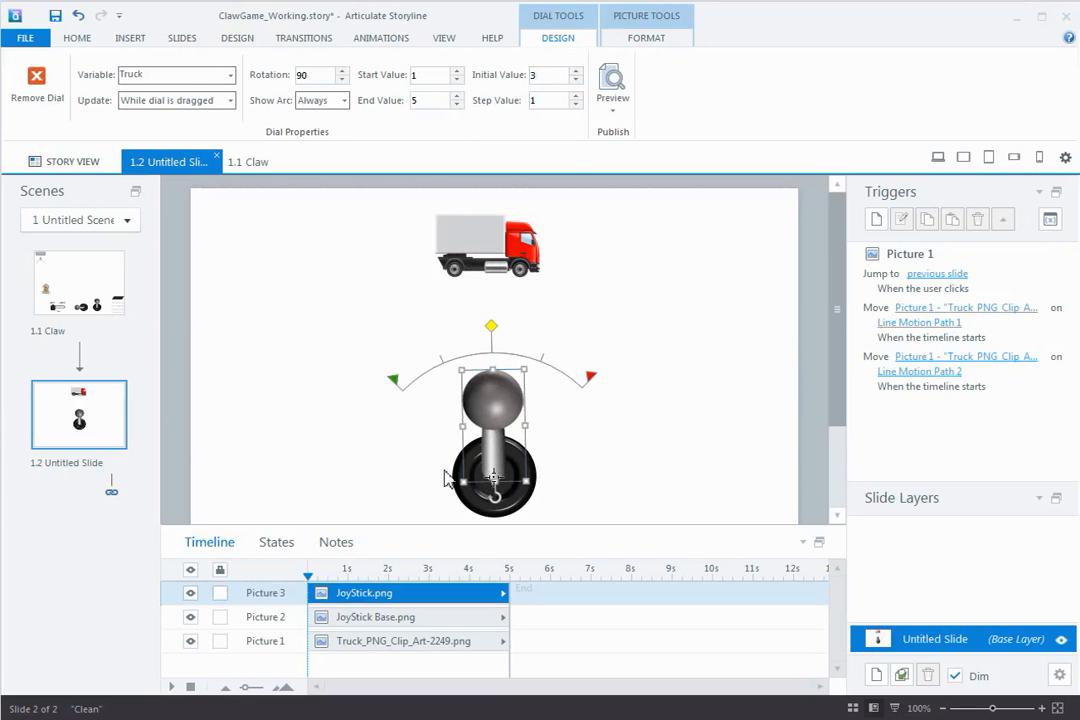
Step: Preview this slide and test turning the joystick, then return to editing
left_click(619, 110)
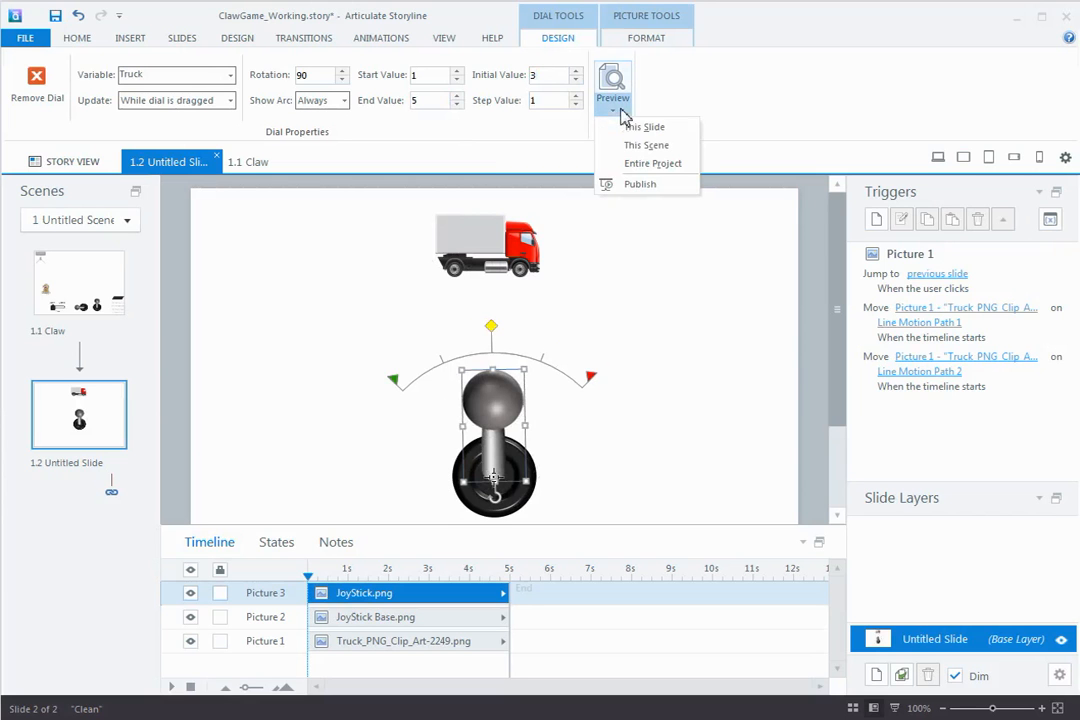
left_click(645, 128)
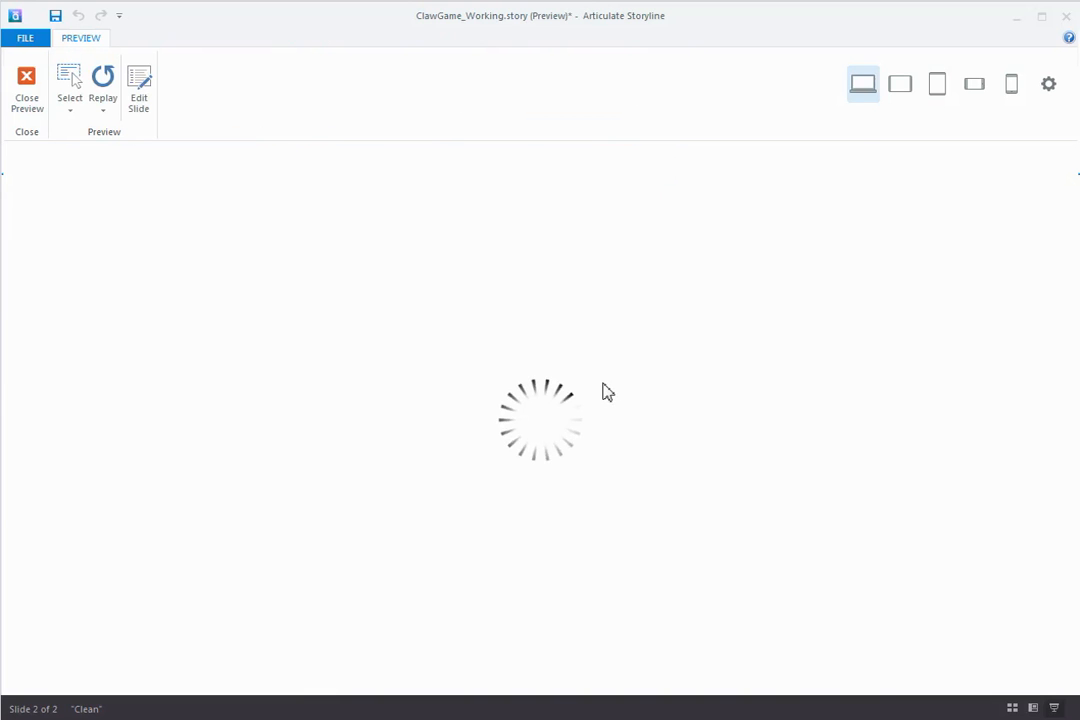
mouse_move(548, 391)
left_mouse_down()
mouse_move(499, 415)
mouse_move(517, 390)
mouse_move(610, 410)
mouse_move(513, 393)
mouse_move(463, 445)
mouse_move(511, 388)
mouse_move(588, 403)
mouse_move(624, 431)
mouse_move(515, 393)
mouse_move(472, 429)
mouse_move(547, 386)
mouse_move(612, 434)
mouse_move(587, 396)
mouse_move(500, 432)
mouse_move(516, 400)
mouse_move(646, 434)
mouse_move(535, 390)
mouse_move(465, 415)
mouse_move(641, 436)
mouse_move(451, 460)
mouse_move(546, 384)
left_mouse_up()
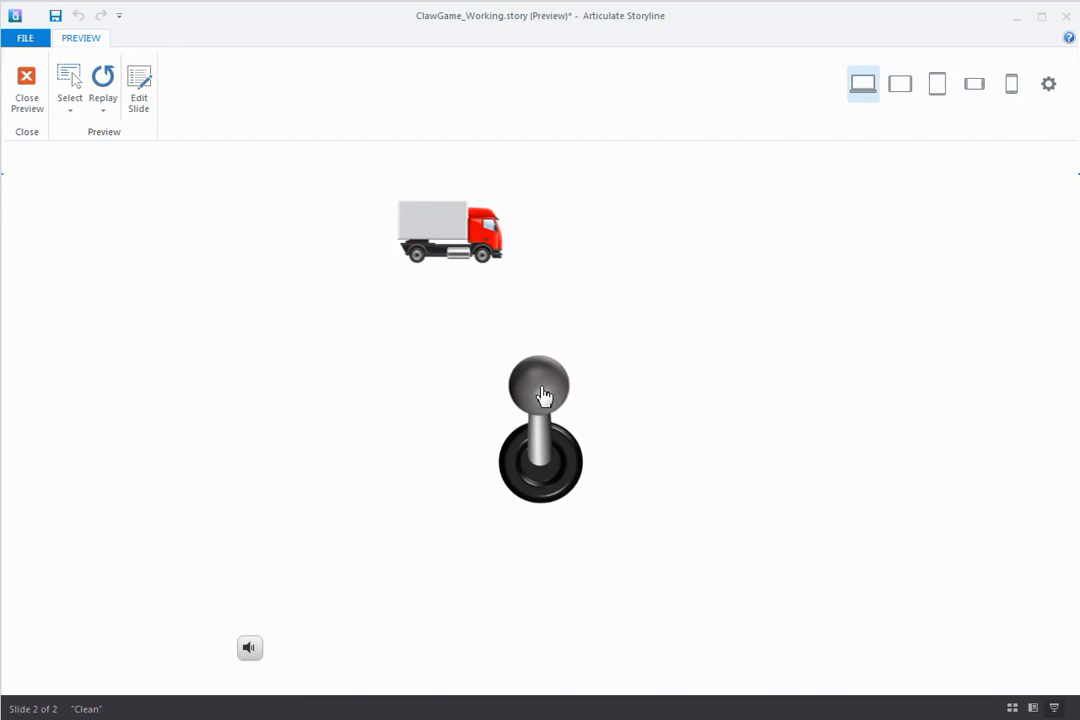
left_click(27, 90)
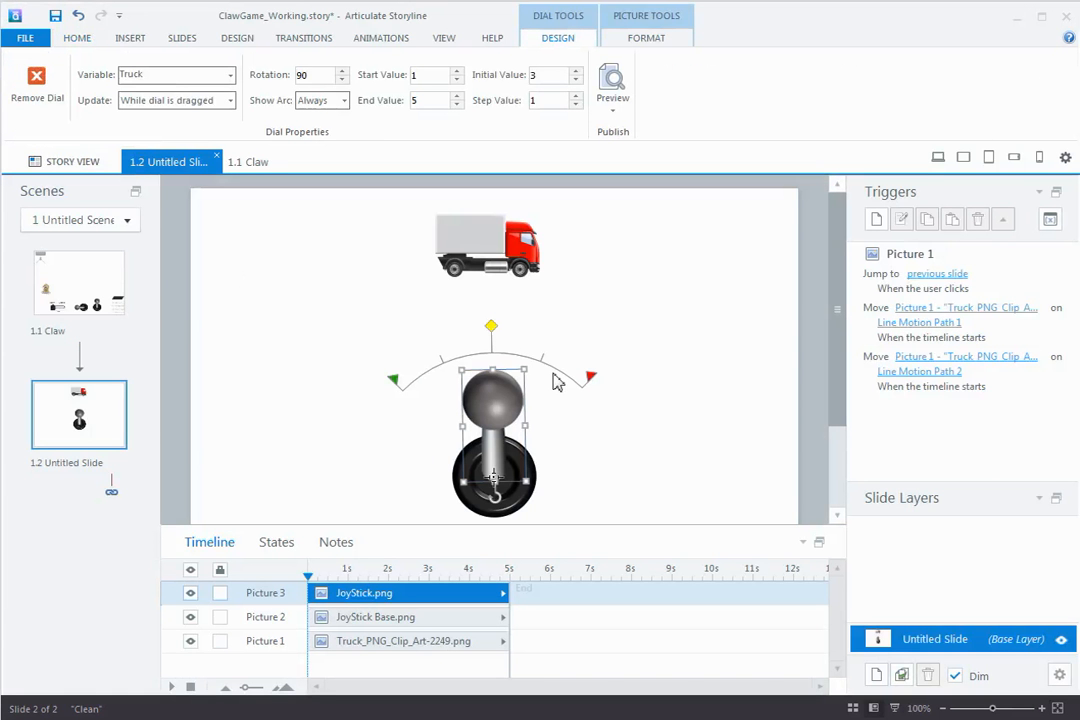
Step: Rename the truck's rightward motion path to Line Motion Path Right and keep it assigned in its Move trigger
left_click(478, 248)
left_click(370, 42)
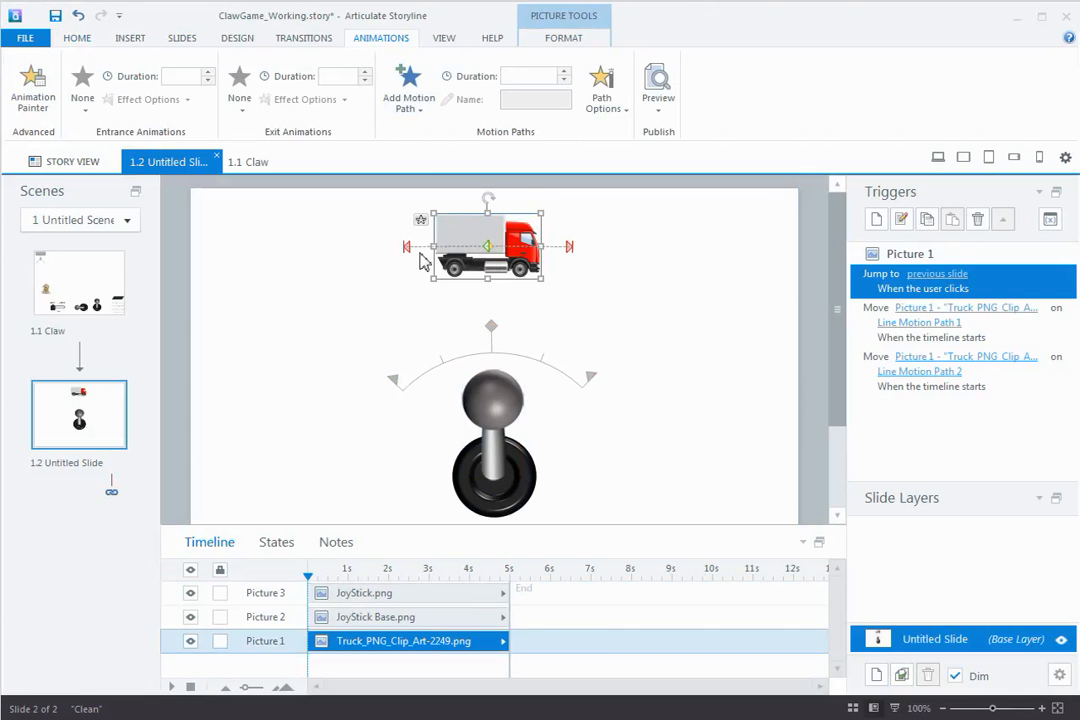
left_click(569, 247)
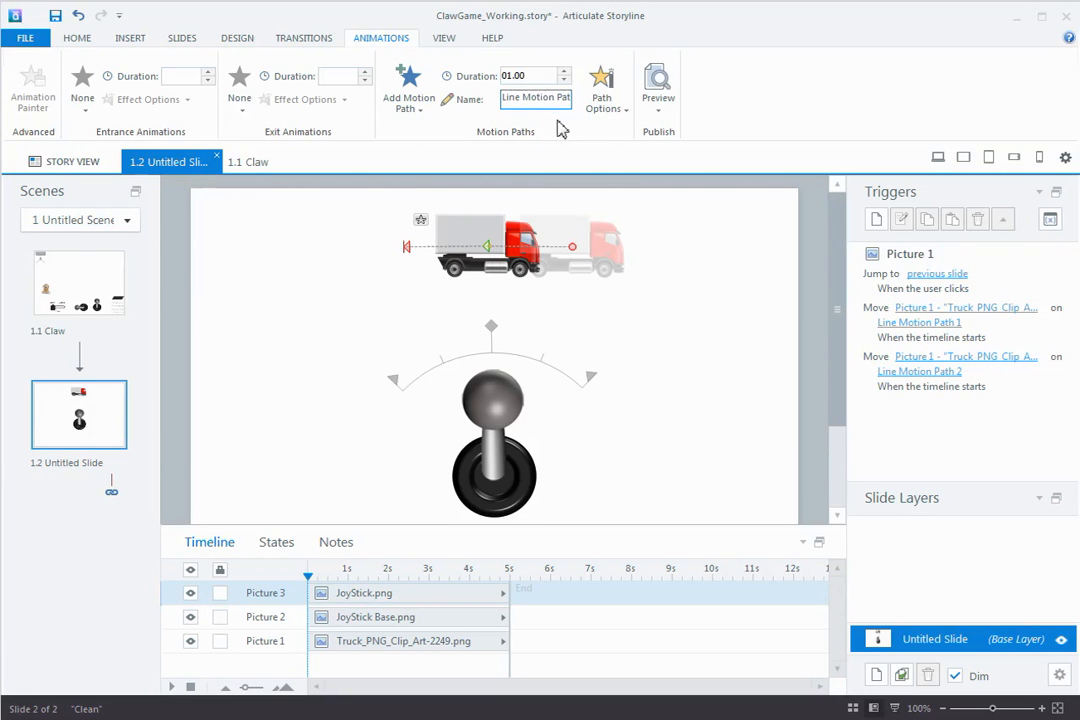
key("Right")
key("Right")
key("Delete")
key("Delete")
type("Right")
left_click(970, 334)
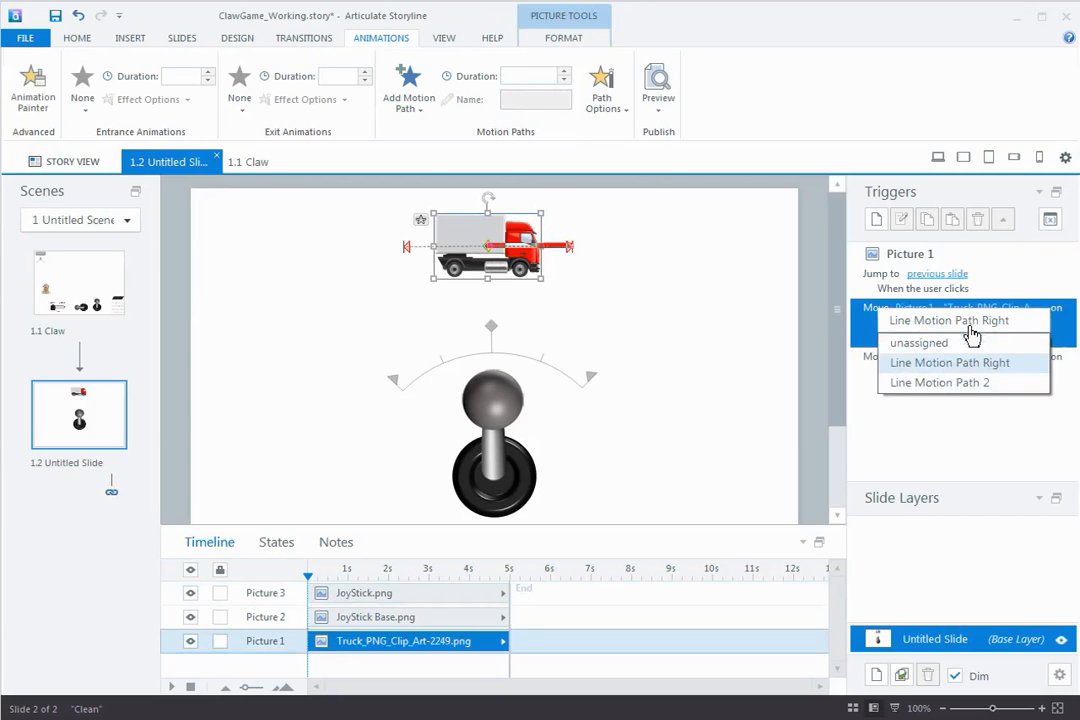
left_click(943, 363)
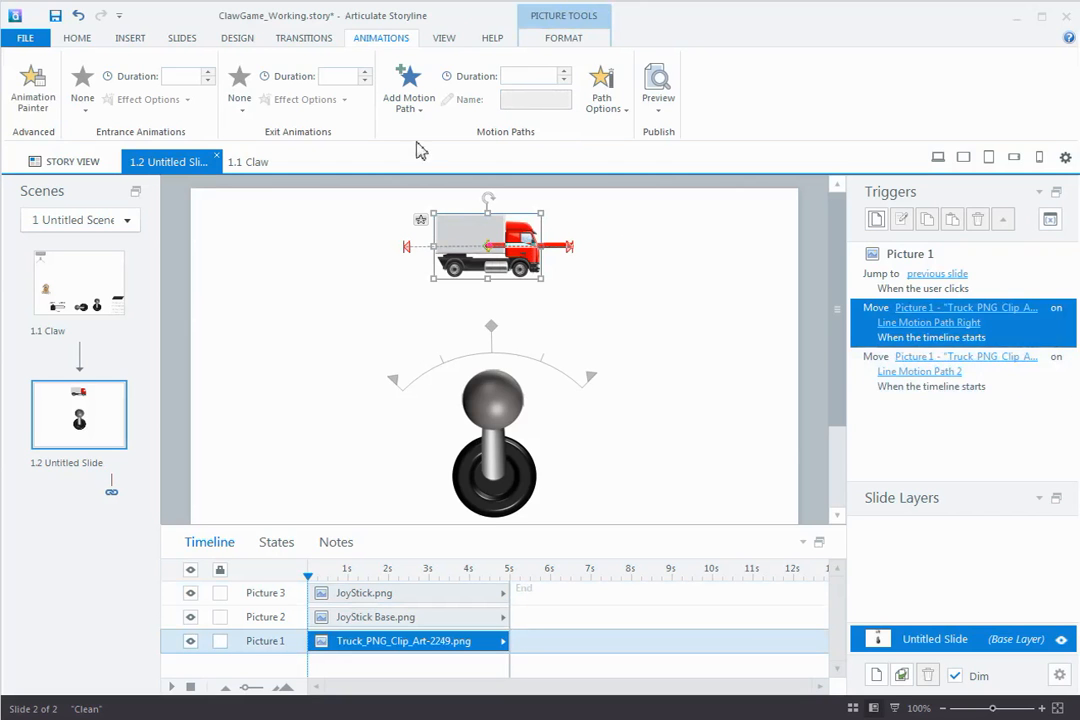
Step: Rename the truck's leftward motion path to Line Motion Path Left
left_click(419, 252)
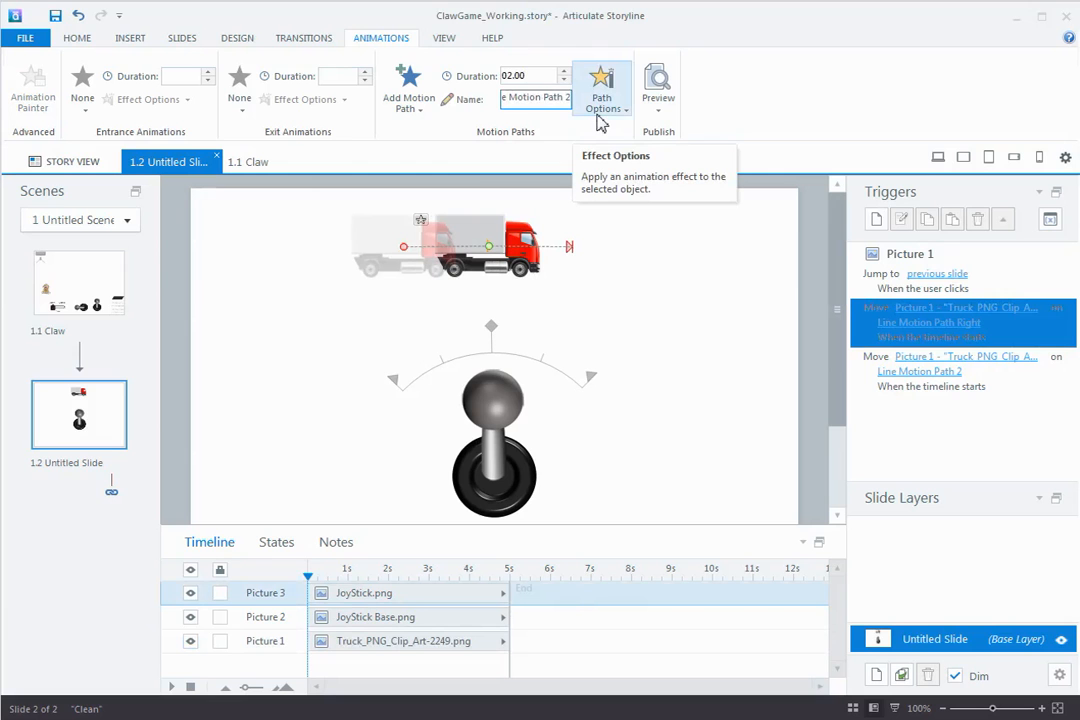
key("BackSpace")
type("Left")
left_click(608, 302)
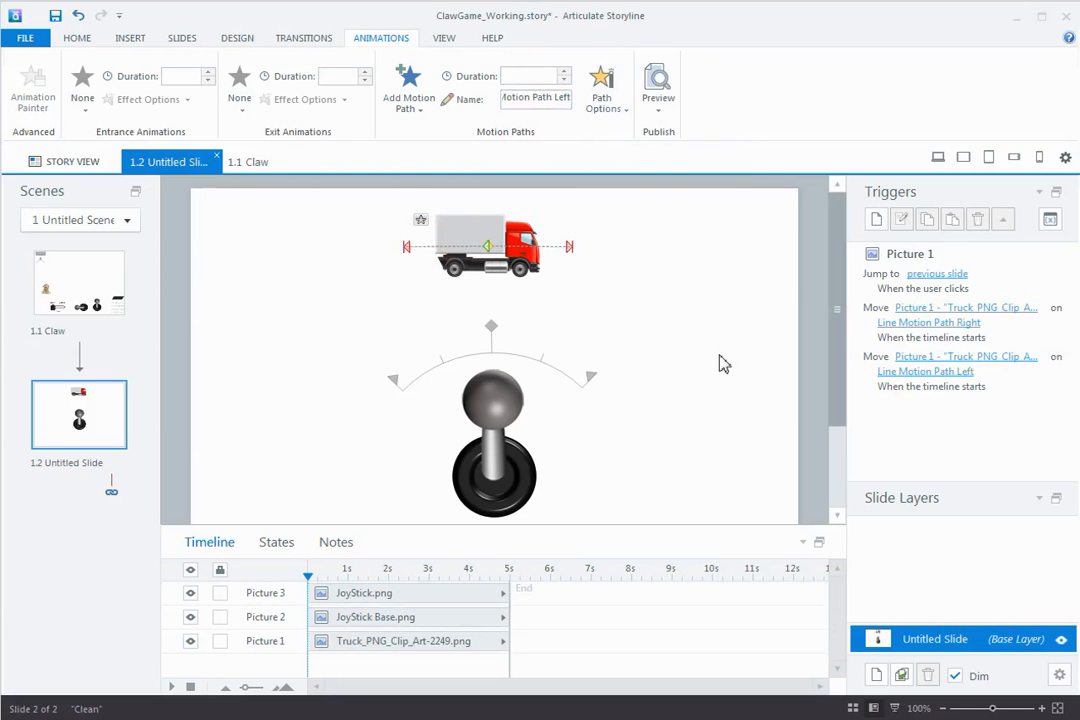
Step: Edit the Line Motion Path Right trigger to move the truck when the variable Truck changes
left_click(913, 340)
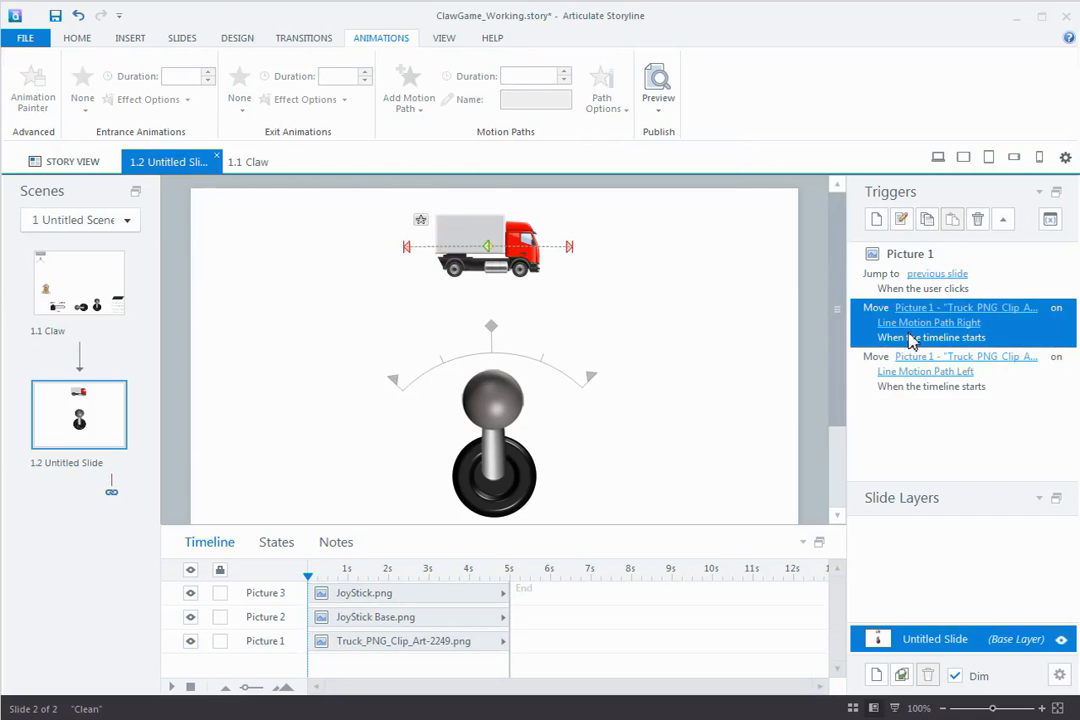
double_click(913, 340)
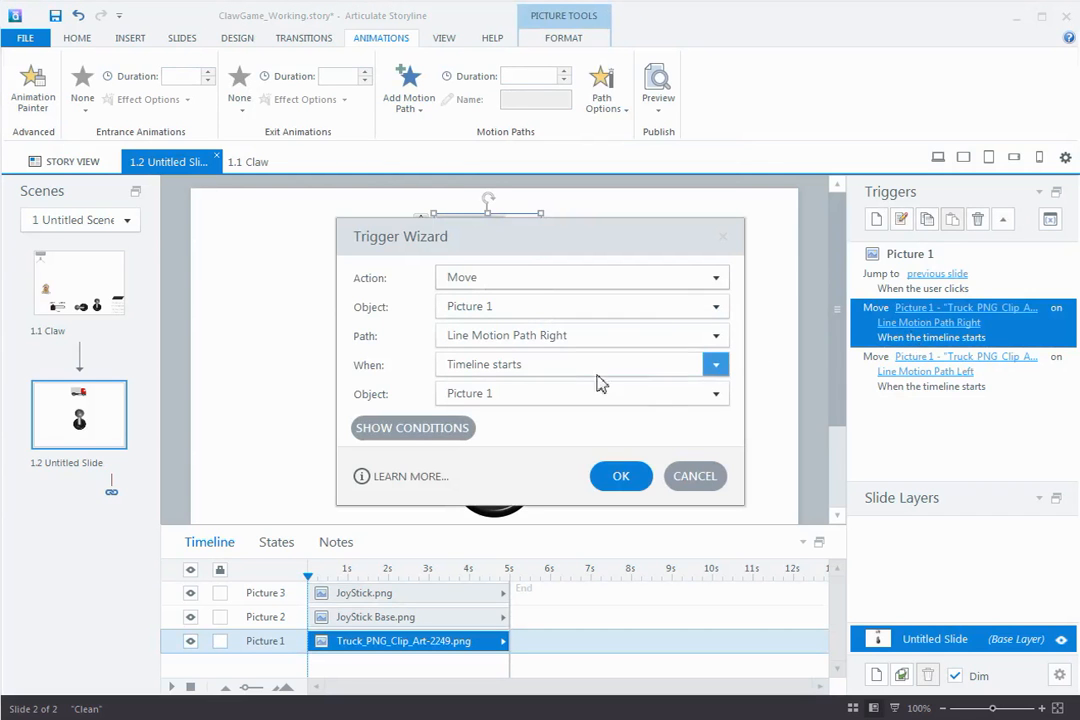
left_click(715, 393)
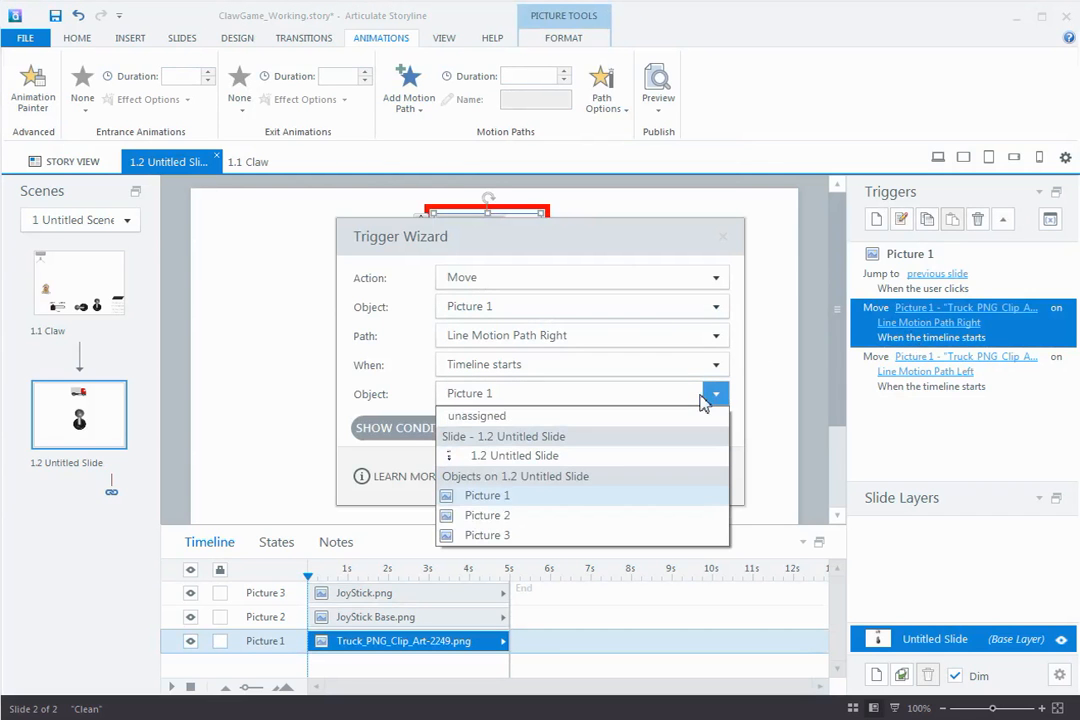
left_click(705, 397)
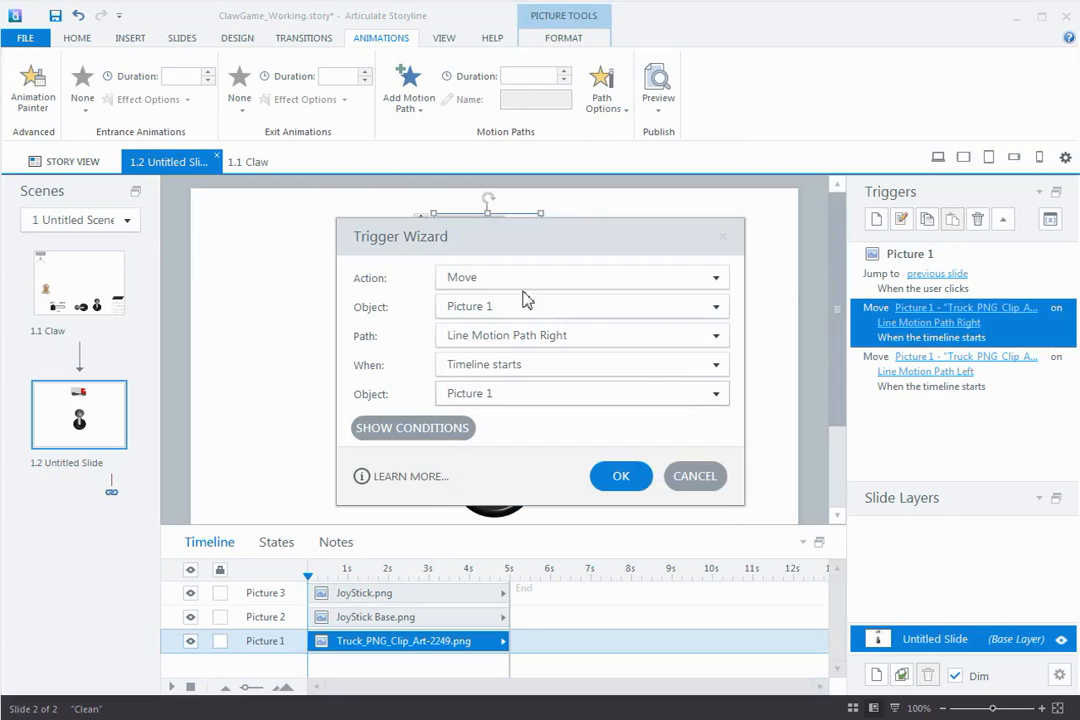
left_click(588, 368)
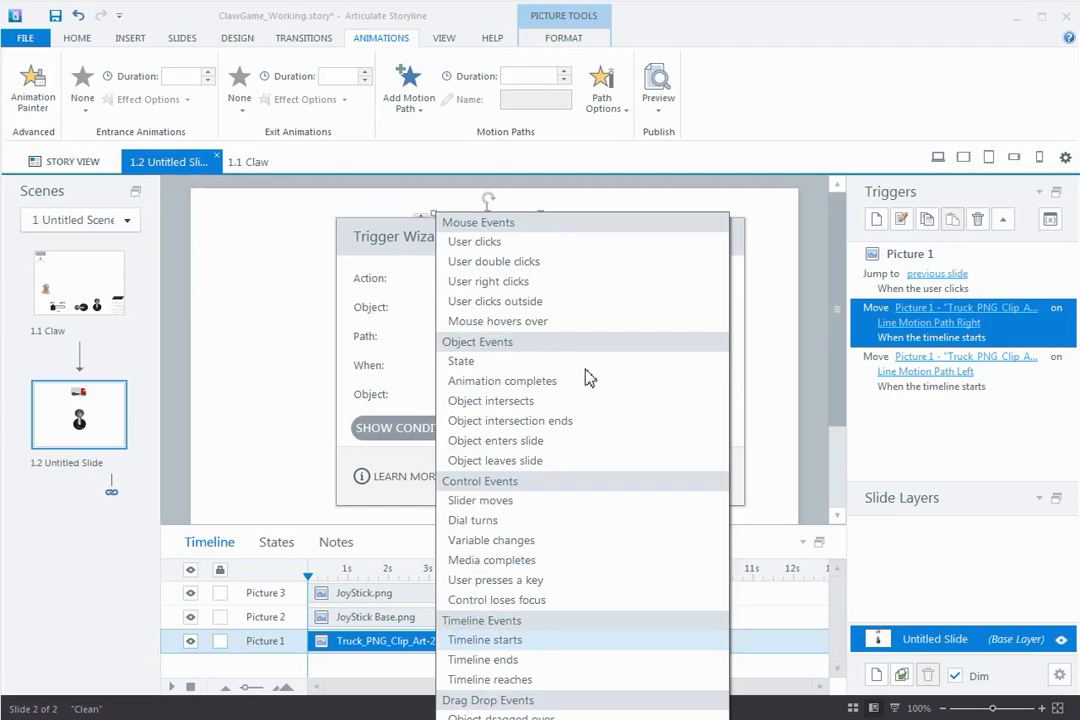
left_click(530, 541)
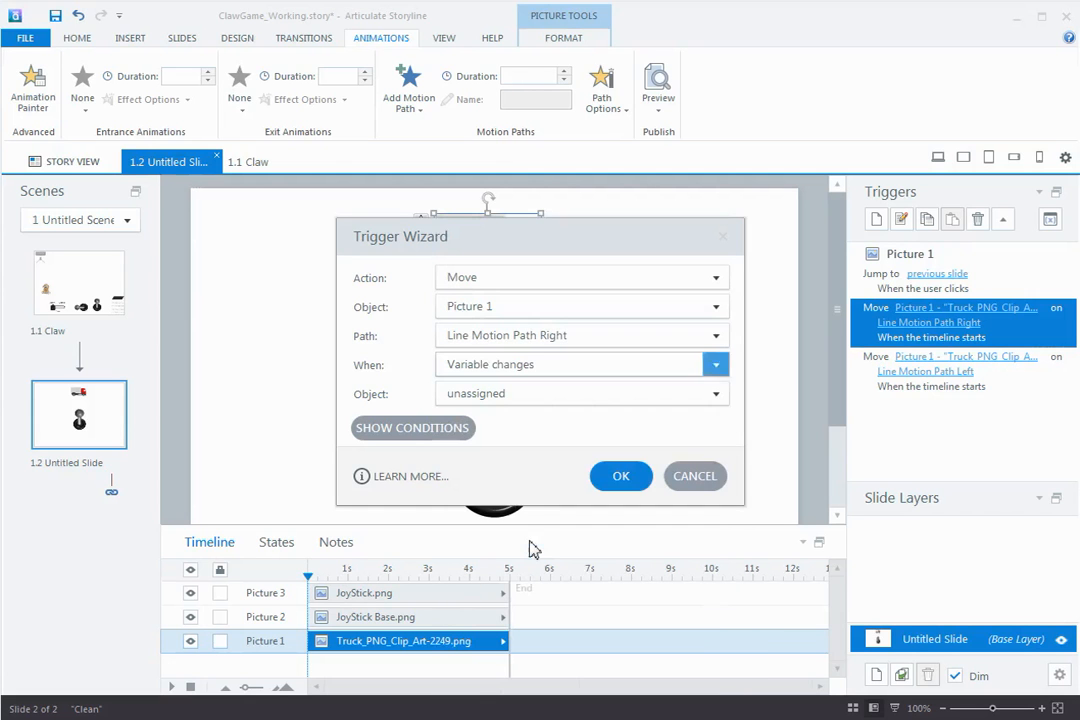
left_click(717, 396)
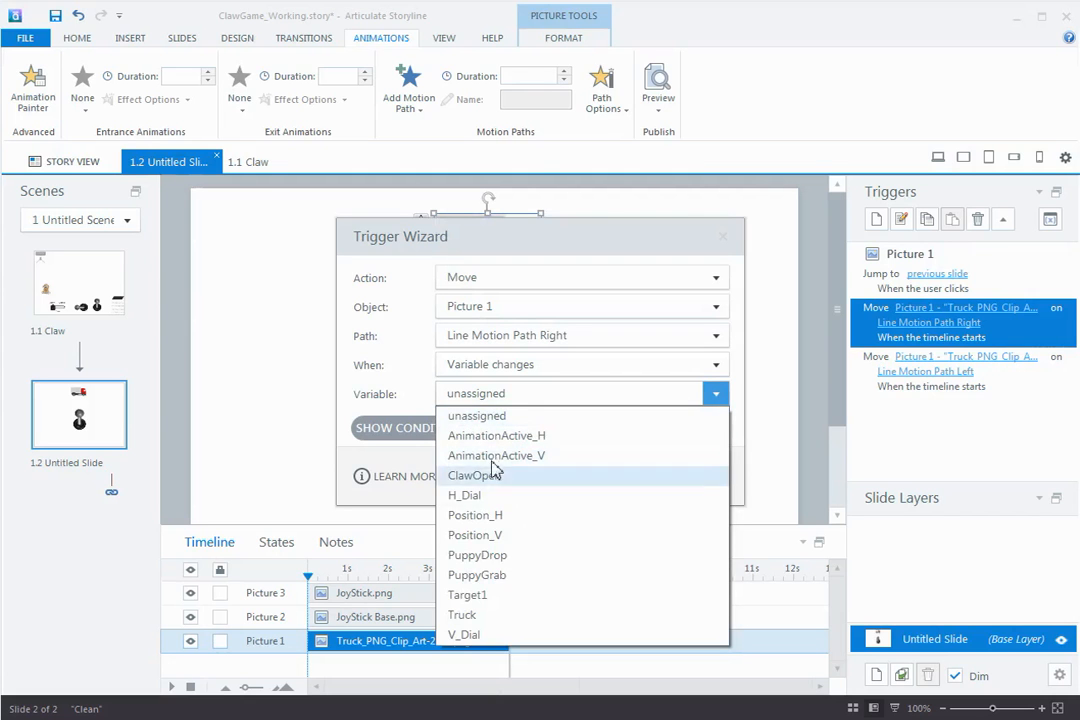
left_click(480, 615)
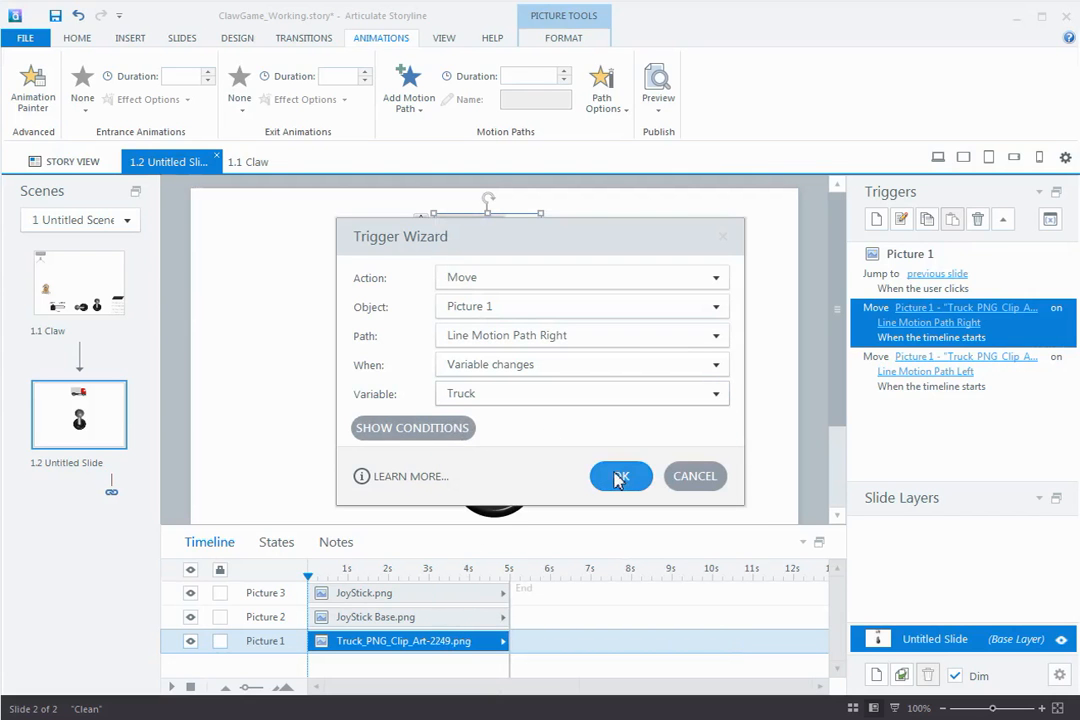
left_click_drag(574, 241, 540, 444)
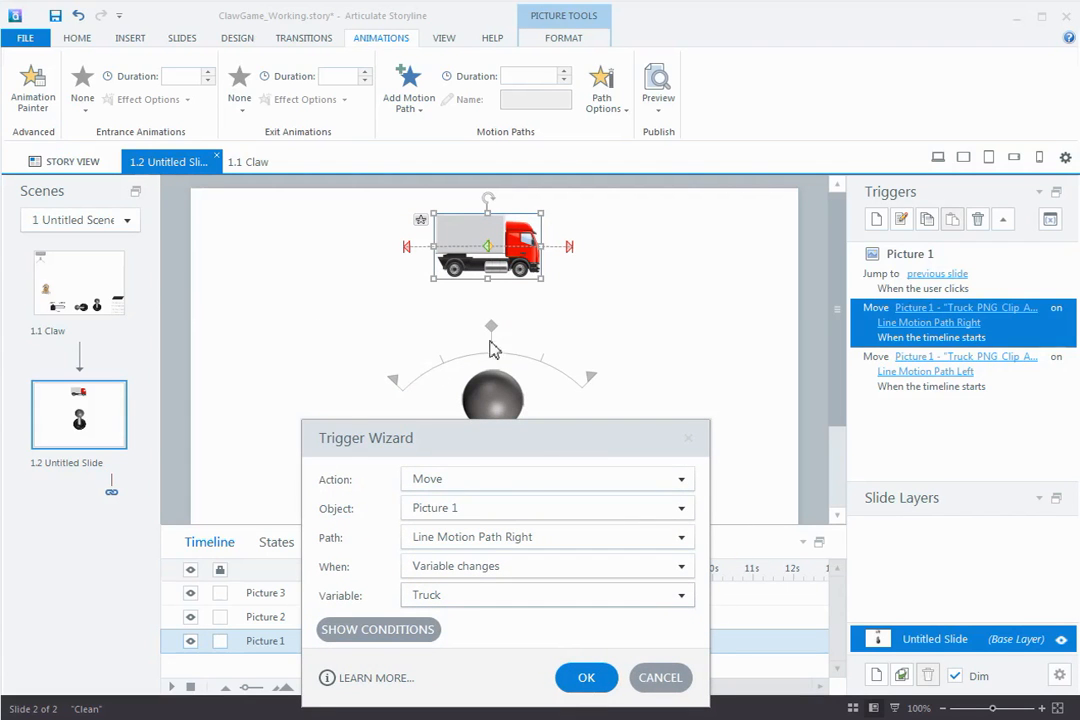
left_click_drag(545, 448, 560, 275)
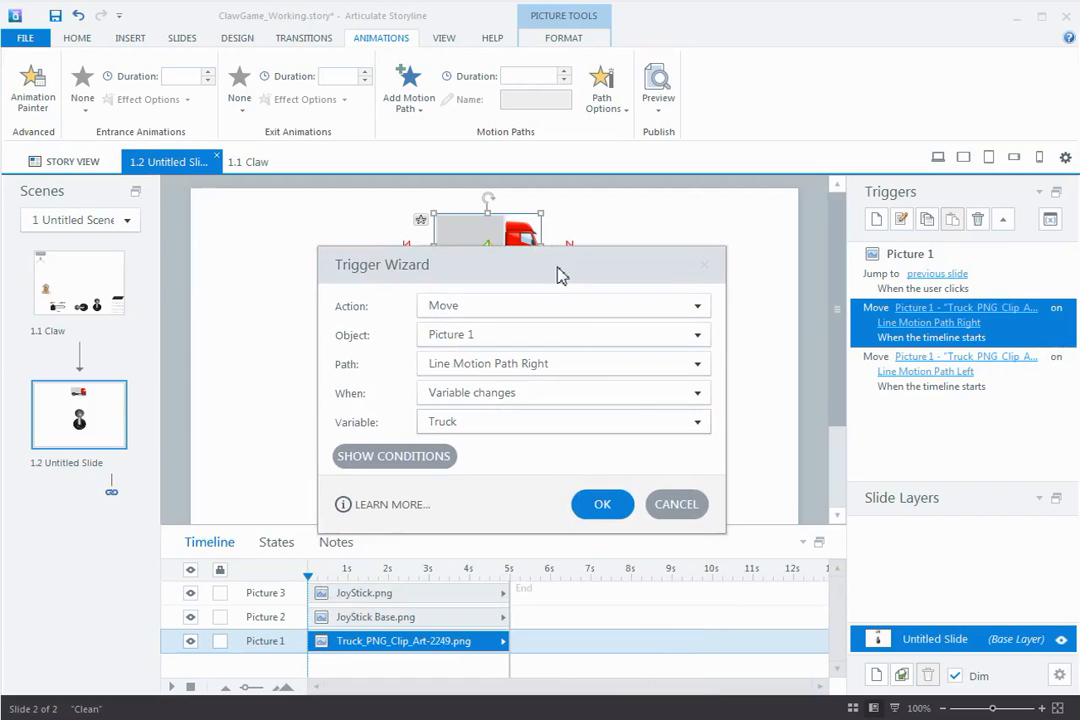
left_click(697, 423)
left_click(699, 428)
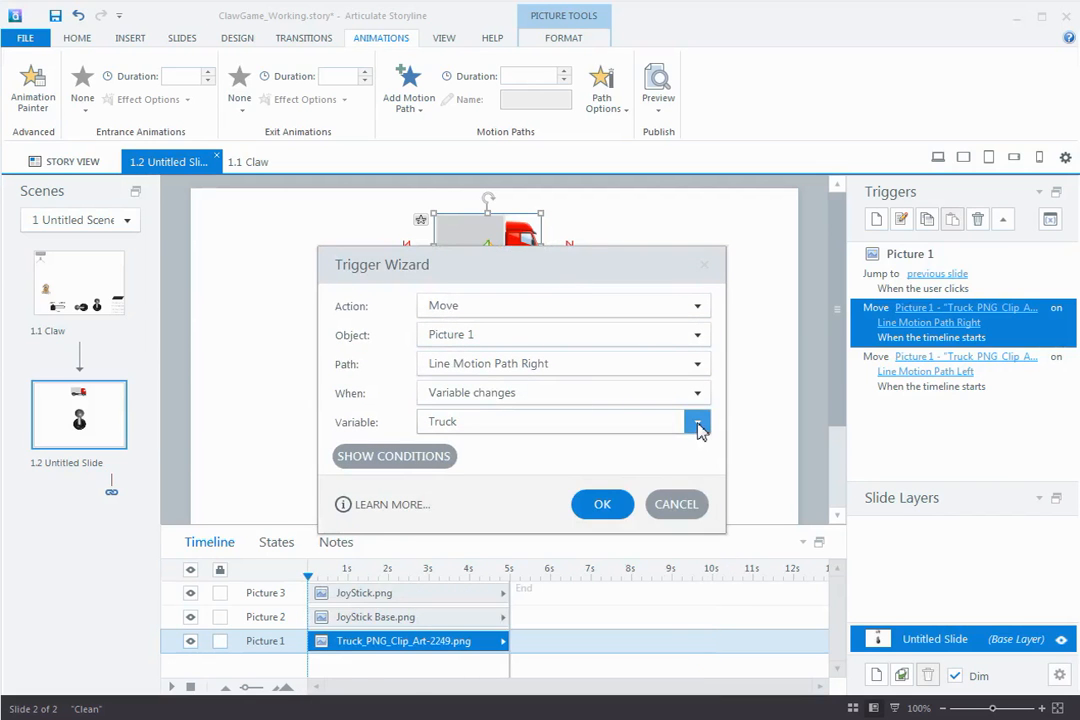
Step: Add the condition Truck == Equal to 5 to the Line Motion Path Right trigger and save the trigger
left_click(400, 458)
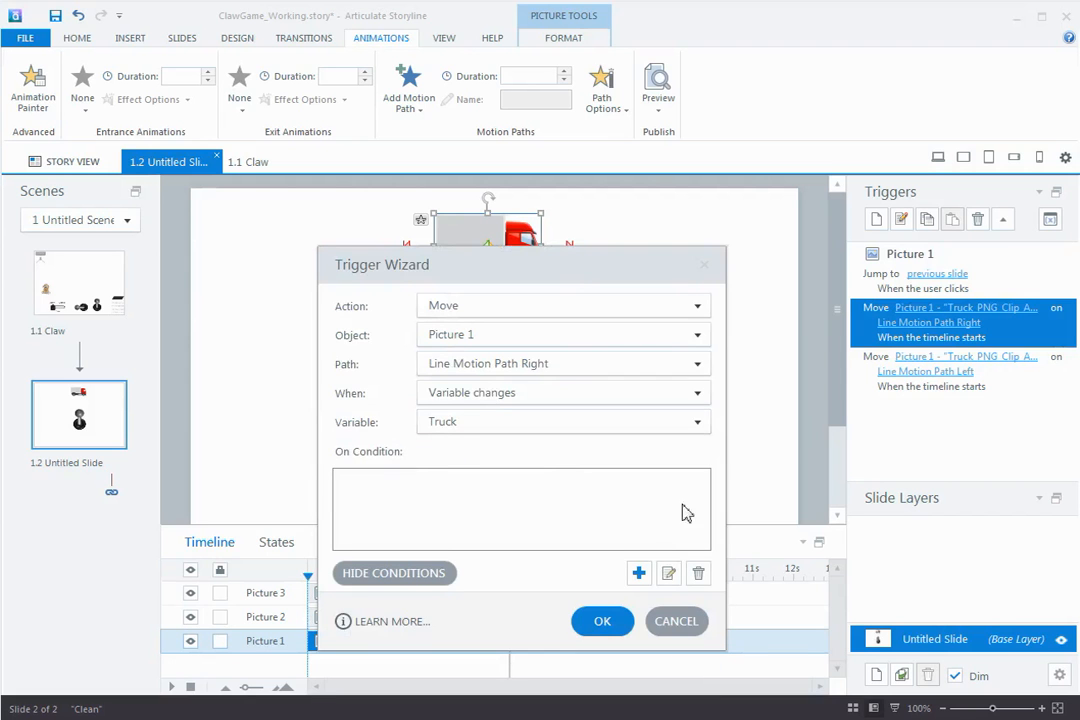
left_click(638, 572)
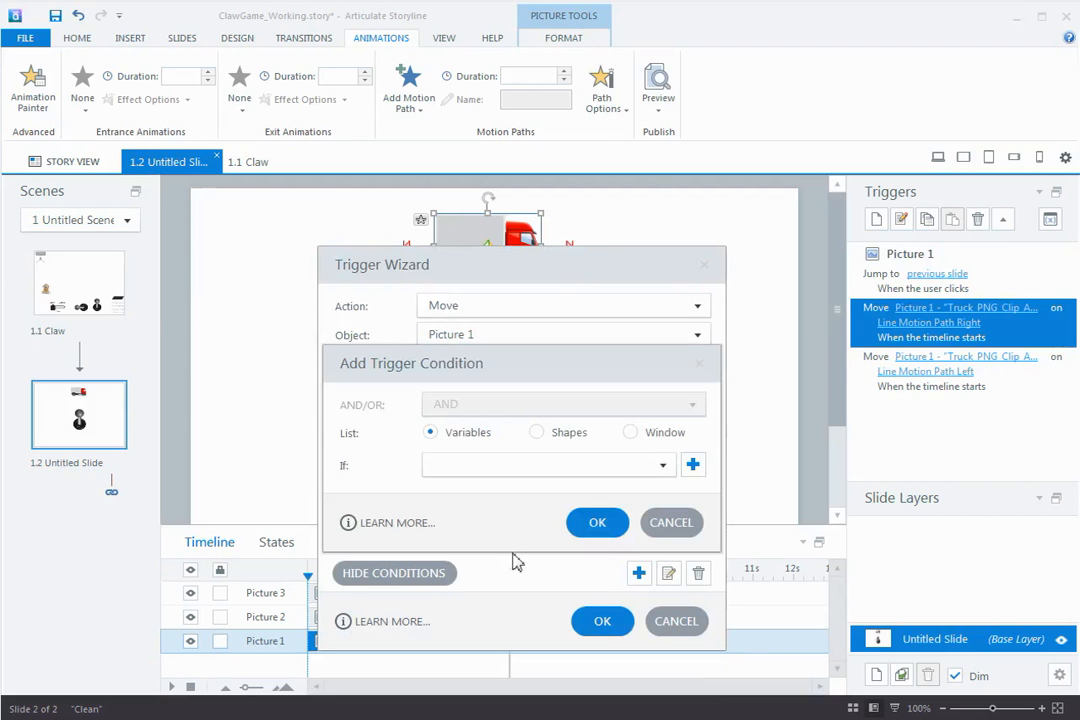
left_click(447, 474)
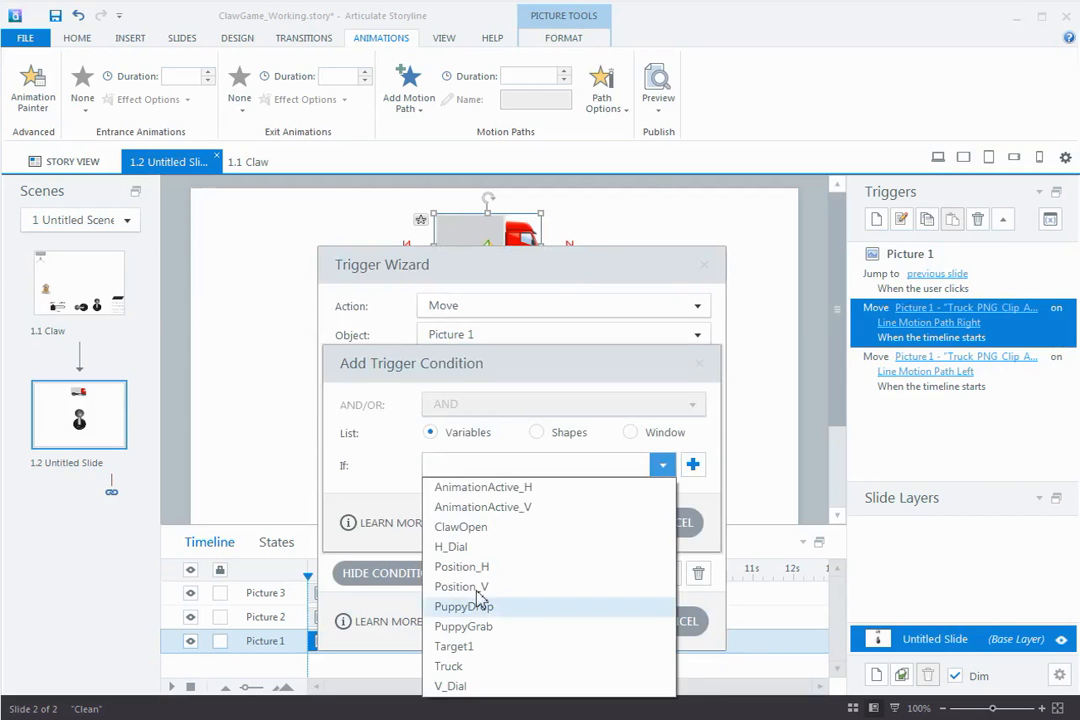
left_click(459, 665)
left_click(451, 493)
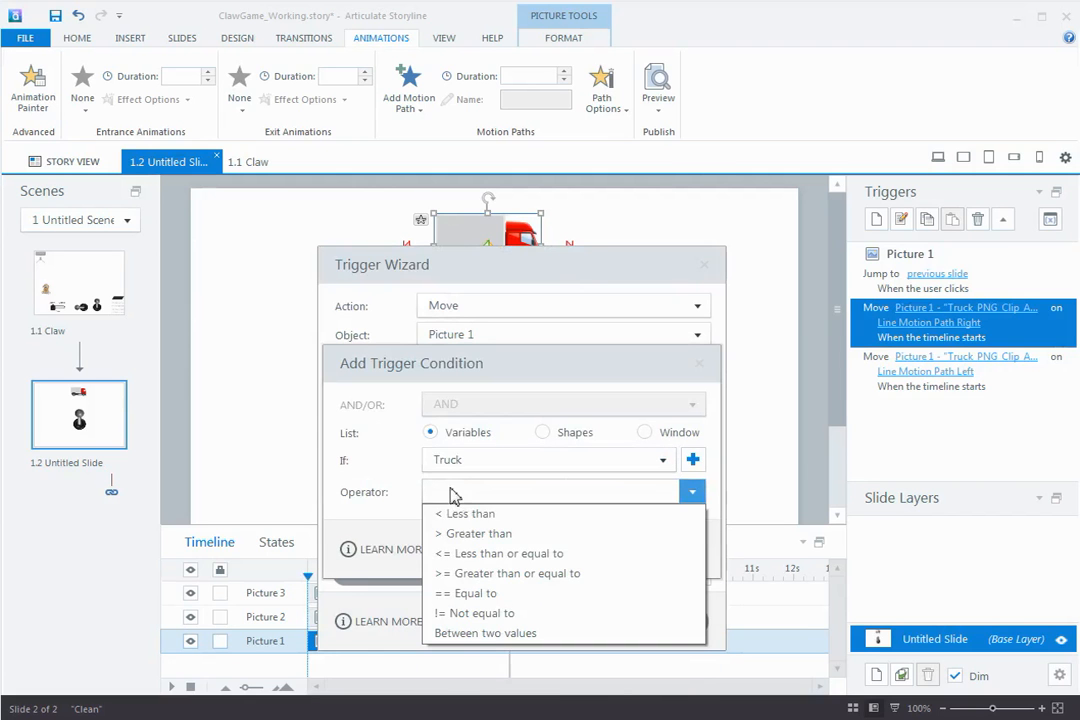
left_click(480, 594)
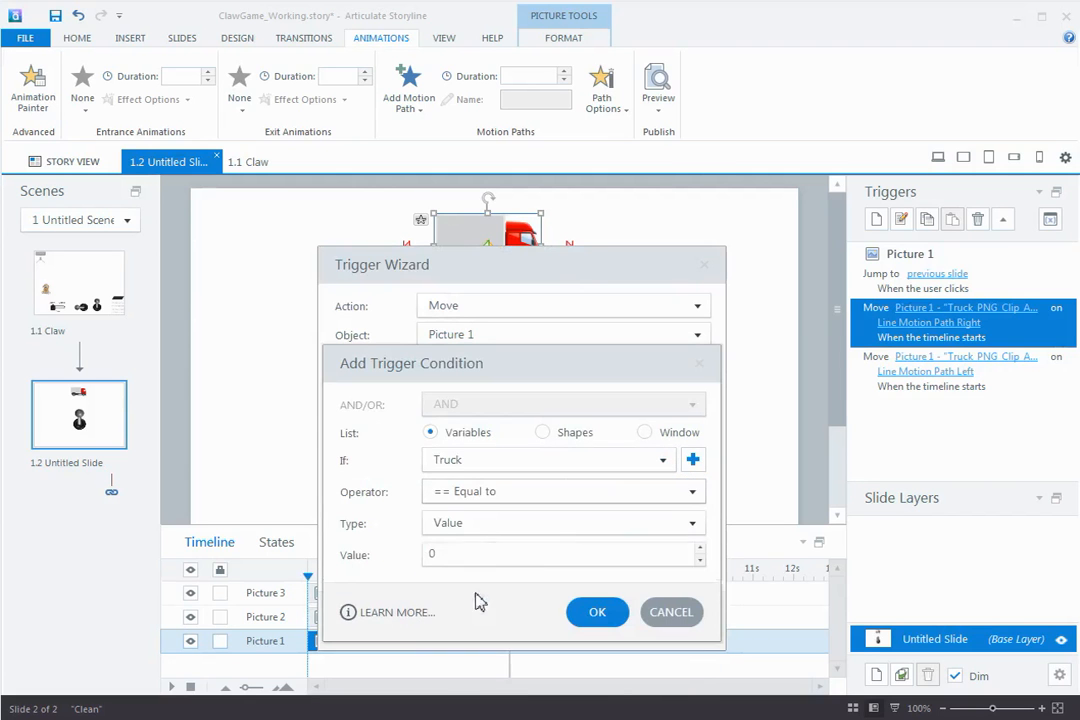
double_click(438, 554)
type("5")
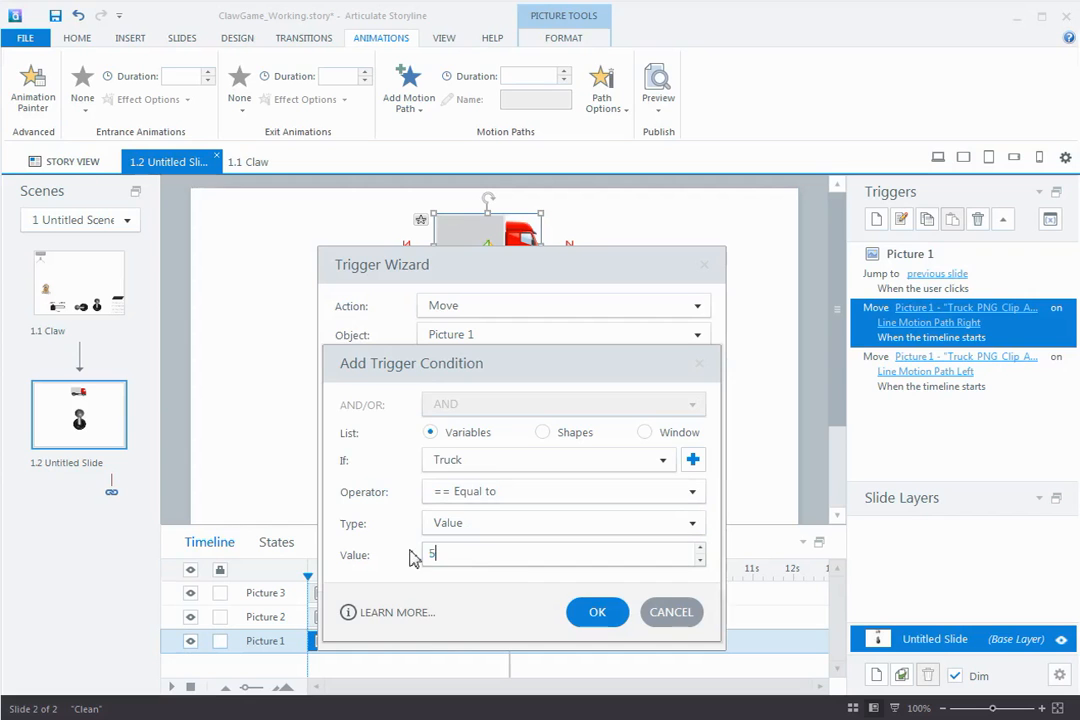
left_click(597, 613)
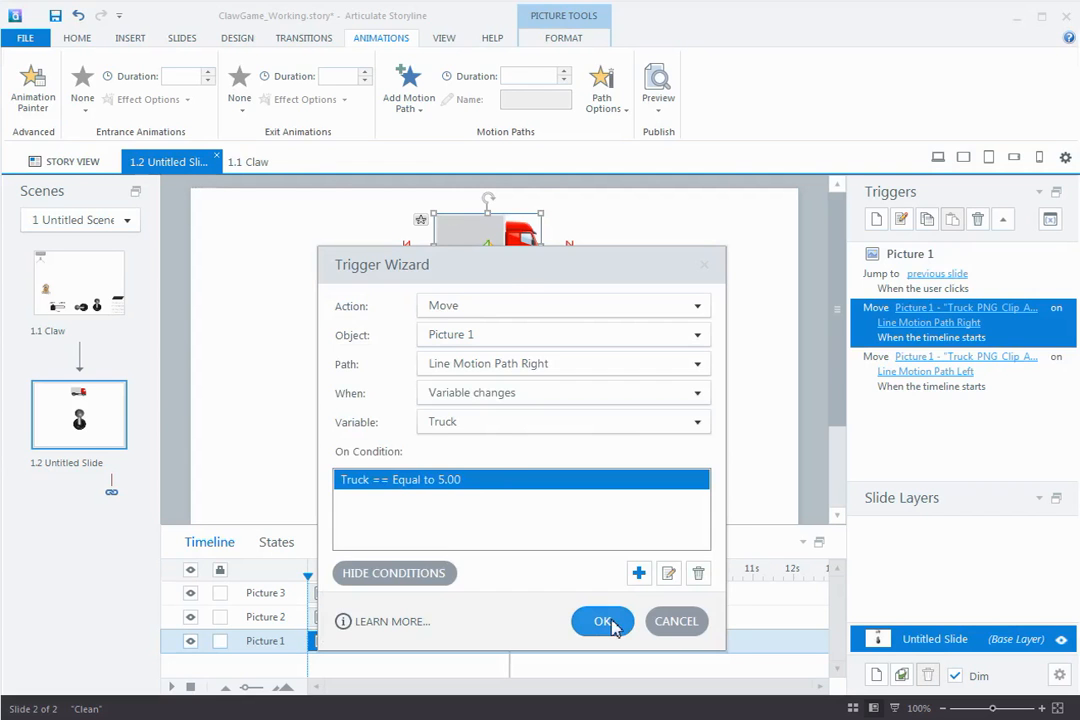
left_click(605, 621)
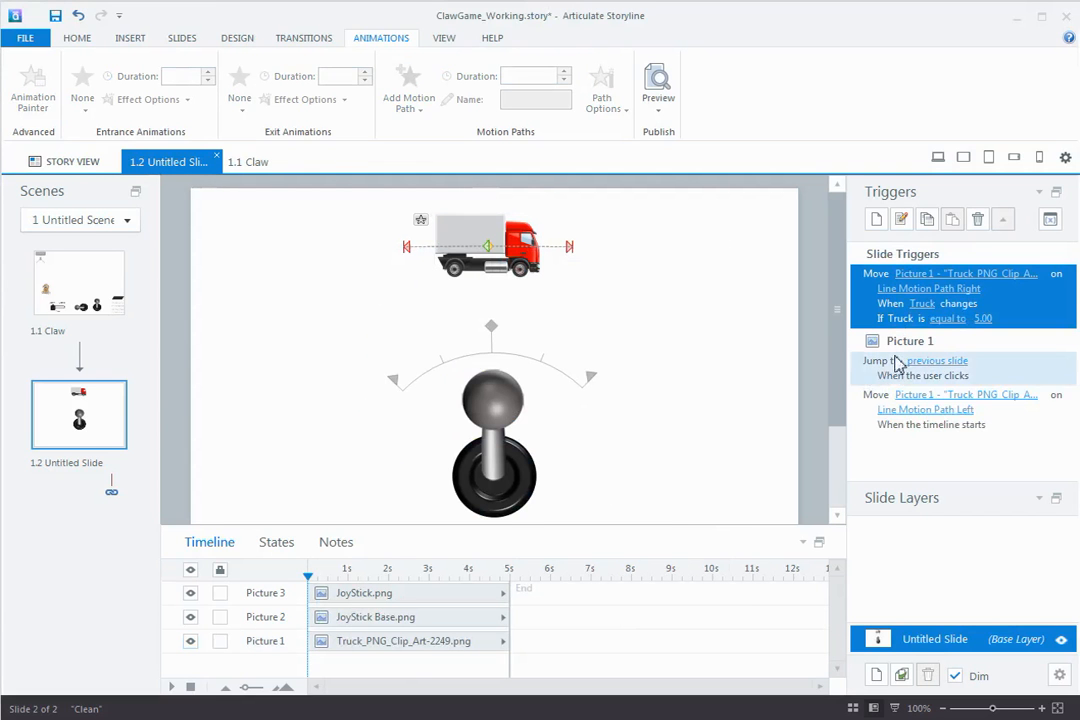
Step: Edit the Line Motion Path Left trigger to move the truck when the variable Truck changes
double_click(878, 418)
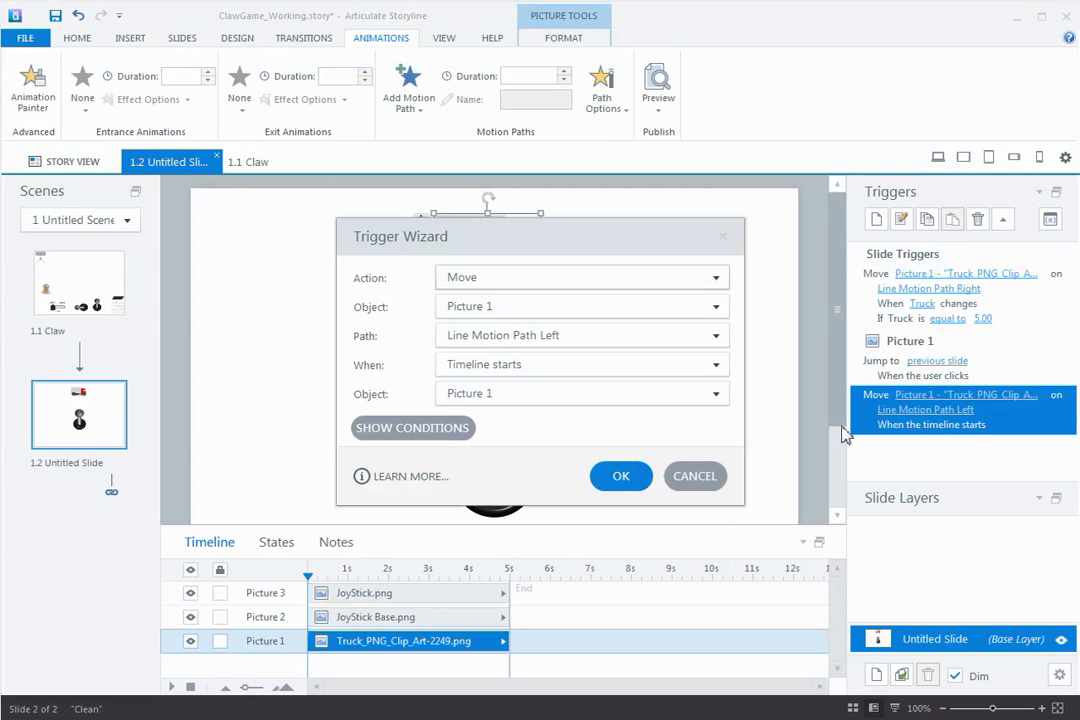
left_click(560, 369)
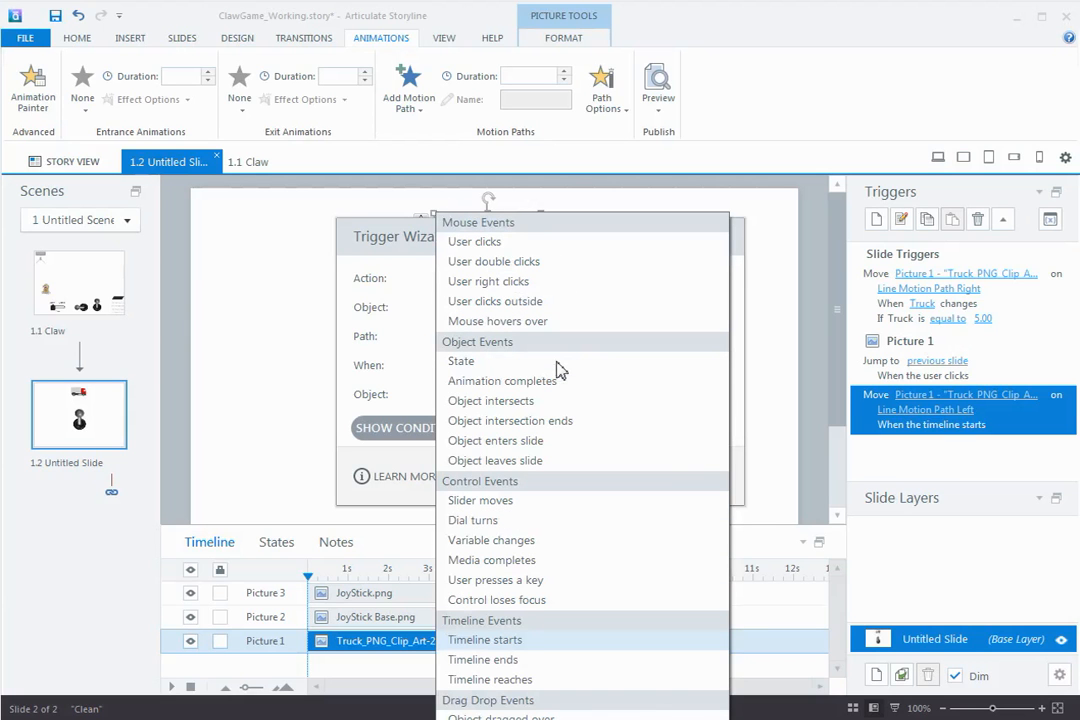
left_click(530, 548)
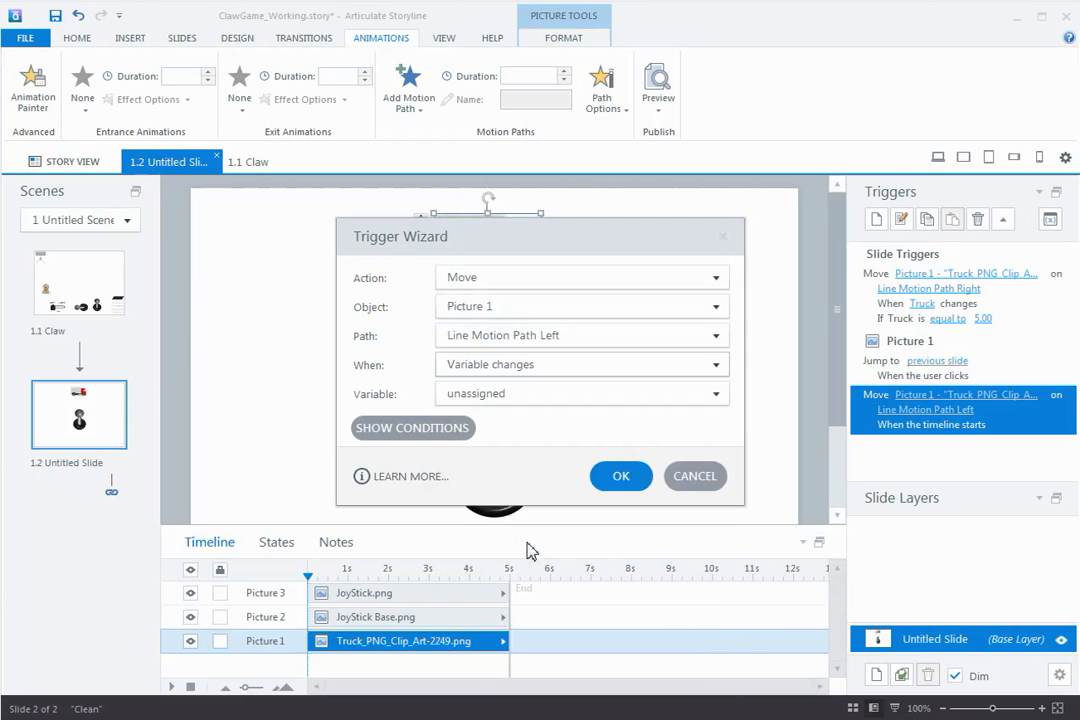
left_click(550, 398)
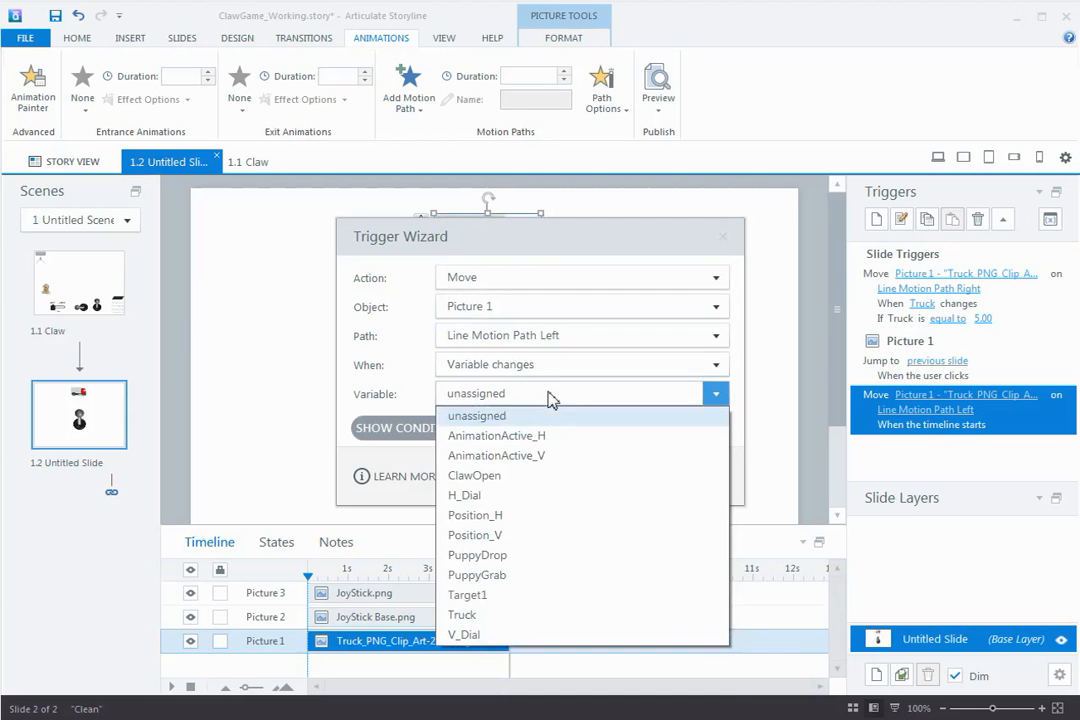
left_click(478, 615)
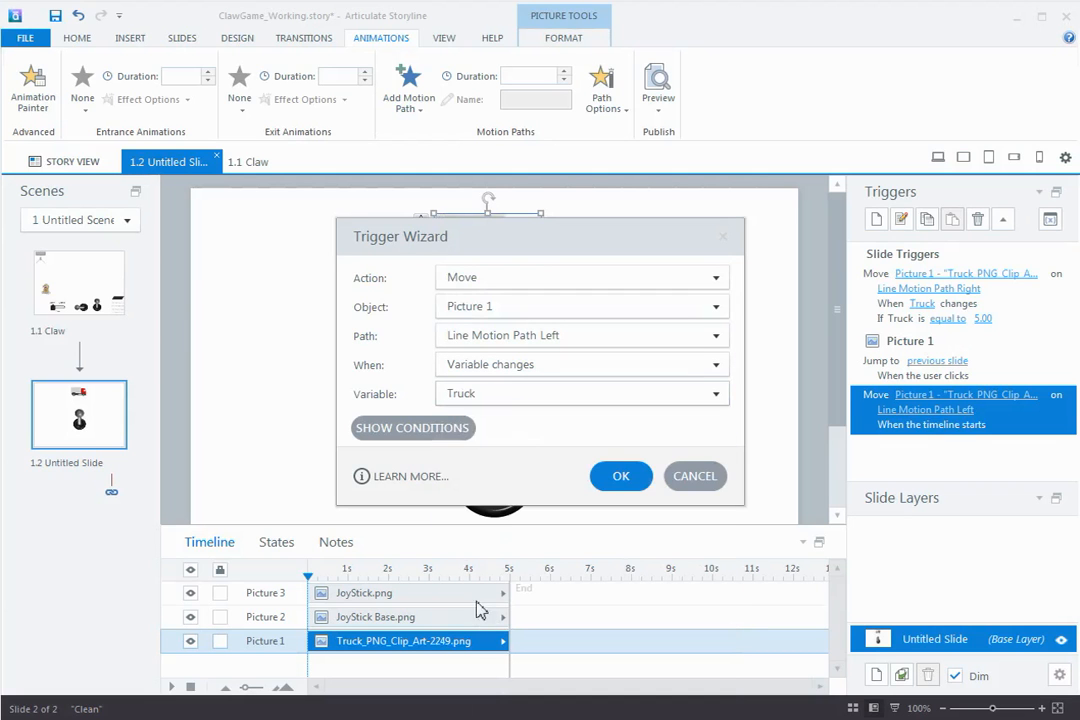
Step: Add the condition Truck == Equal to 1 to the Line Motion Path Left trigger and save the trigger
left_click(458, 430)
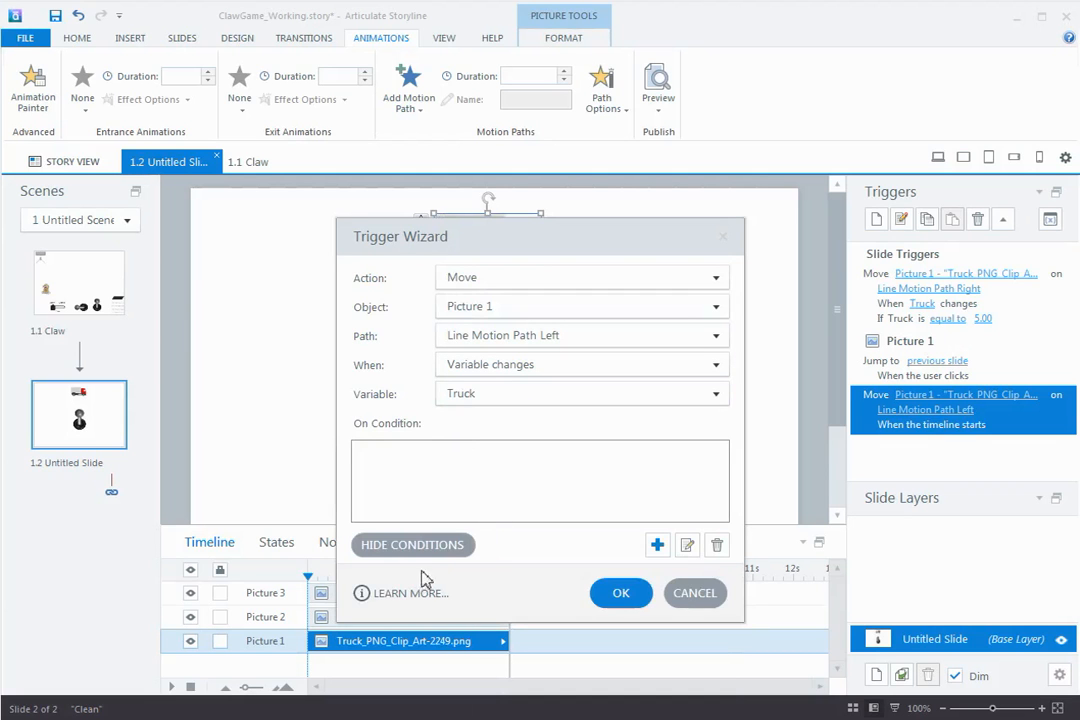
left_click(656, 545)
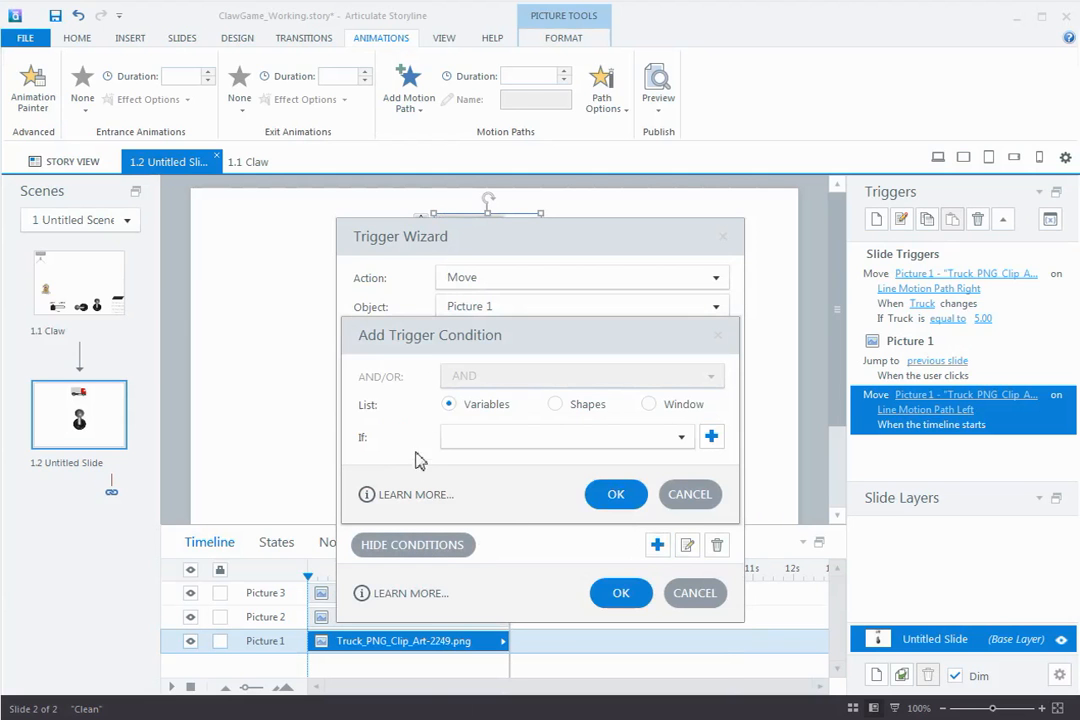
left_click(453, 438)
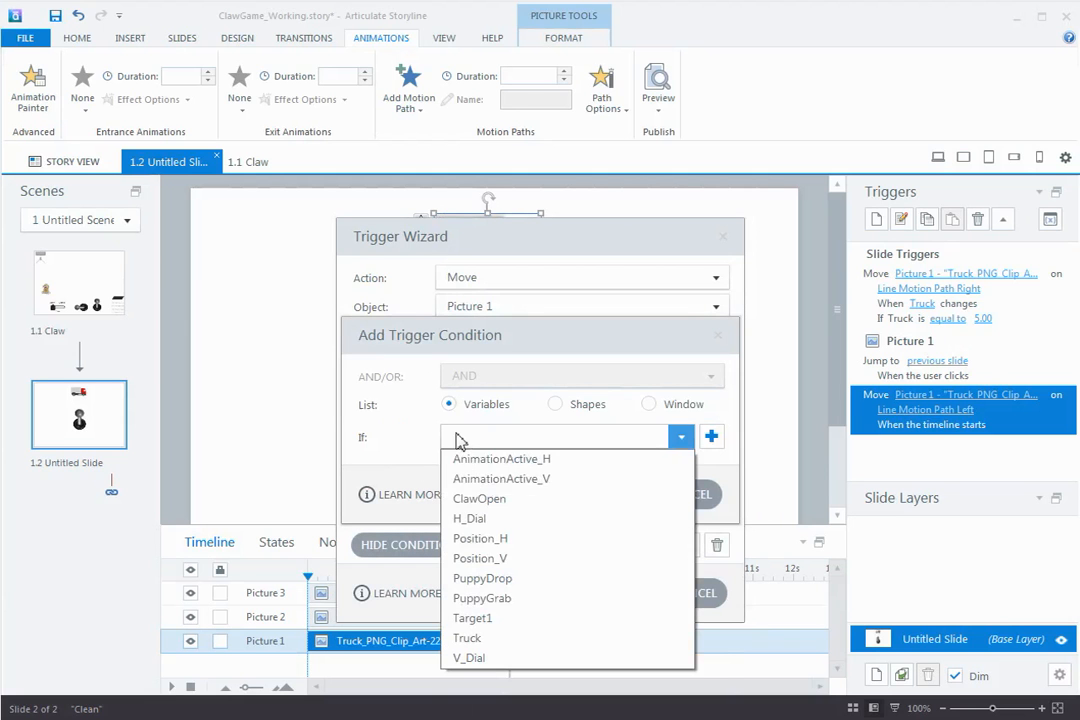
left_click(487, 640)
left_click(487, 463)
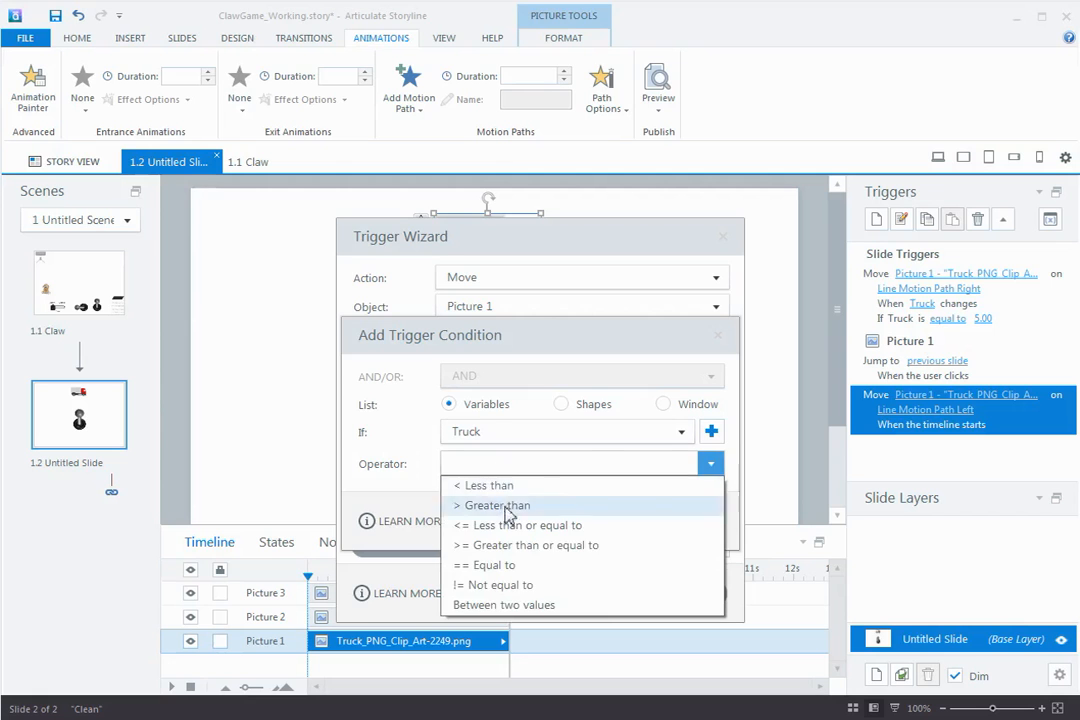
left_click(483, 565)
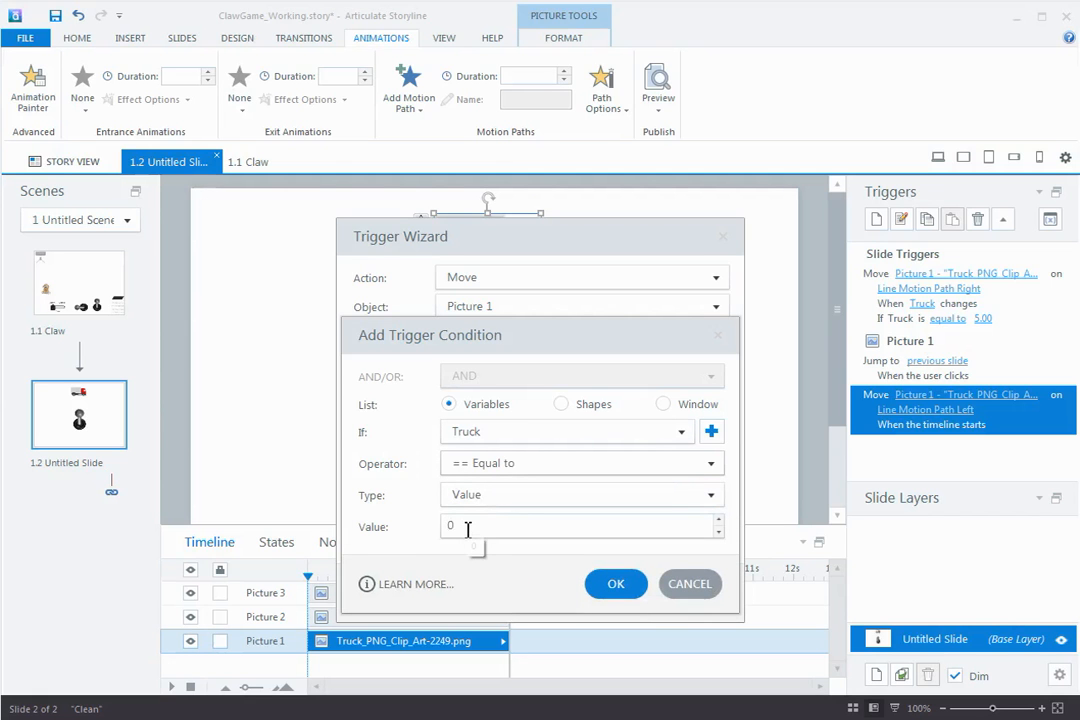
double_click(462, 527)
type("1")
left_click(619, 585)
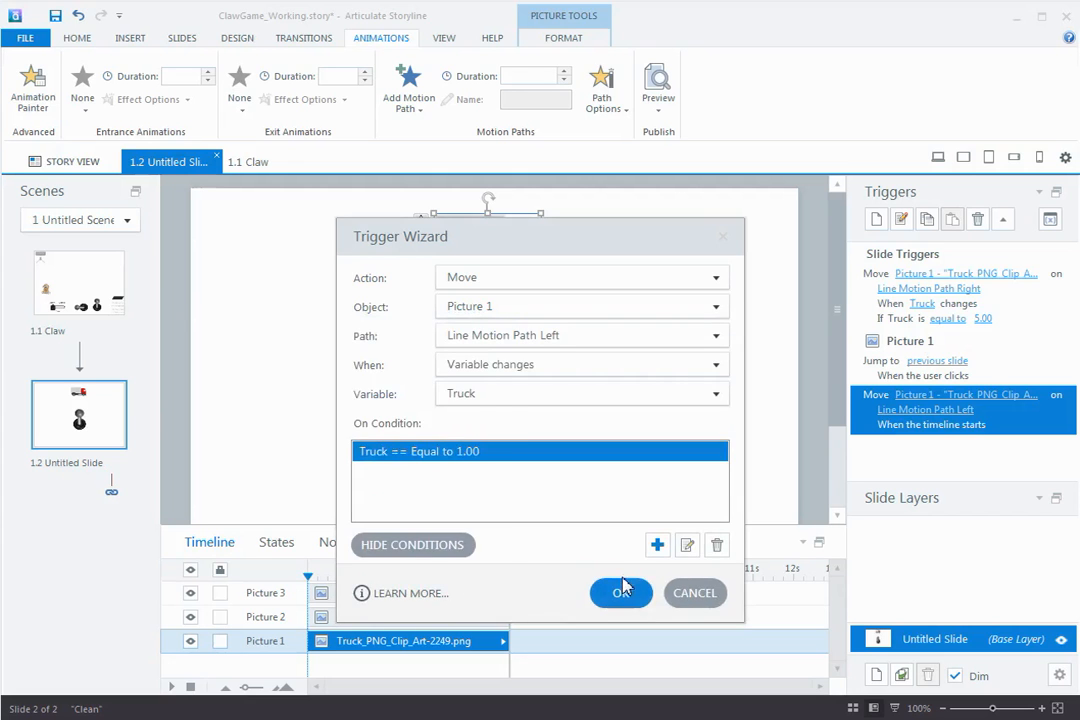
left_click(636, 597)
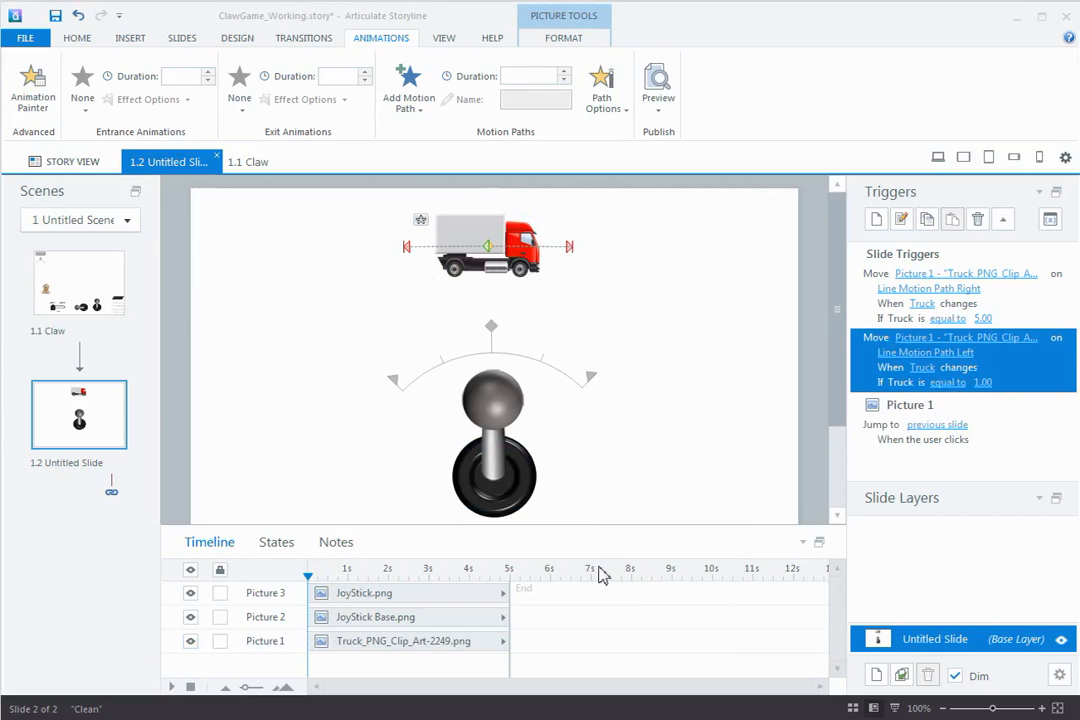
Step: Preview the slide, test the truck's movement by turning the joystick both ways, and close the preview
left_click(655, 100)
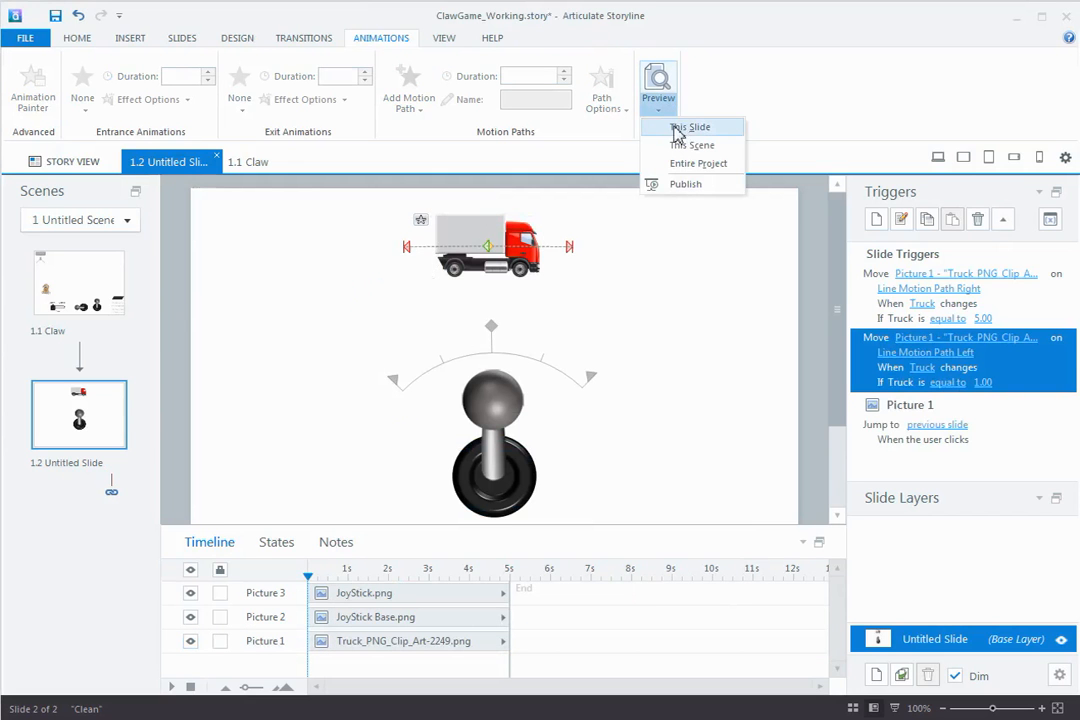
left_click(668, 130)
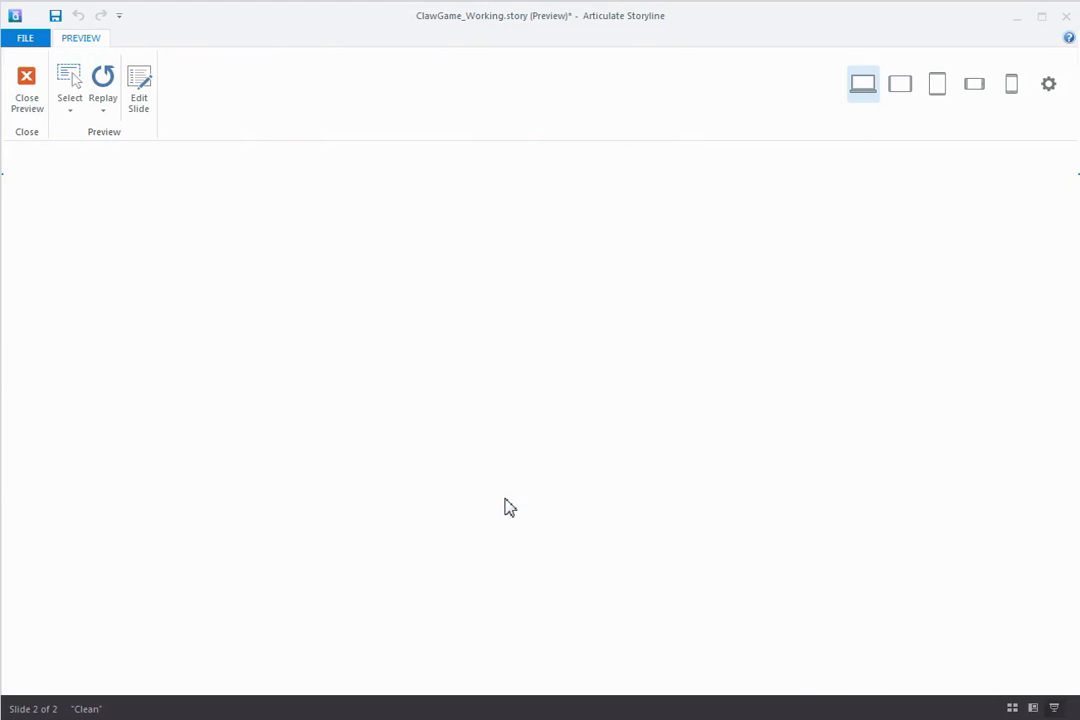
left_click_drag(546, 386, 630, 464)
mouse_move(522, 400)
left_mouse_down()
mouse_move(569, 388)
mouse_move(520, 385)
mouse_move(545, 383)
mouse_move(465, 432)
mouse_move(480, 415)
mouse_move(540, 407)
mouse_move(619, 467)
mouse_move(591, 417)
mouse_move(542, 393)
mouse_move(485, 451)
mouse_move(533, 410)
mouse_move(610, 448)
mouse_move(615, 464)
mouse_move(588, 415)
mouse_move(542, 390)
mouse_move(482, 468)
mouse_move(538, 413)
left_mouse_up()
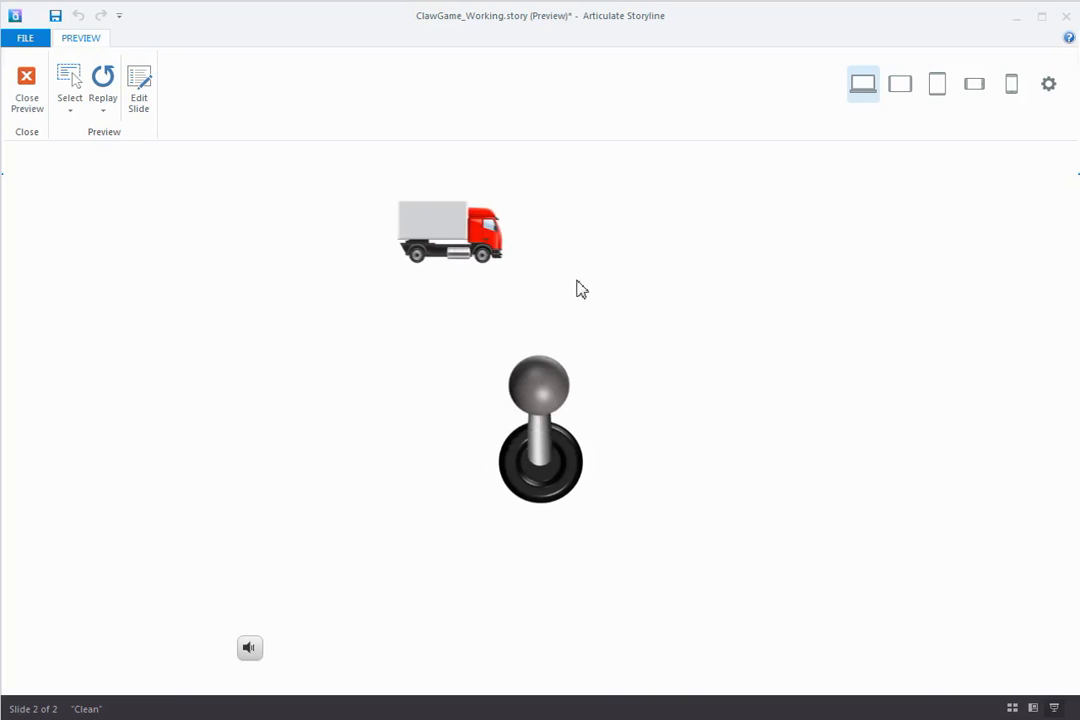
left_click_drag(520, 402, 489, 398)
left_click(27, 92)
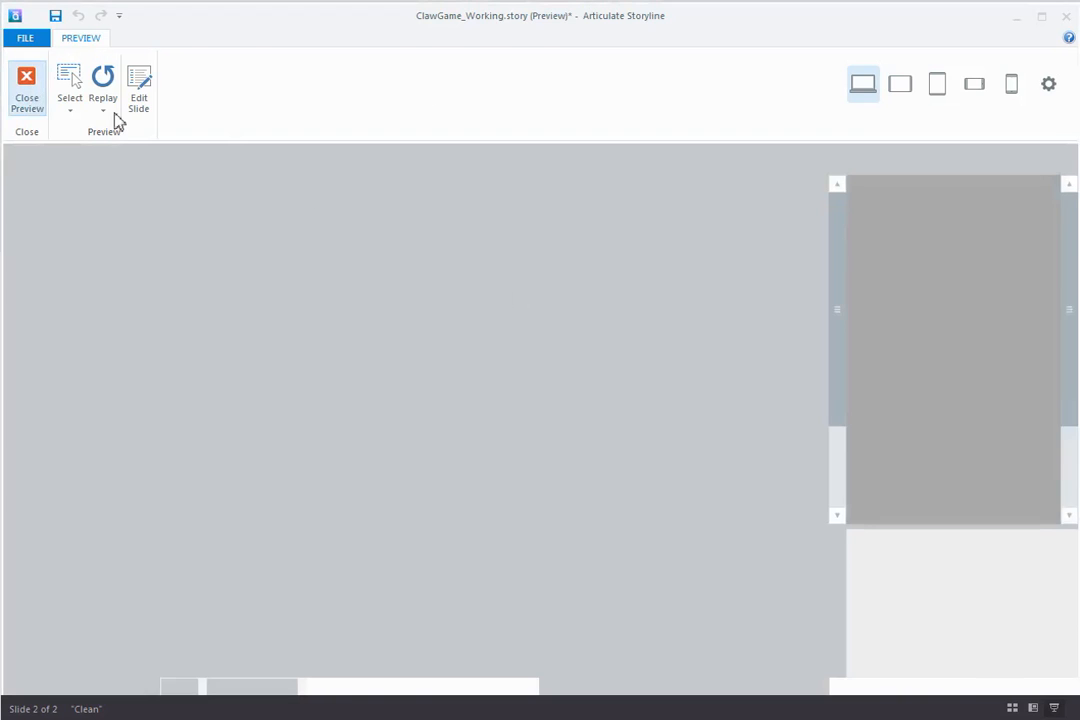
Step: Enable Relative Start Point for the truck's leftward motion path
left_click(413, 250)
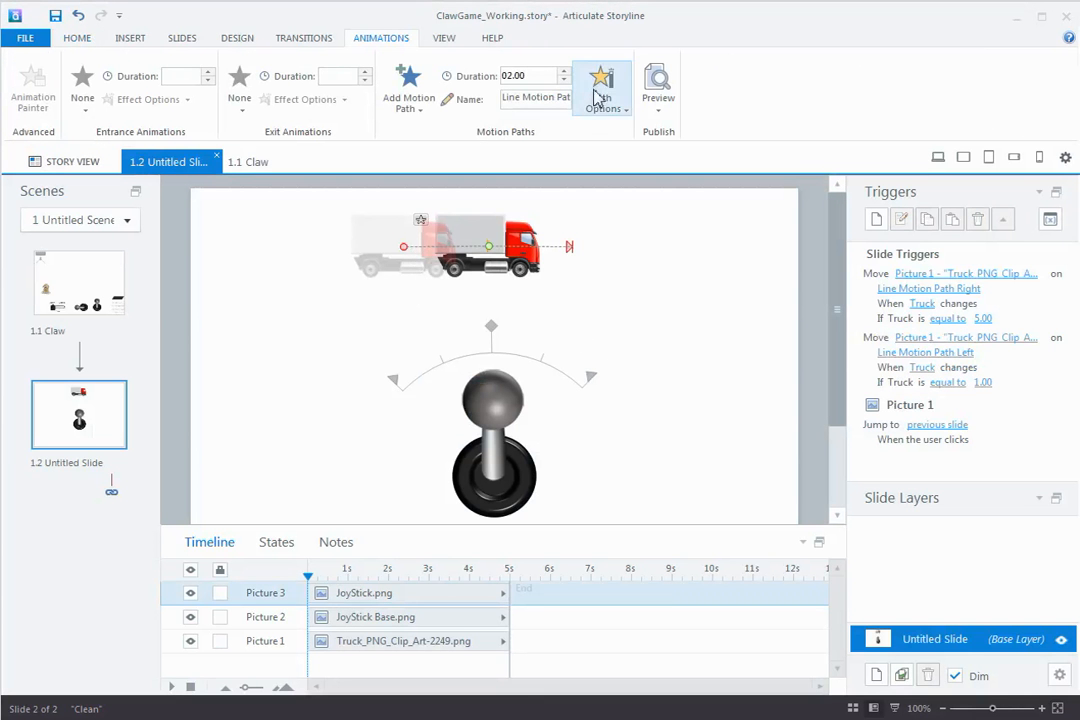
left_click(620, 114)
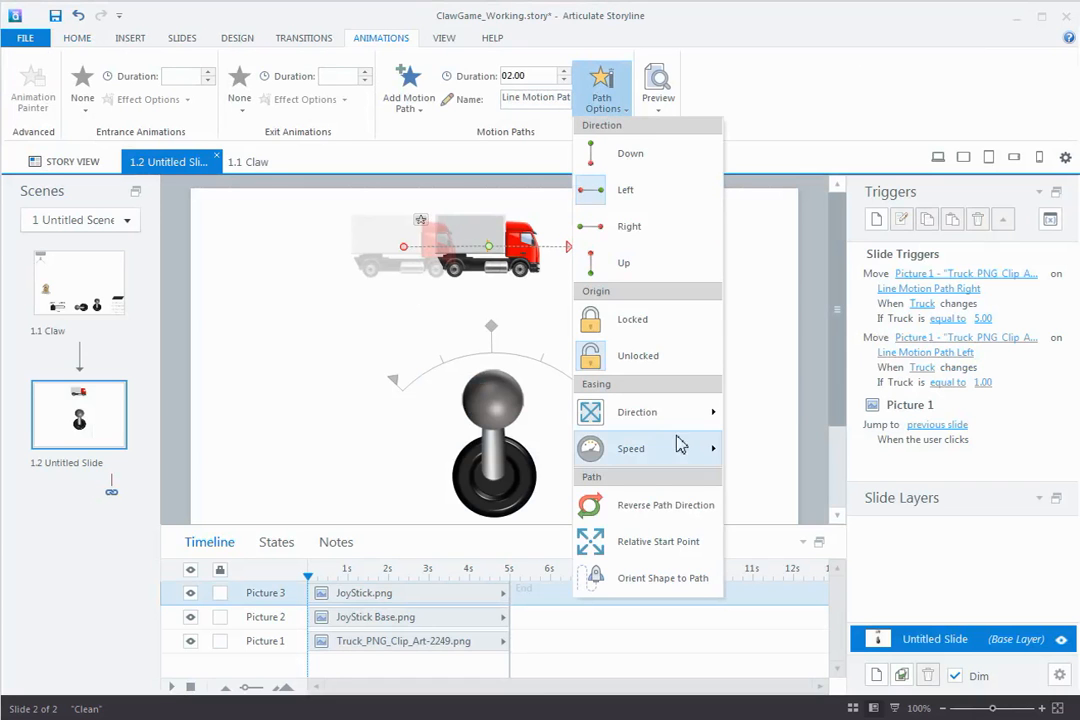
left_click(631, 545)
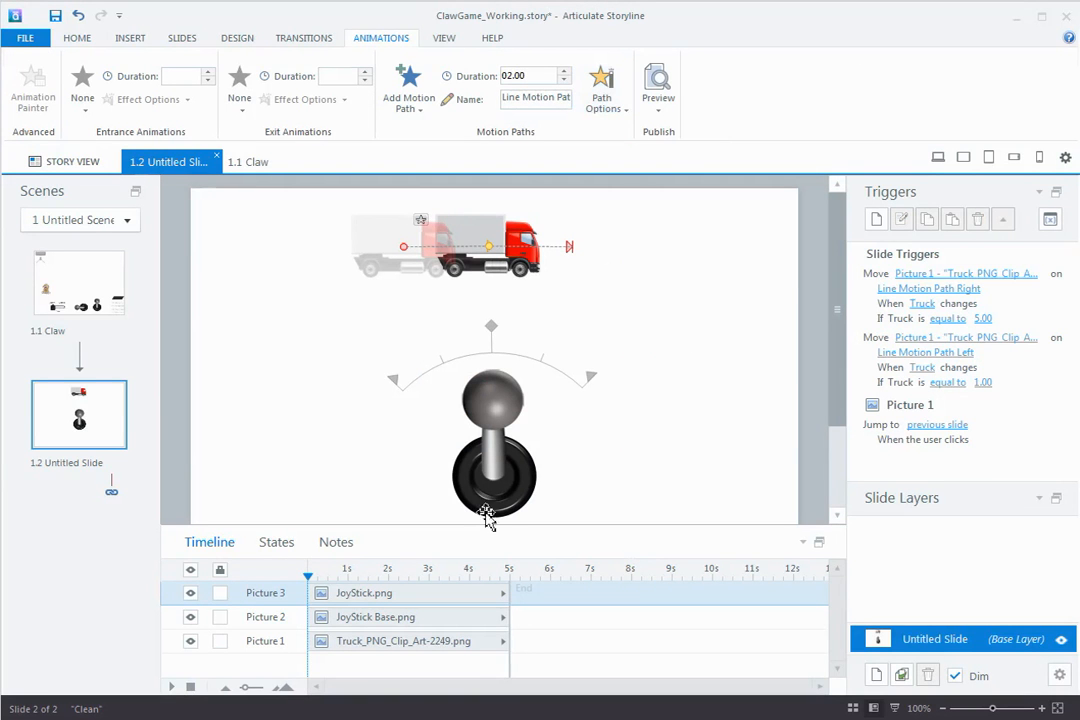
Step: Make sure Relative Start Point is enabled for the truck's rightward motion path and check the leftward path's options
left_click(570, 248)
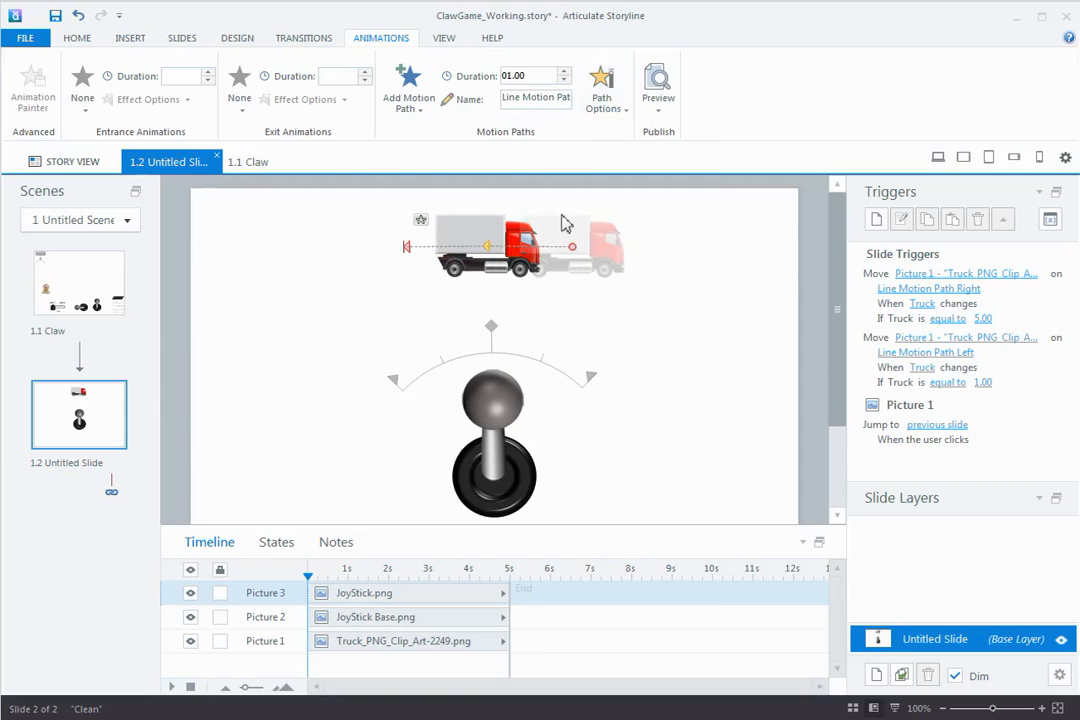
left_click(601, 100)
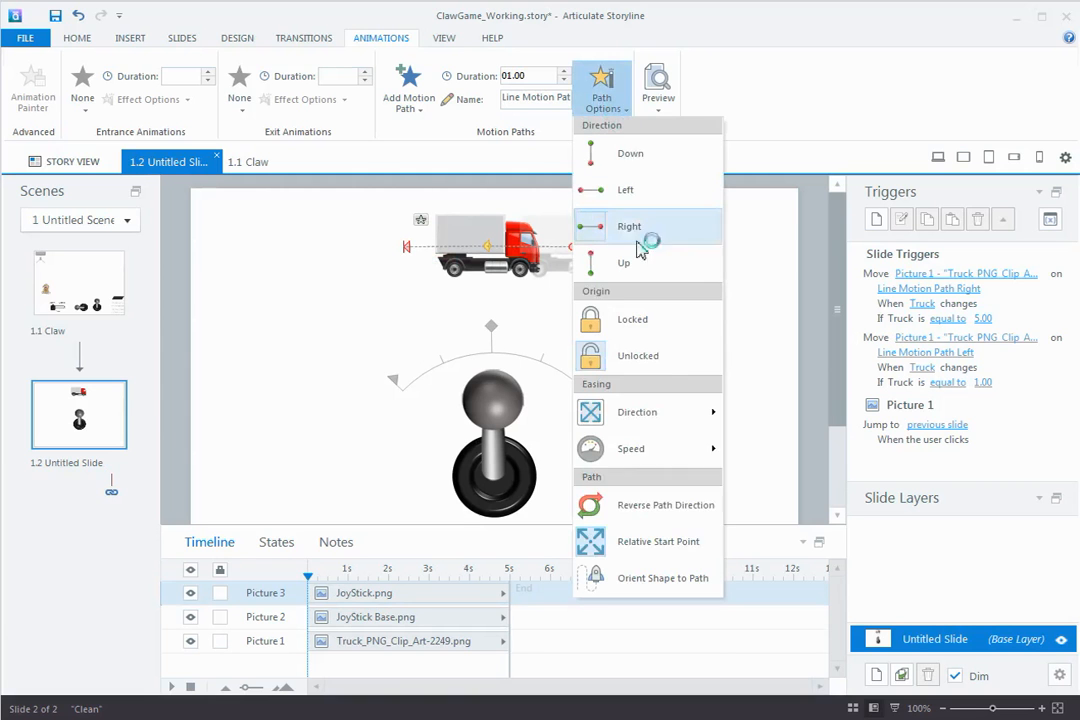
left_click(622, 546)
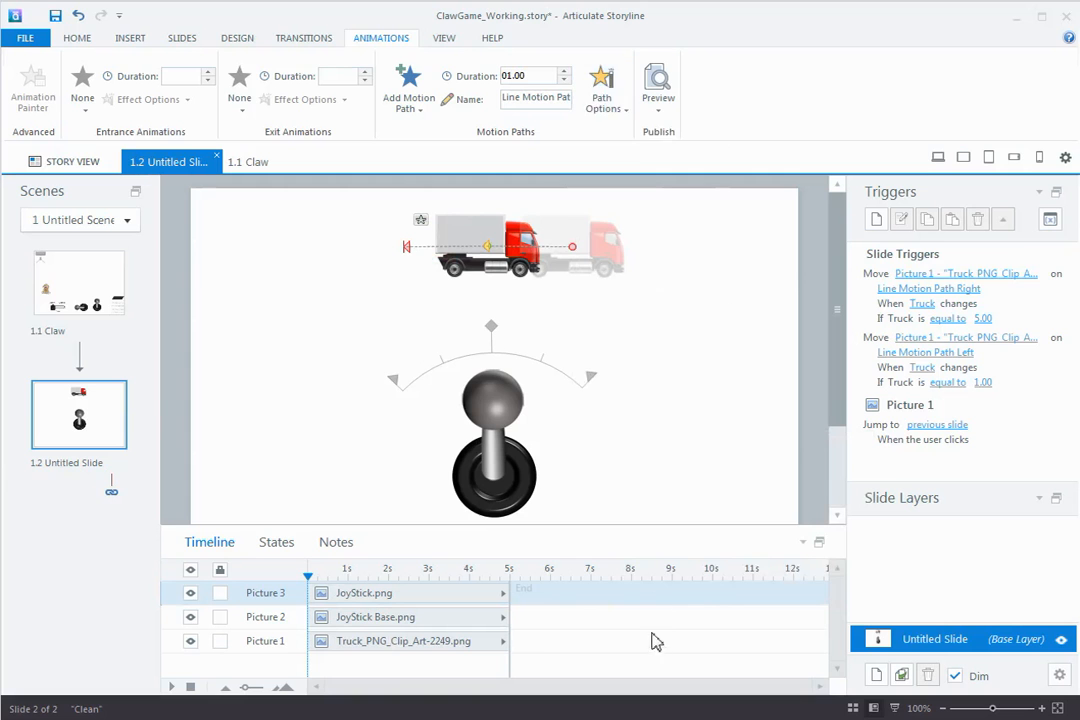
left_click(613, 112)
left_click(598, 540)
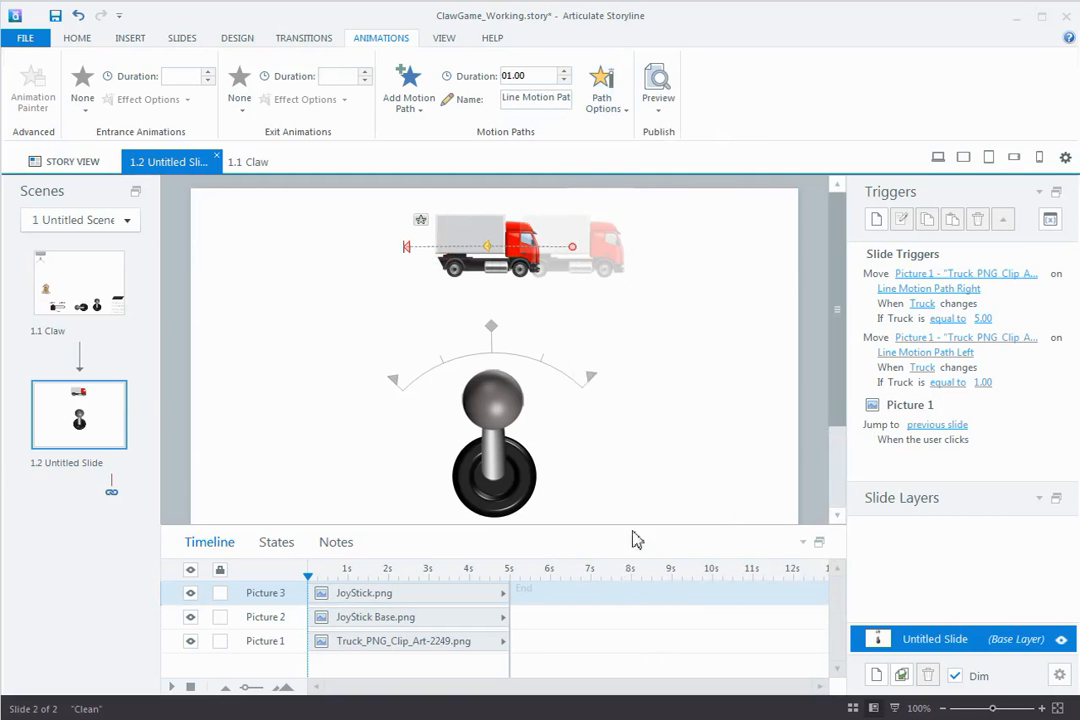
left_click(425, 250)
left_click(608, 105)
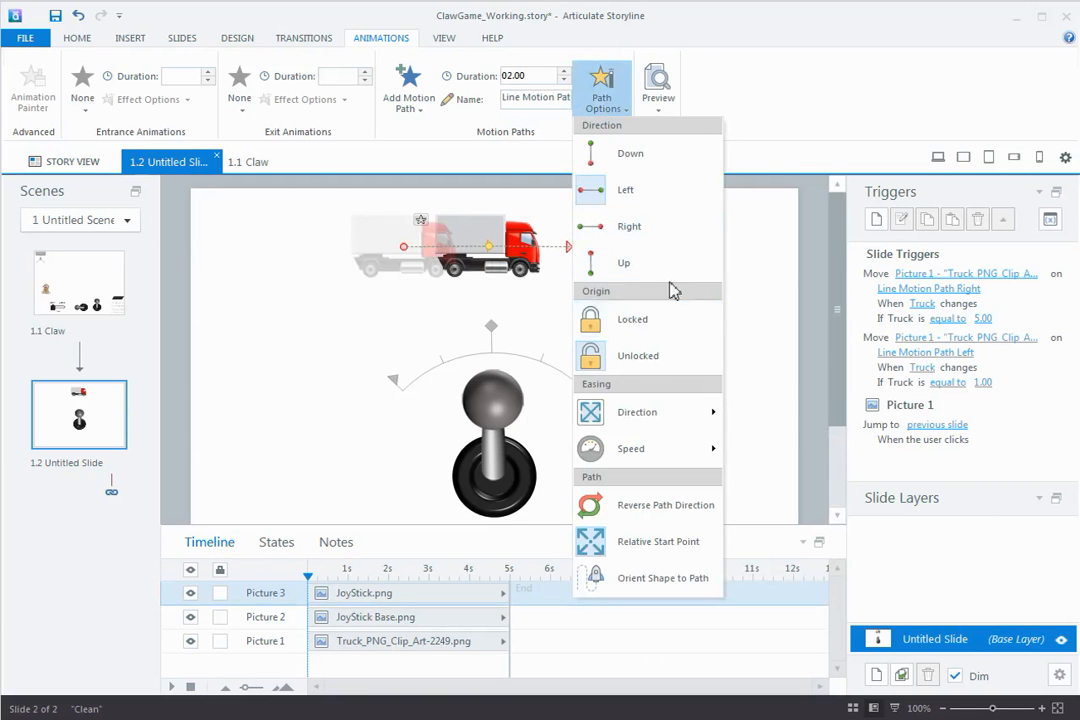
Step: Preview the slide again, turn the joystick repeatedly to test consecutive truck moves in both directions, and close the preview
left_click(660, 108)
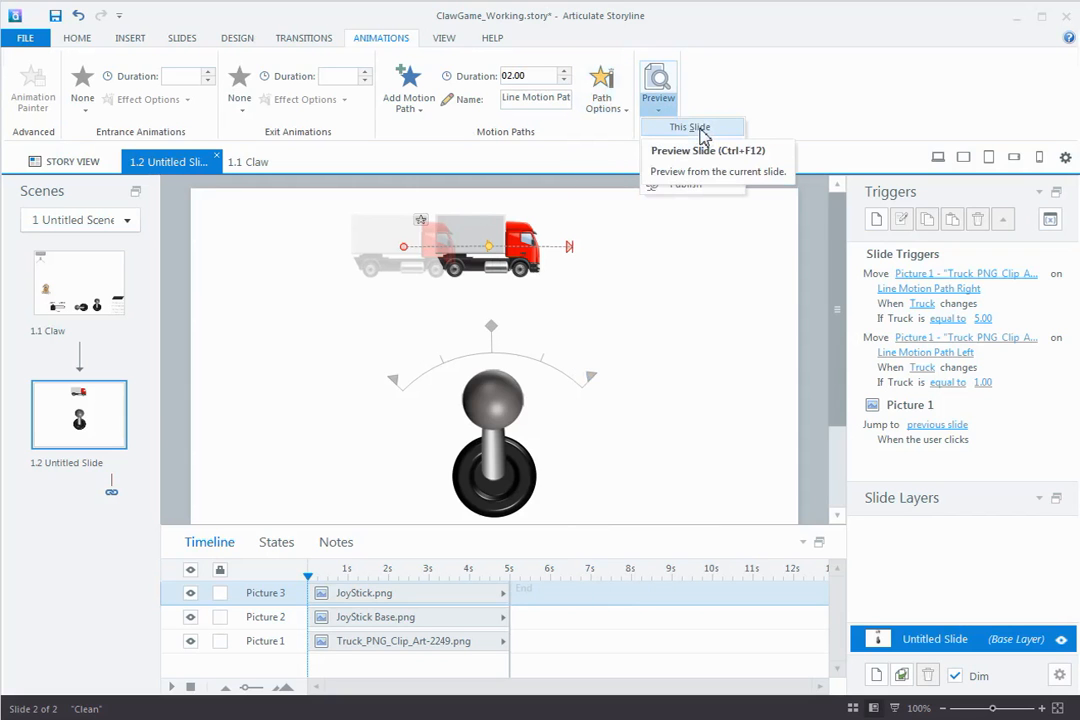
left_click(690, 128)
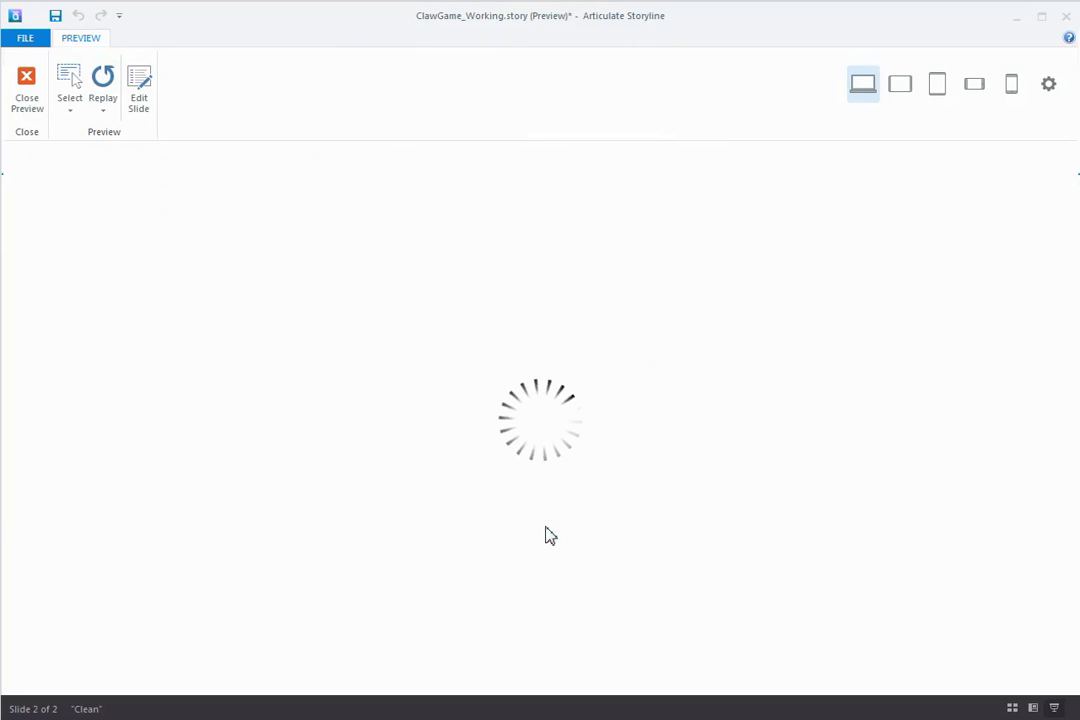
mouse_move(554, 387)
left_mouse_down()
mouse_move(584, 390)
mouse_move(611, 418)
mouse_move(573, 372)
mouse_move(515, 385)
mouse_move(499, 443)
mouse_move(524, 405)
mouse_move(567, 395)
mouse_move(530, 410)
mouse_move(494, 458)
mouse_move(552, 379)
mouse_move(562, 386)
mouse_move(494, 472)
mouse_move(533, 374)
mouse_move(552, 374)
left_mouse_up()
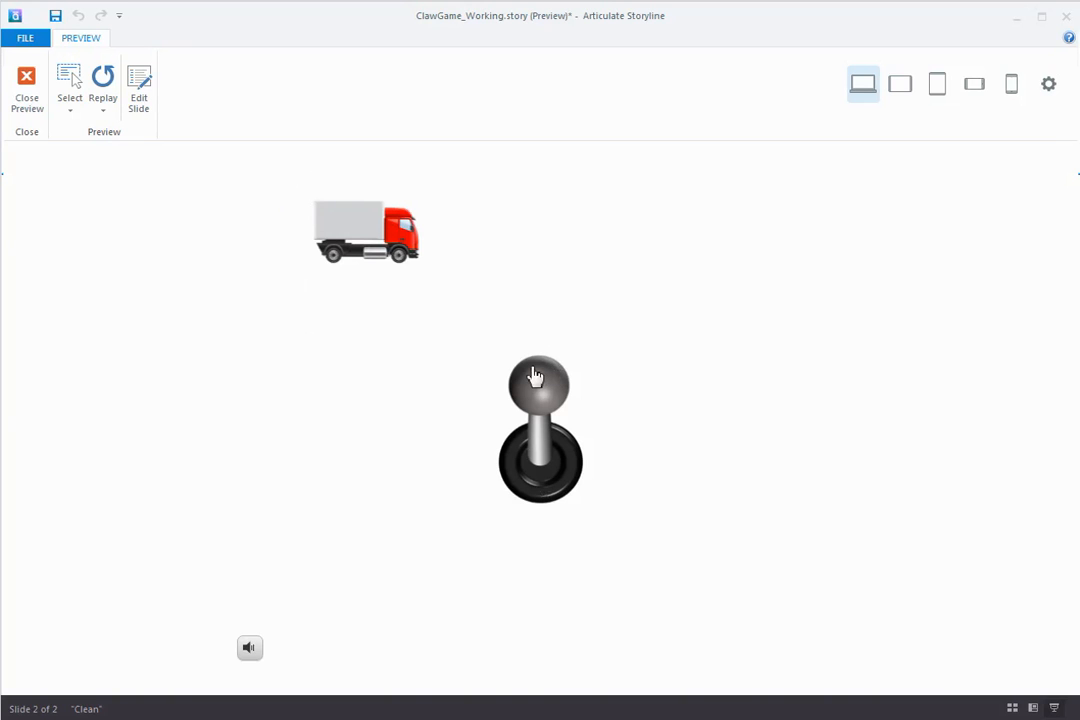
mouse_move(550, 388)
left_mouse_down()
mouse_move(594, 418)
mouse_move(603, 412)
mouse_move(538, 386)
mouse_move(600, 412)
mouse_move(566, 398)
mouse_move(581, 414)
mouse_move(556, 392)
mouse_move(603, 410)
mouse_move(550, 376)
left_mouse_up()
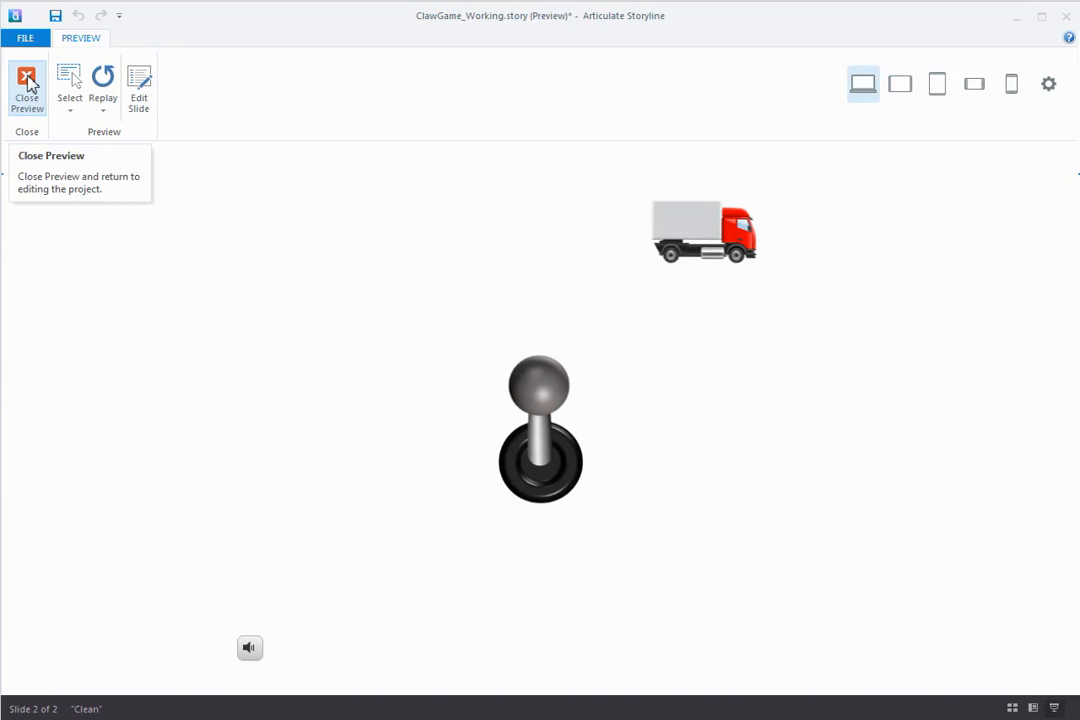
left_click(27, 85)
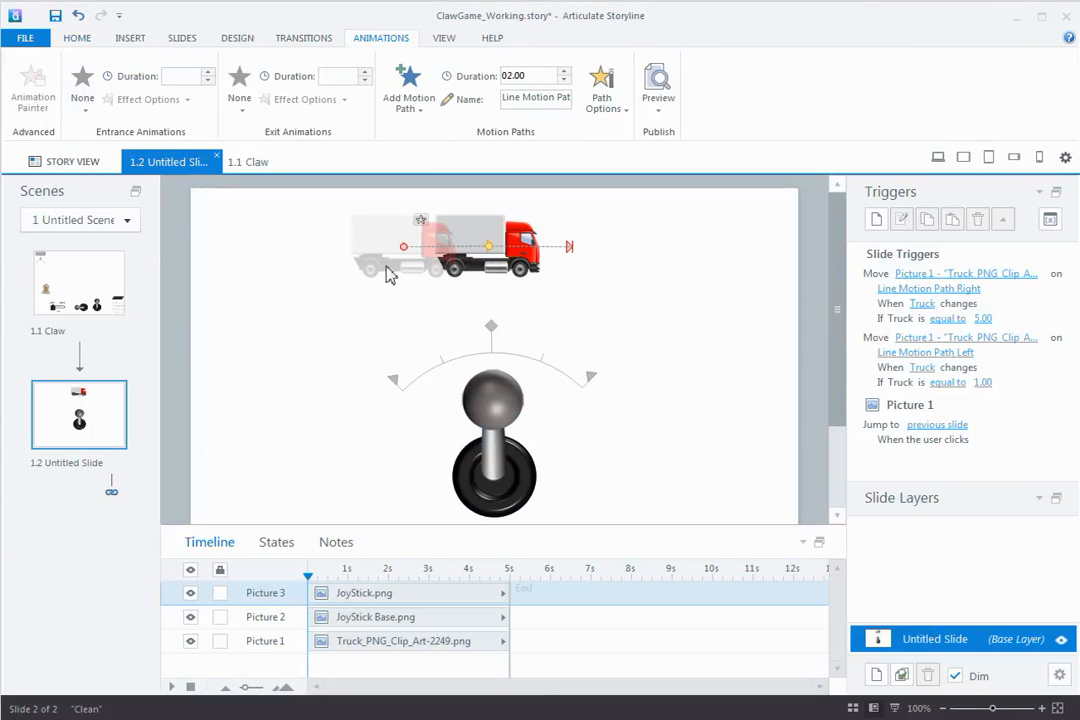
Step: Open the 1.1 Claw slide and show its triggers in an enlarged floating window for review
left_click(87, 284)
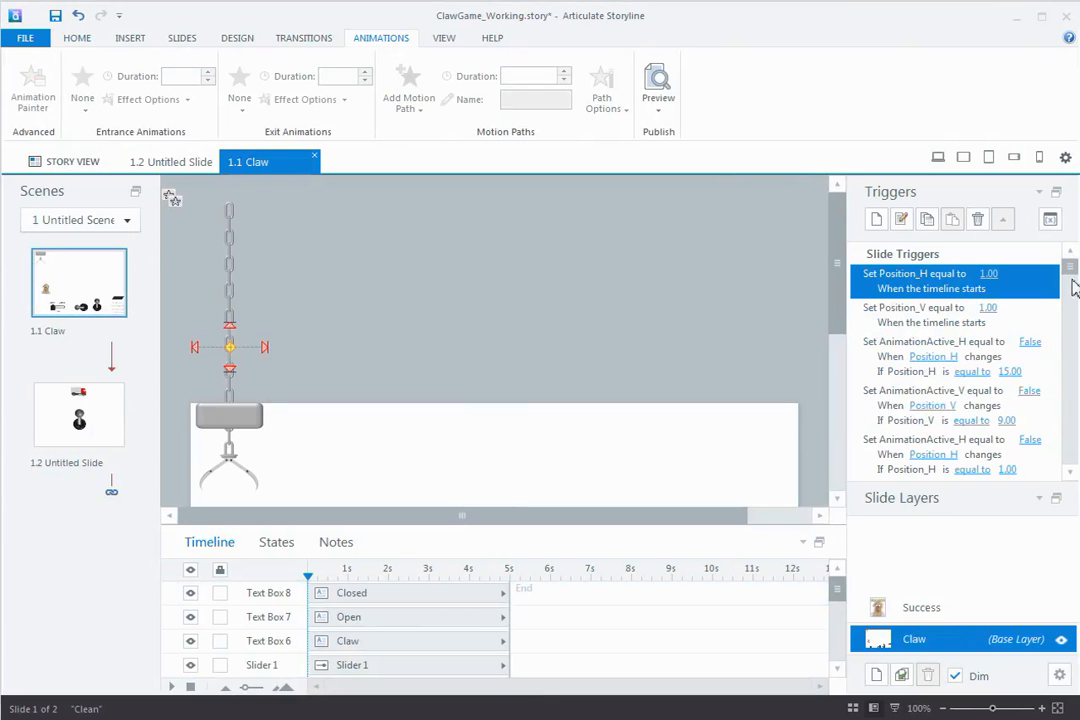
left_click(1057, 197)
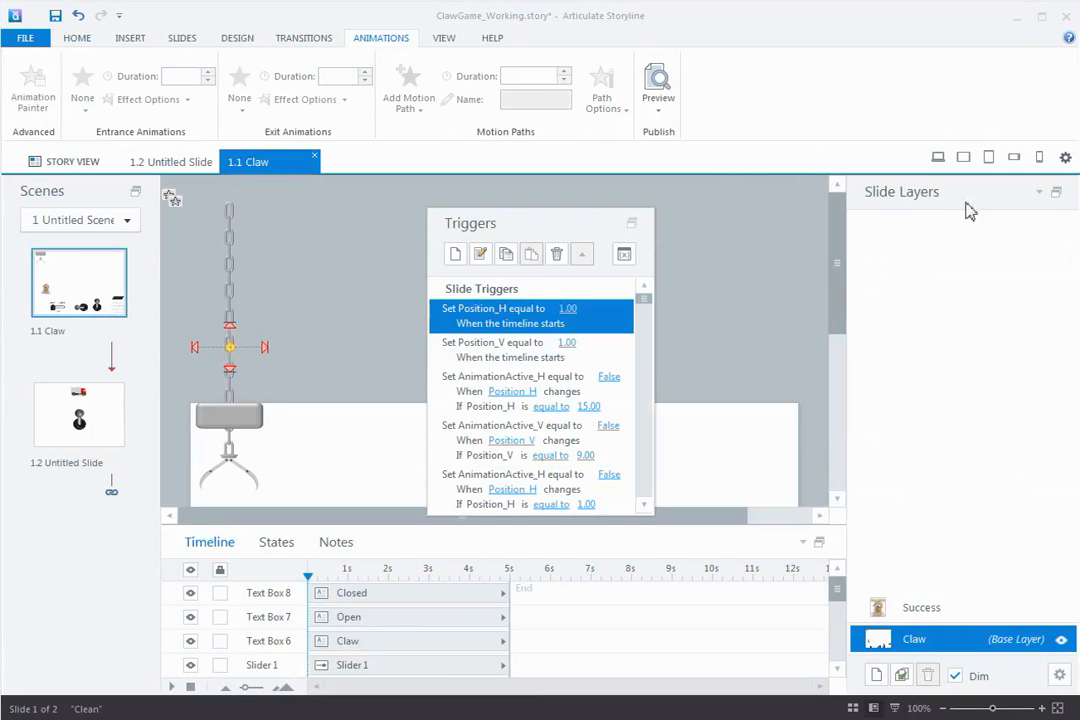
left_click(634, 229)
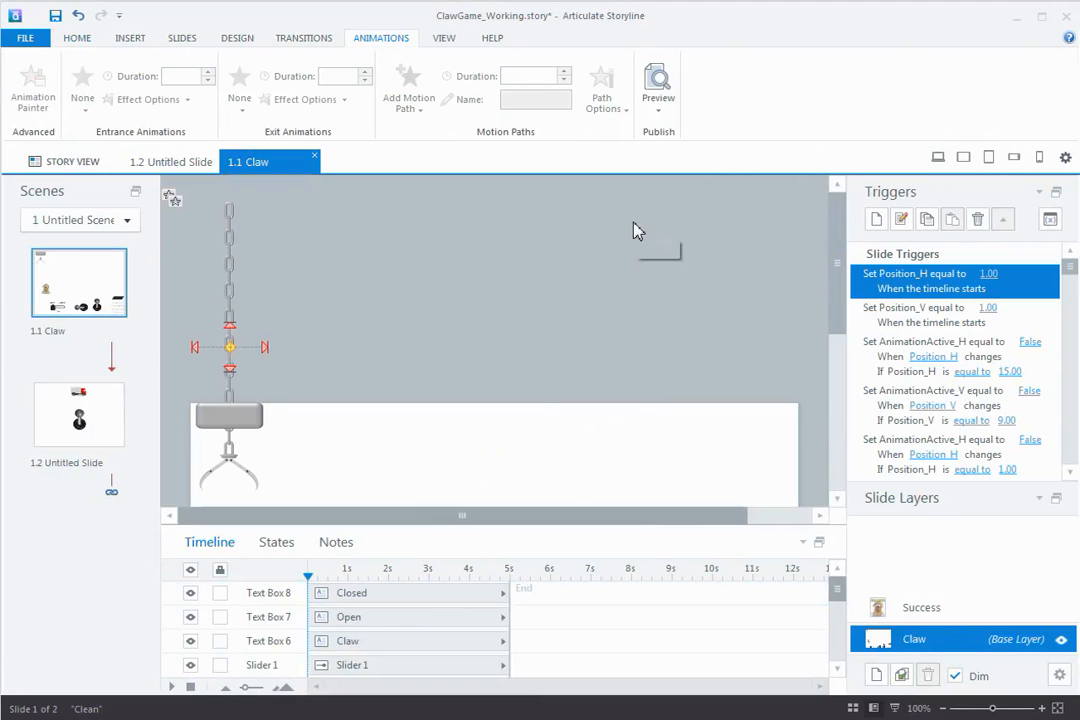
left_click(1057, 197)
left_click_drag(600, 232, 603, 29)
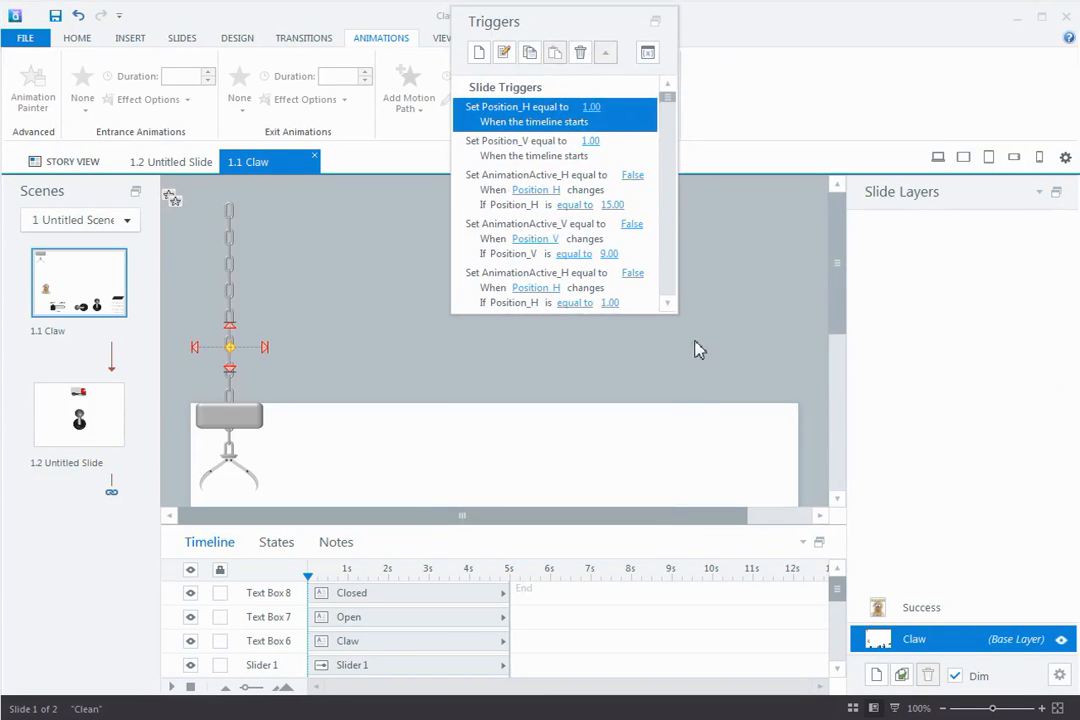
left_click_drag(675, 312, 836, 705)
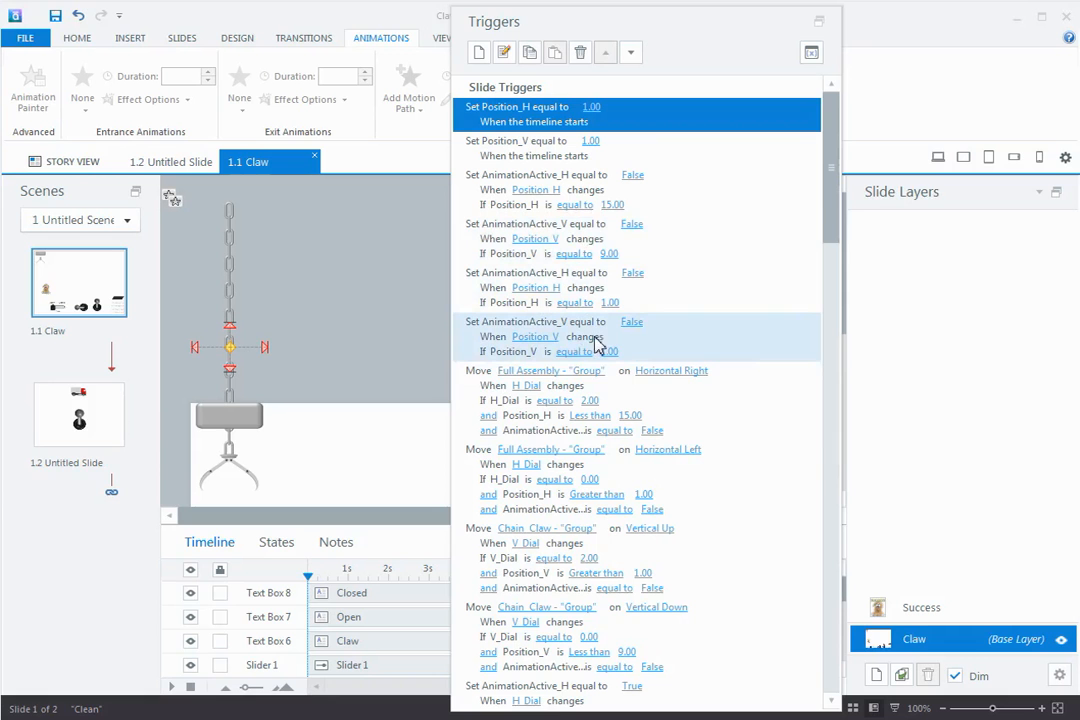
Step: Review the Full Assembly group's triggers and the slide triggers that move the claw, and return the Triggers panel to its docked place
left_click(237, 295)
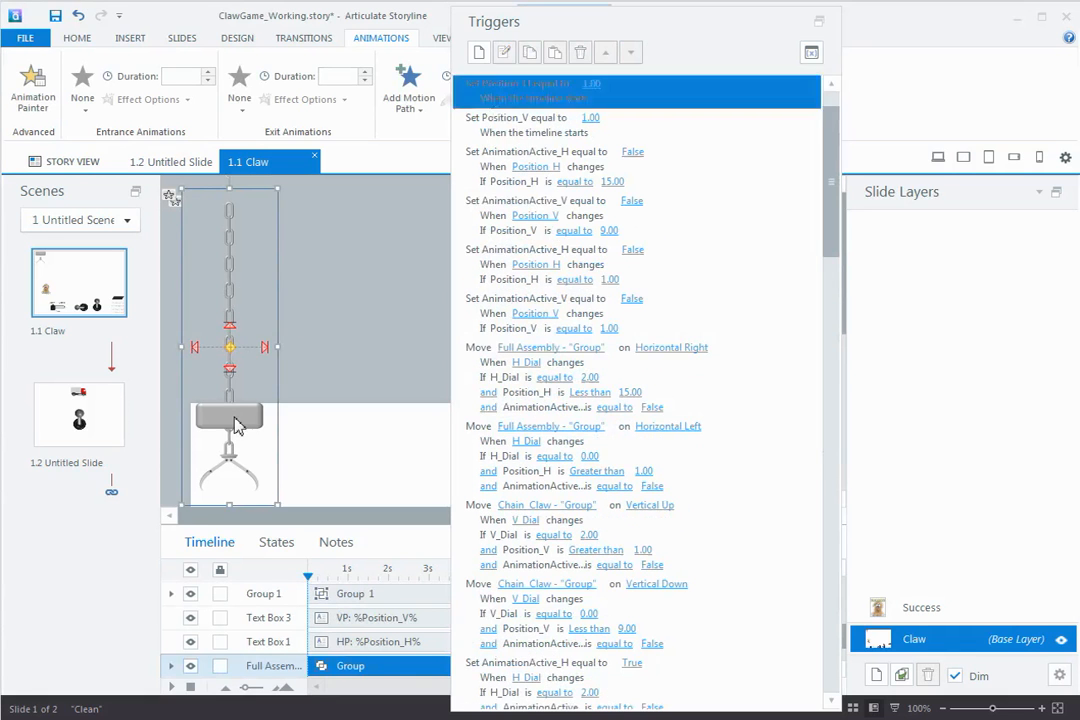
left_click(229, 418)
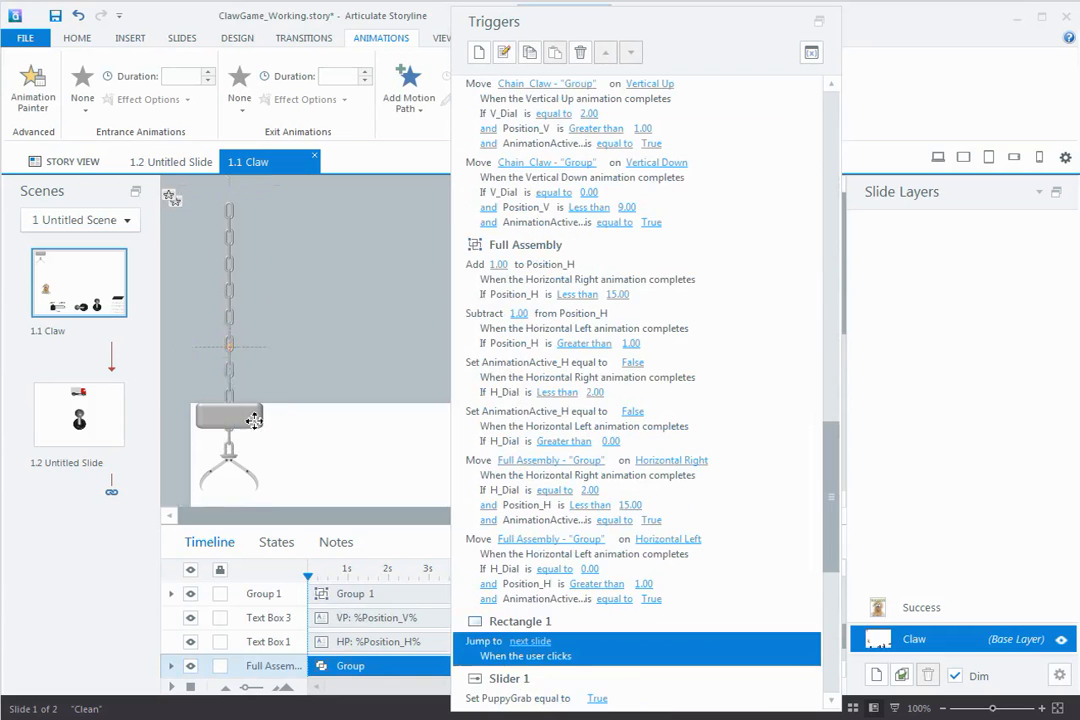
left_click(281, 317)
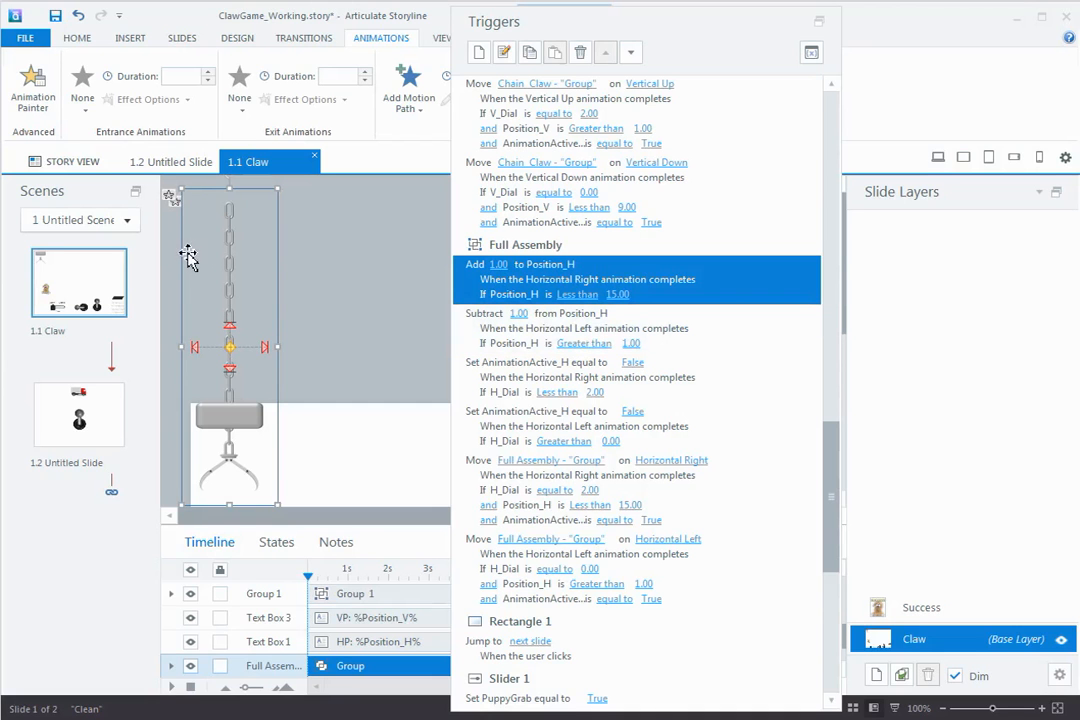
left_click(168, 225)
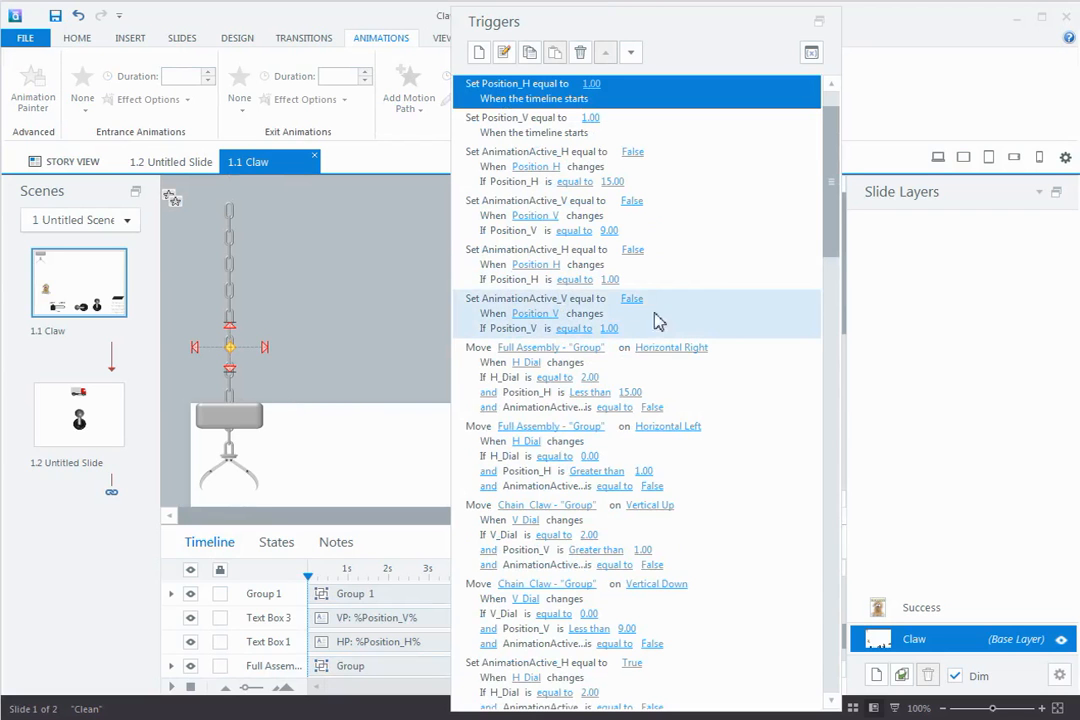
left_click_drag(832, 185, 836, 271)
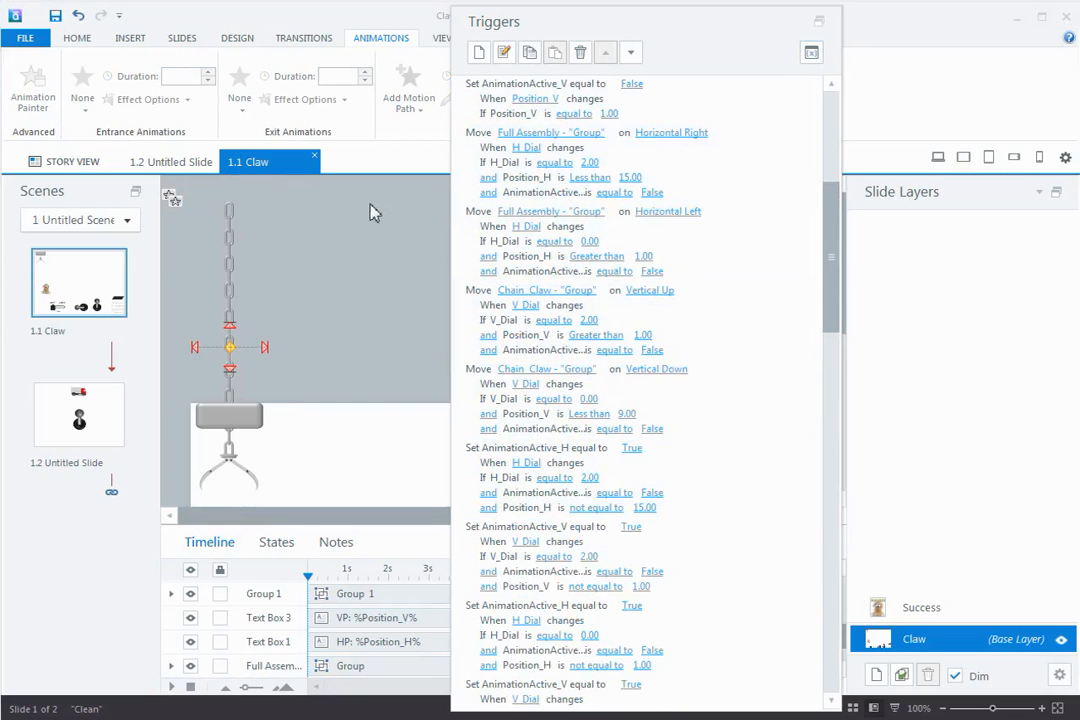
left_click(819, 20)
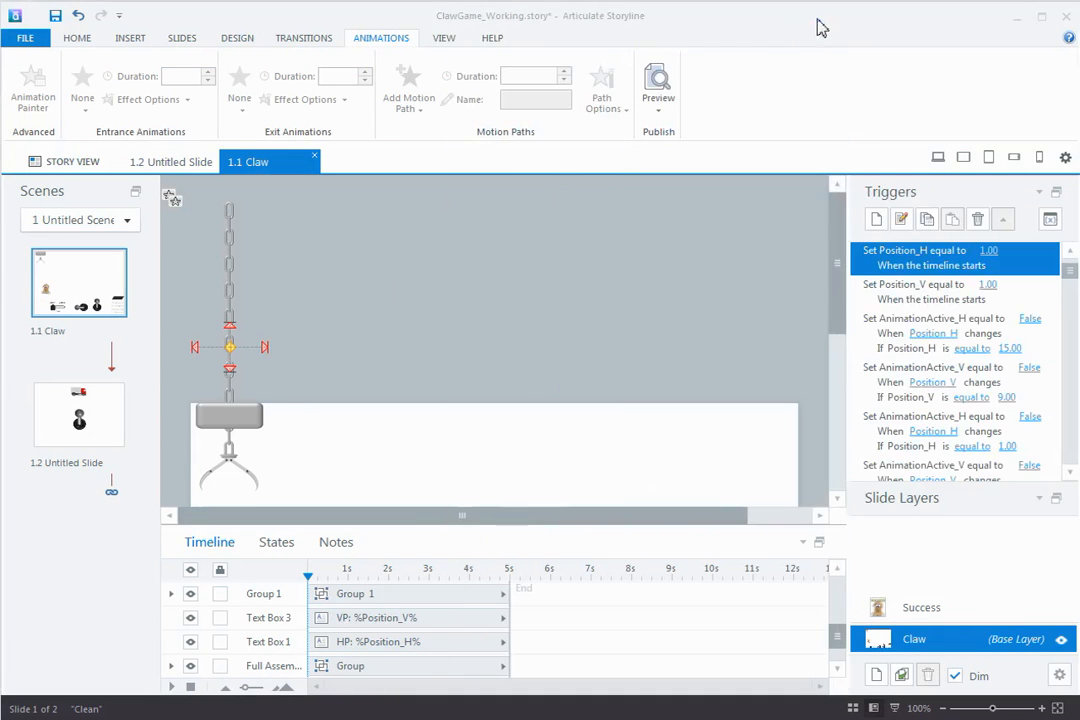
Step: Preview the Claw slide, turn the horizontal joystick both ways to test continuous and single claw moves, and close the preview
left_click(668, 97)
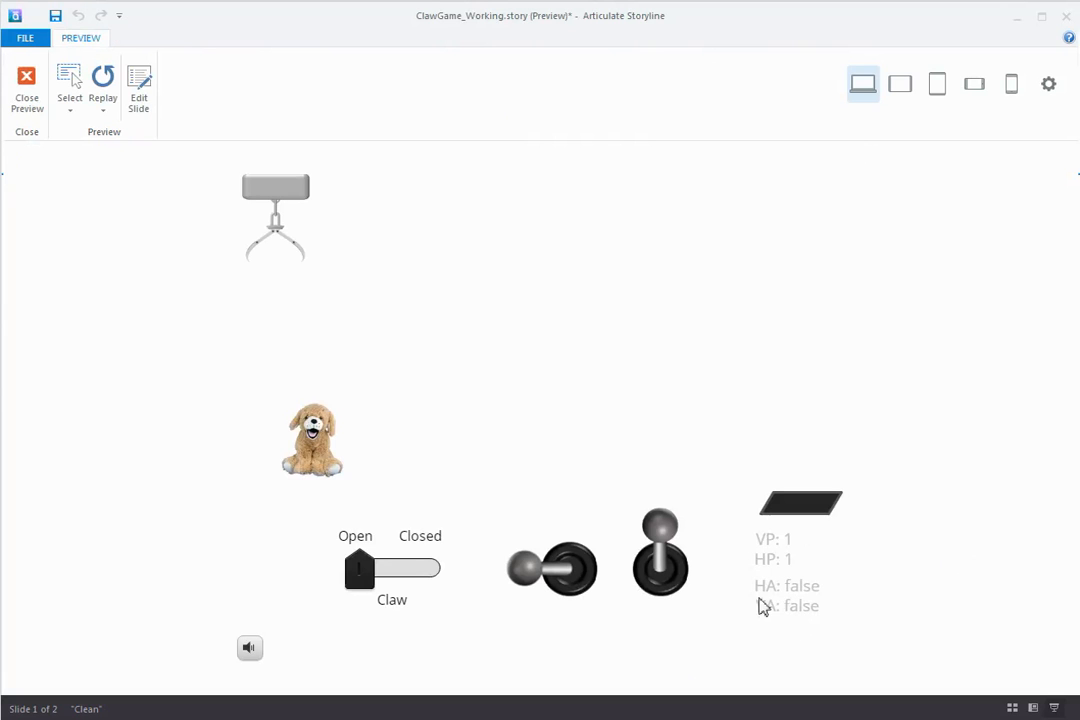
left_click_drag(657, 540, 697, 538)
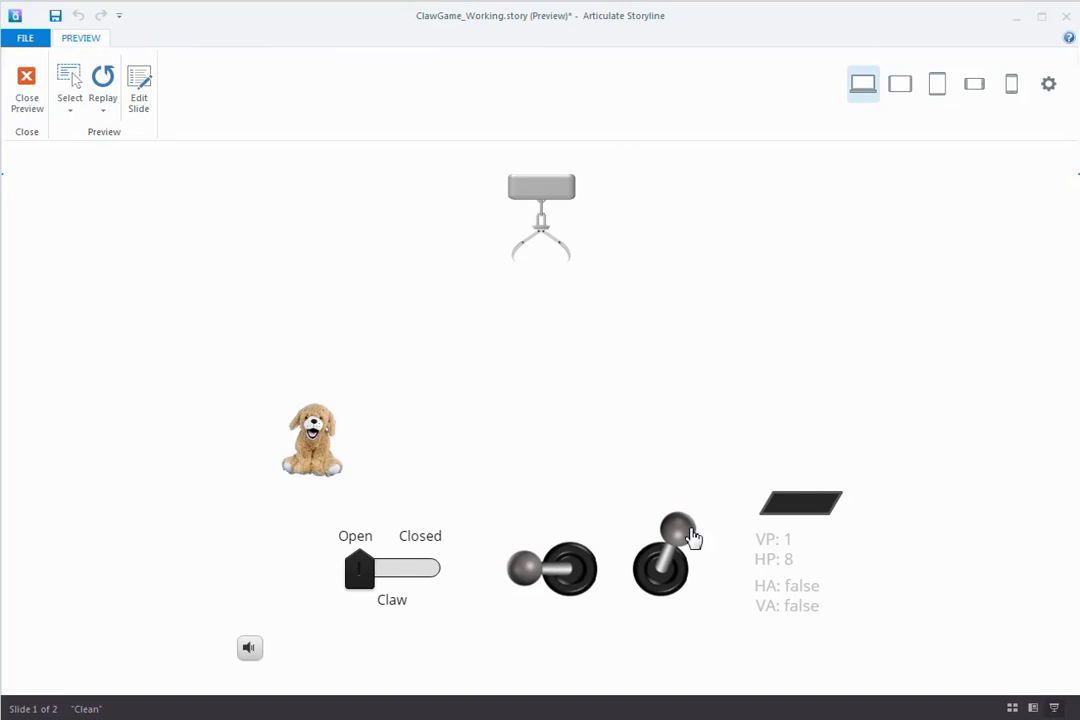
left_click_drag(693, 537, 535, 543)
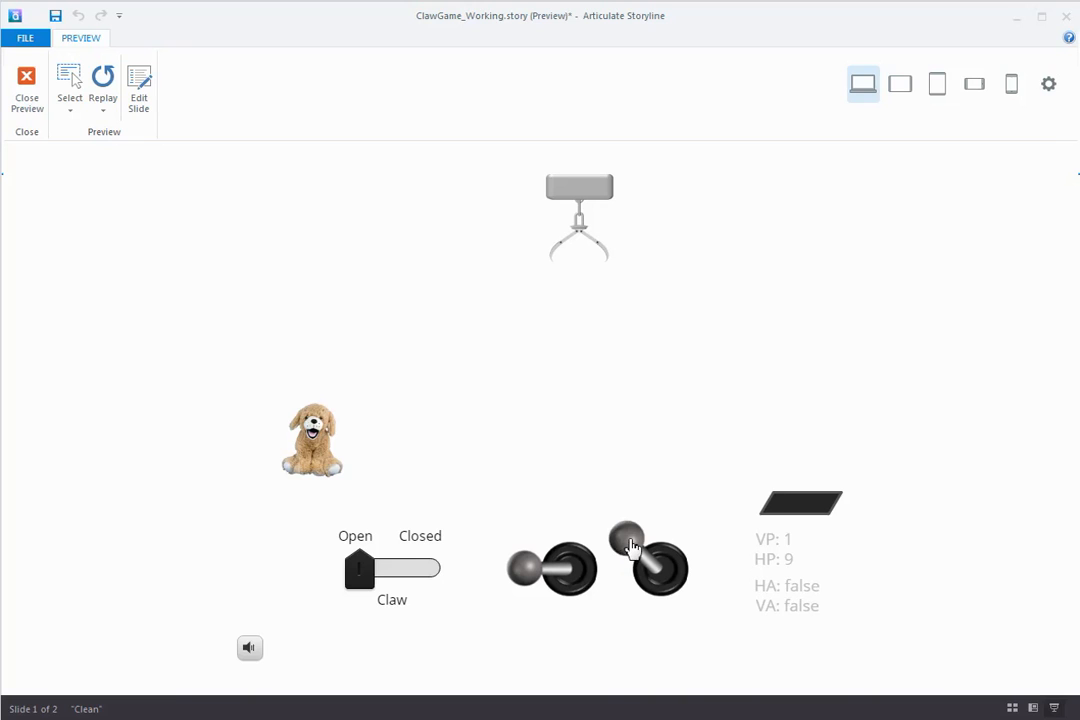
left_click_drag(630, 545, 637, 537)
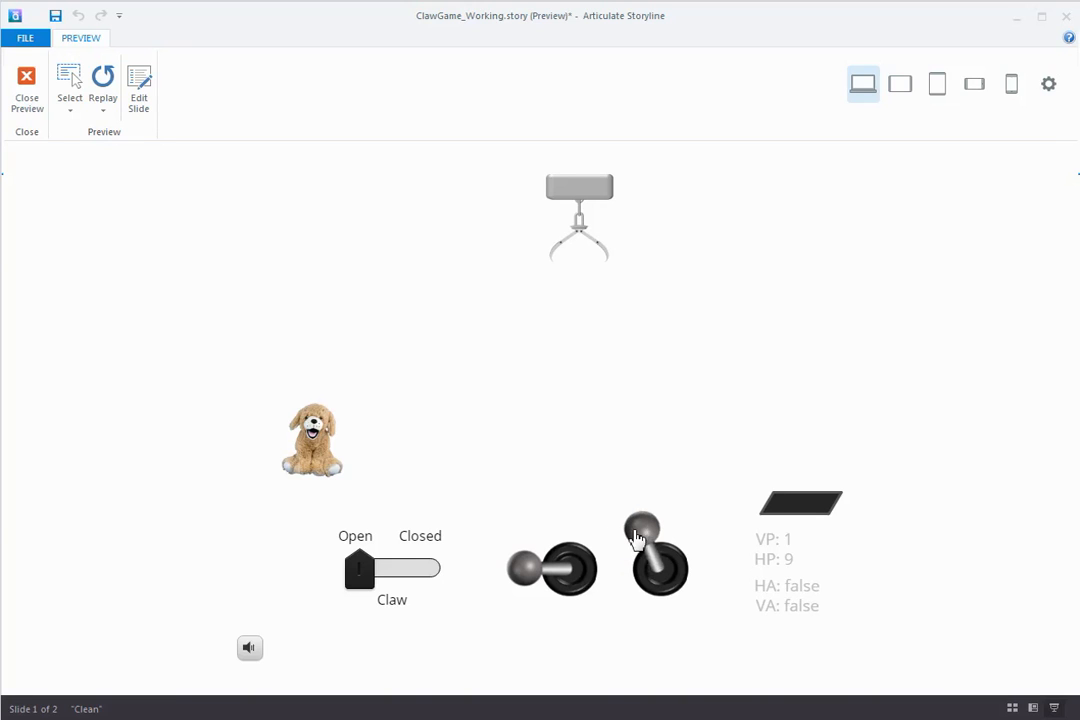
left_click_drag(635, 537, 670, 535)
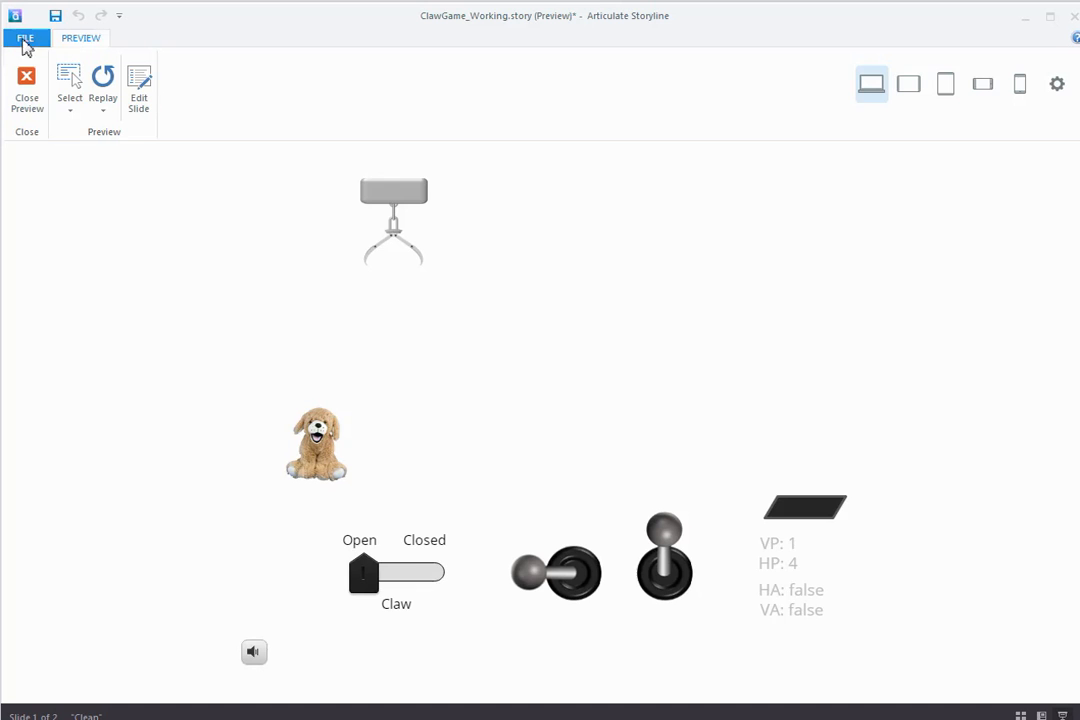
left_click(38, 90)
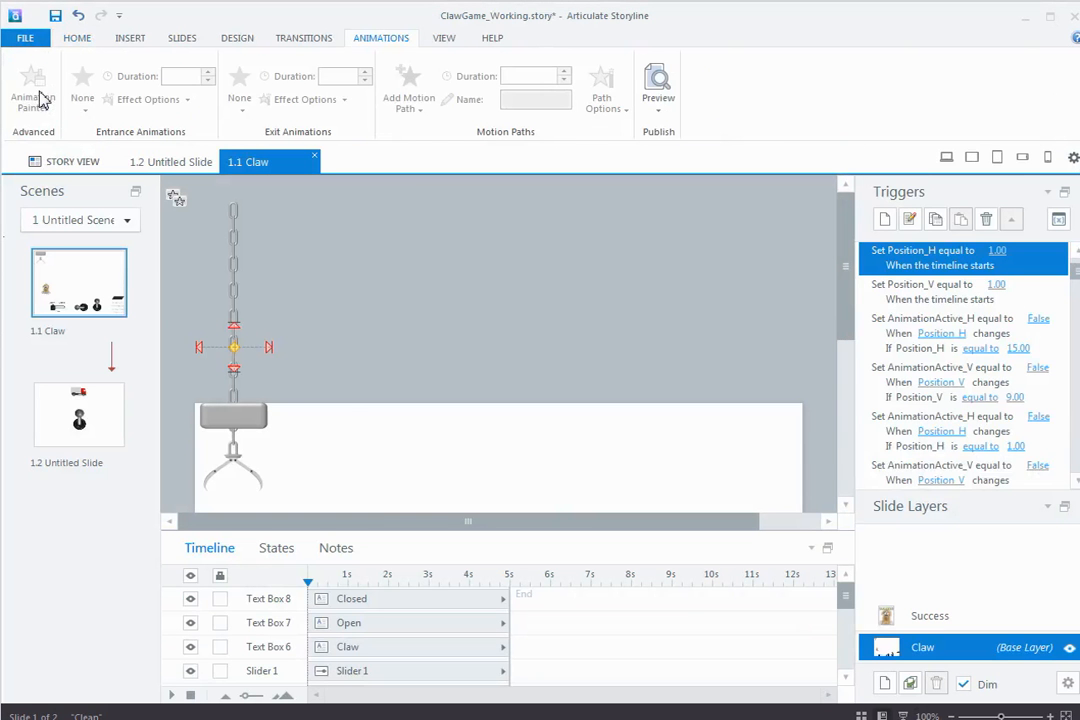
Step: Select the claw picture inside the Full Assembly group and examine its states, including the Puppy state
left_click(254, 480)
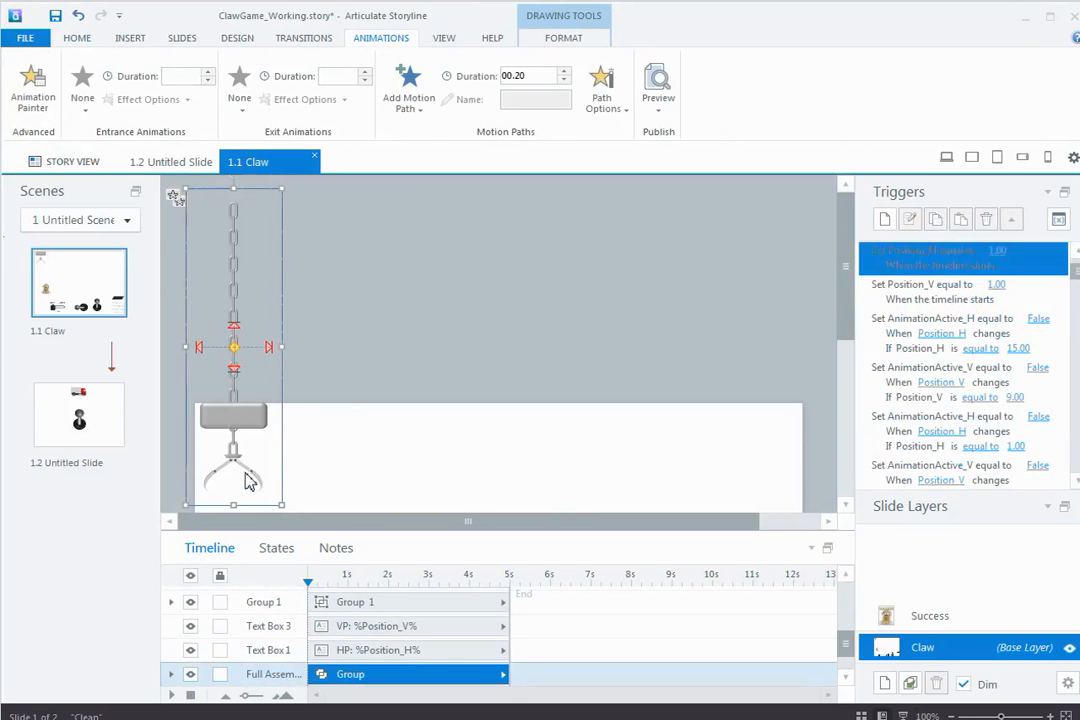
left_click(276, 548)
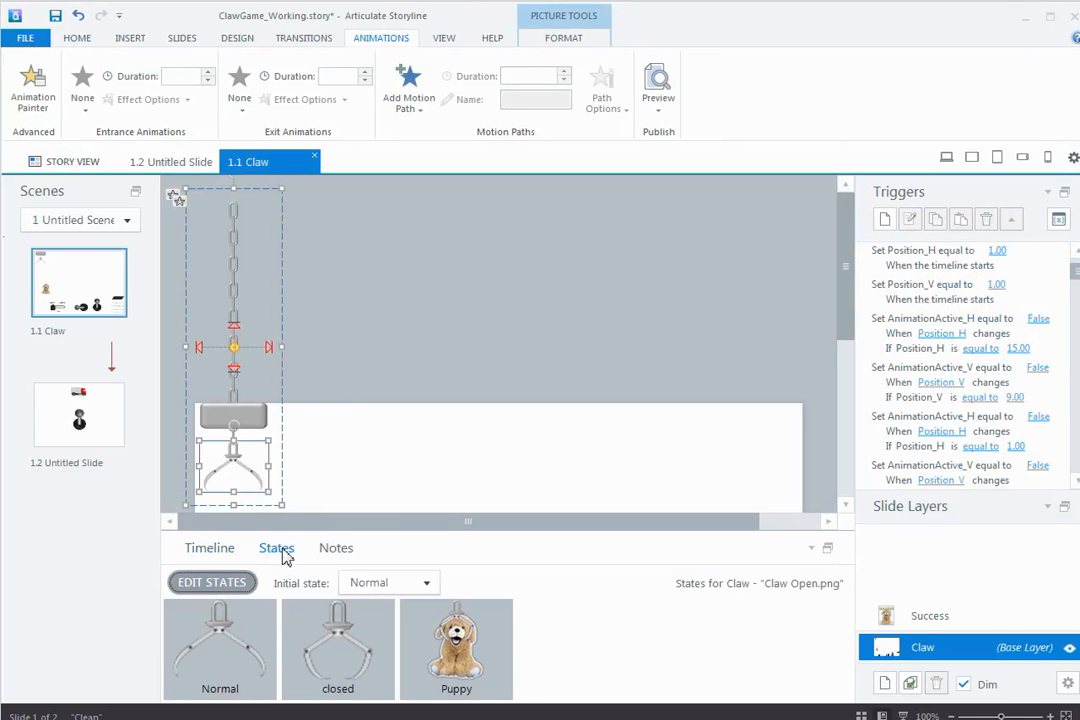
left_click(490, 665)
Step: Select the dog picture on the slide and check which initial states it offers without changing the setting
left_click_drag(853, 290, 851, 360)
left_click(278, 405)
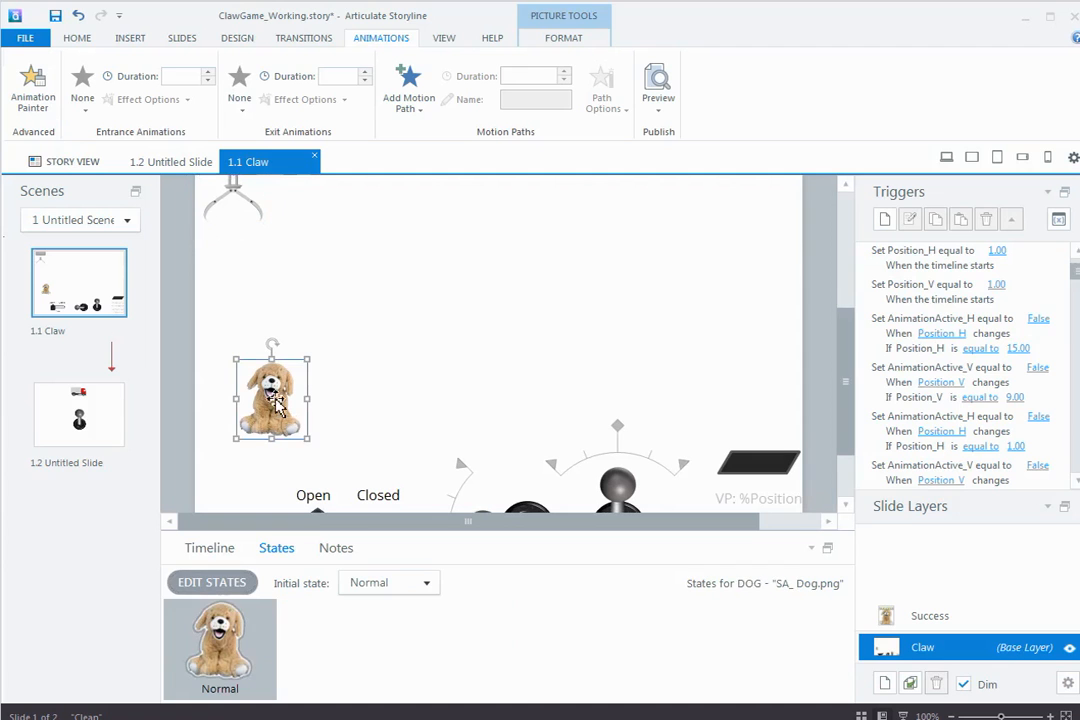
left_click(428, 583)
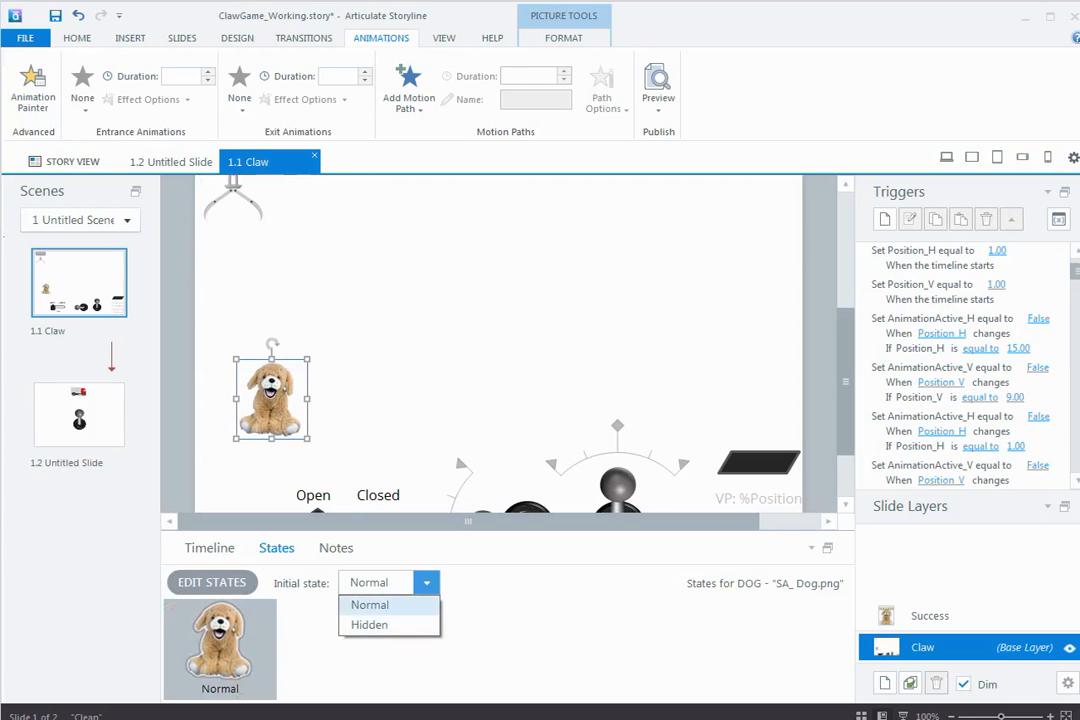
key("Escape")
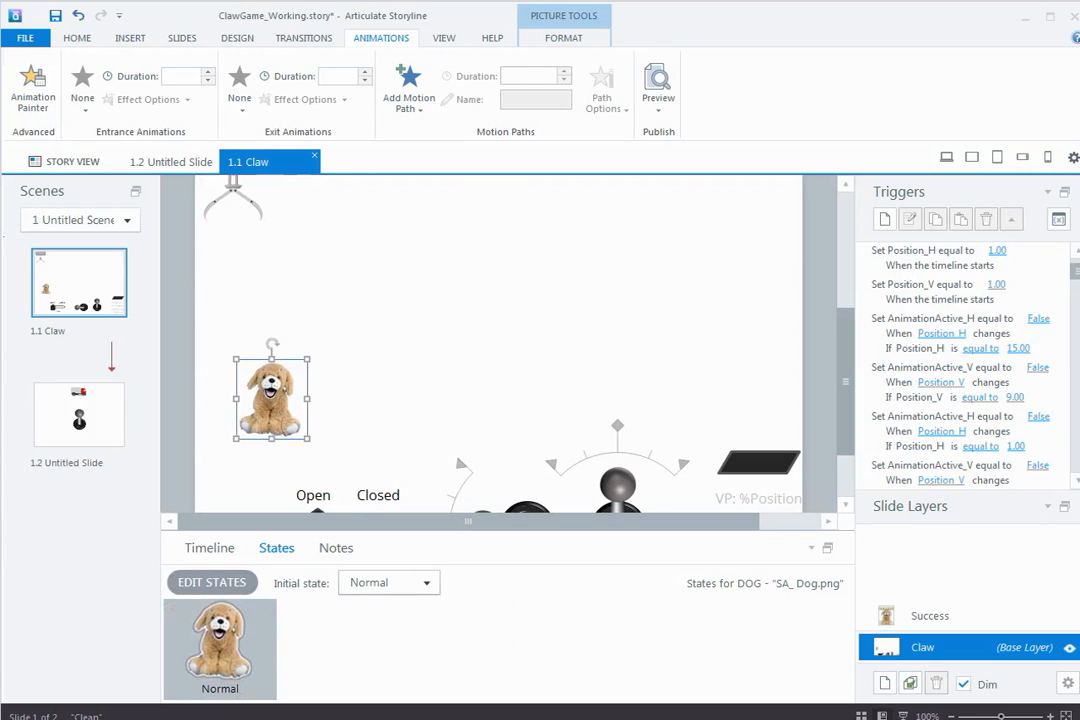
Step: Examine the Slider 1 triggers that set PuppyGrab and change the dog and claw states, including their position conditions
scroll(960, 365, "down", 10)
scroll(960, 365, "down", 3)
left_click_drag(1075, 389, 1074, 447)
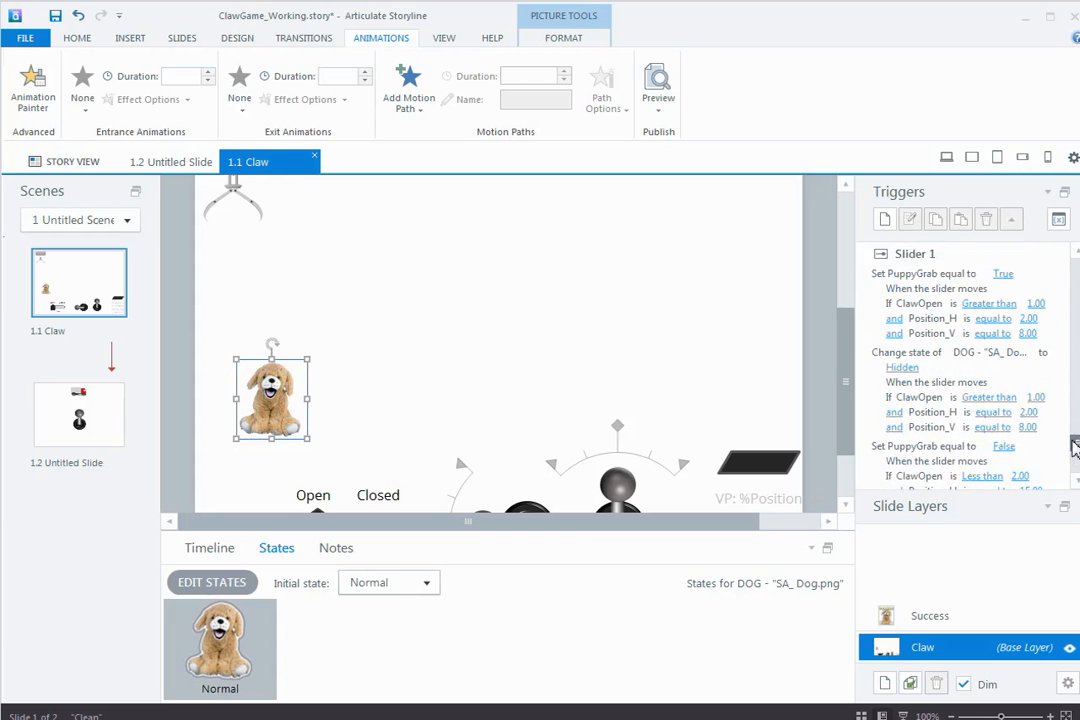
left_click(892, 333)
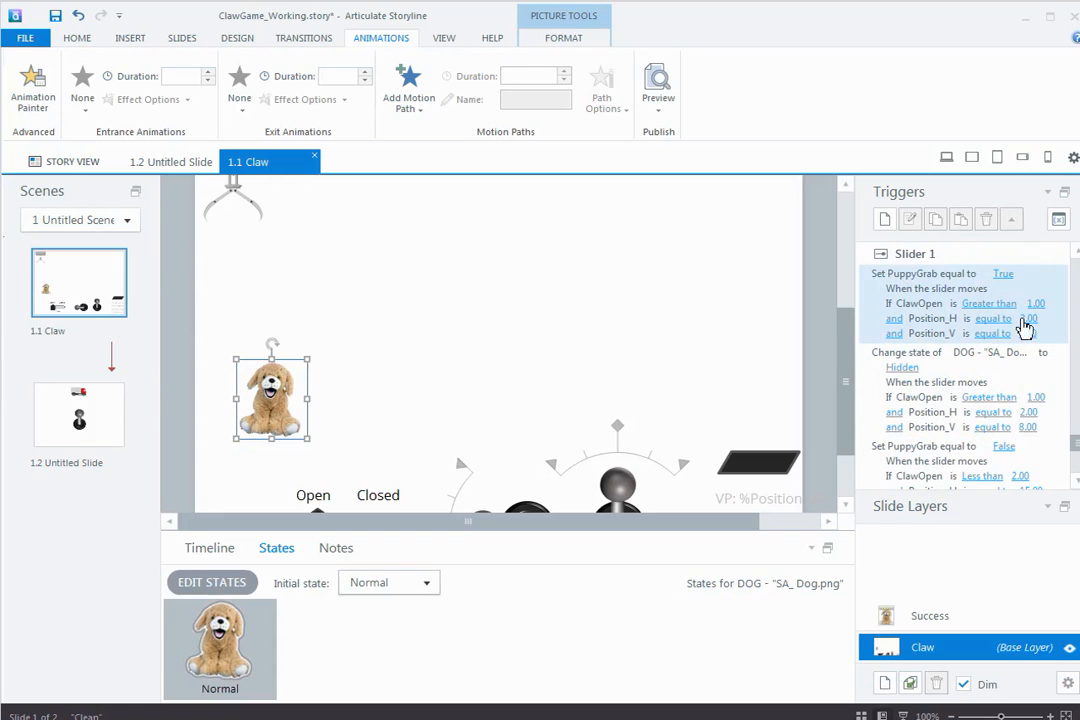
left_click(870, 403)
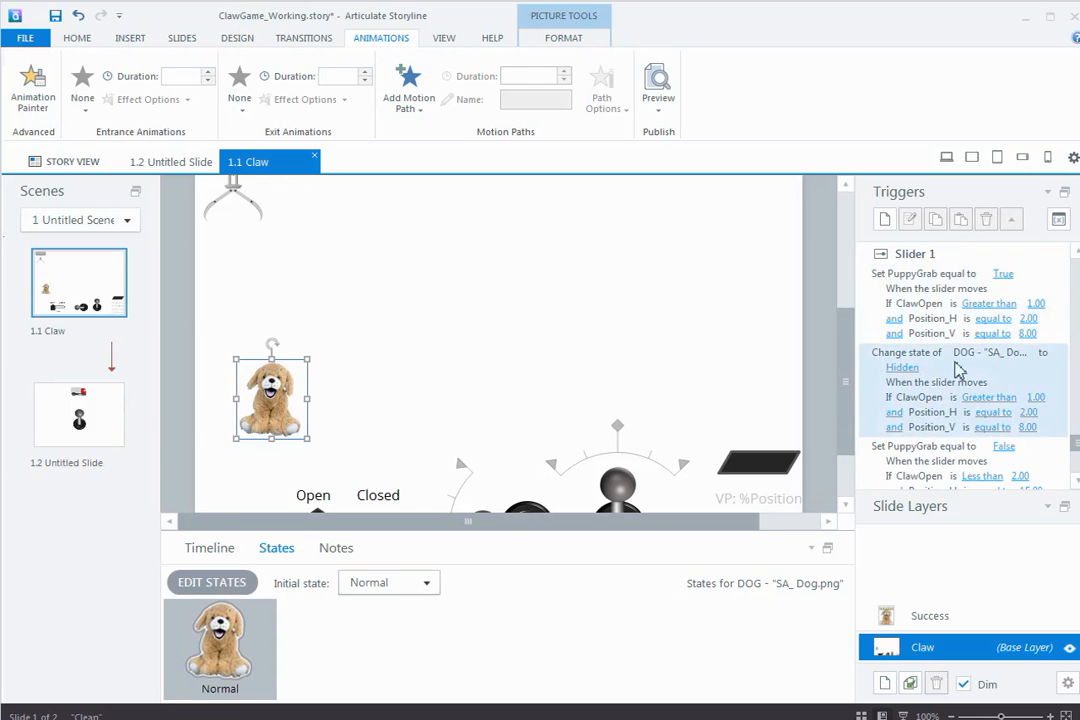
left_click(995, 307)
scroll(907, 373, "down", 5)
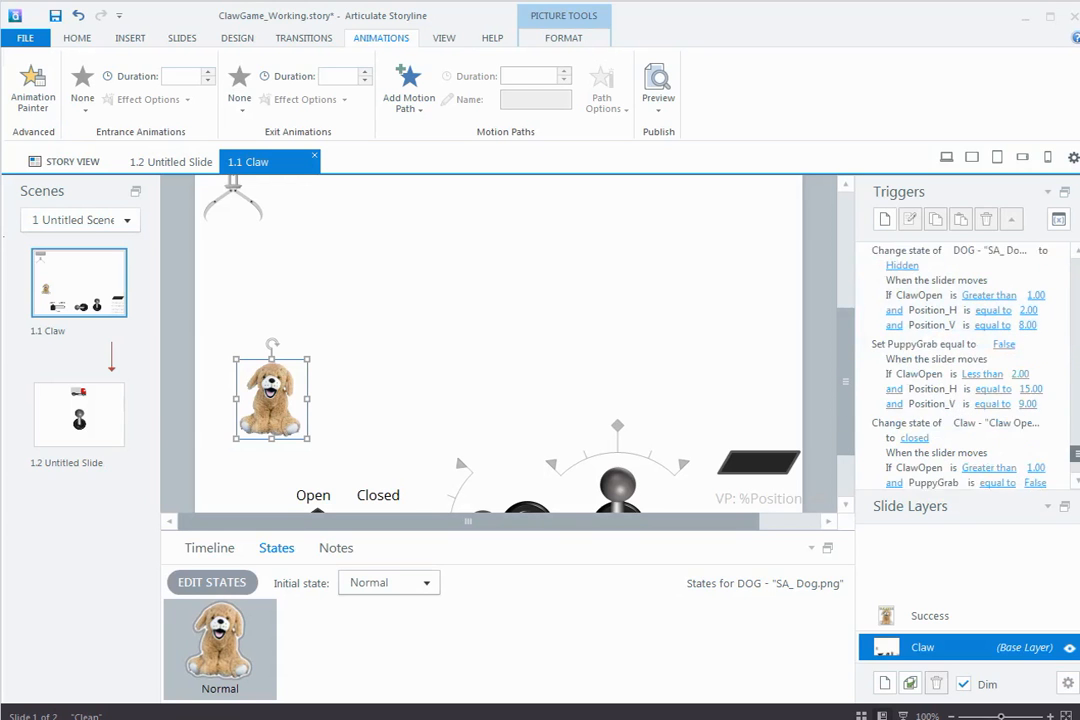